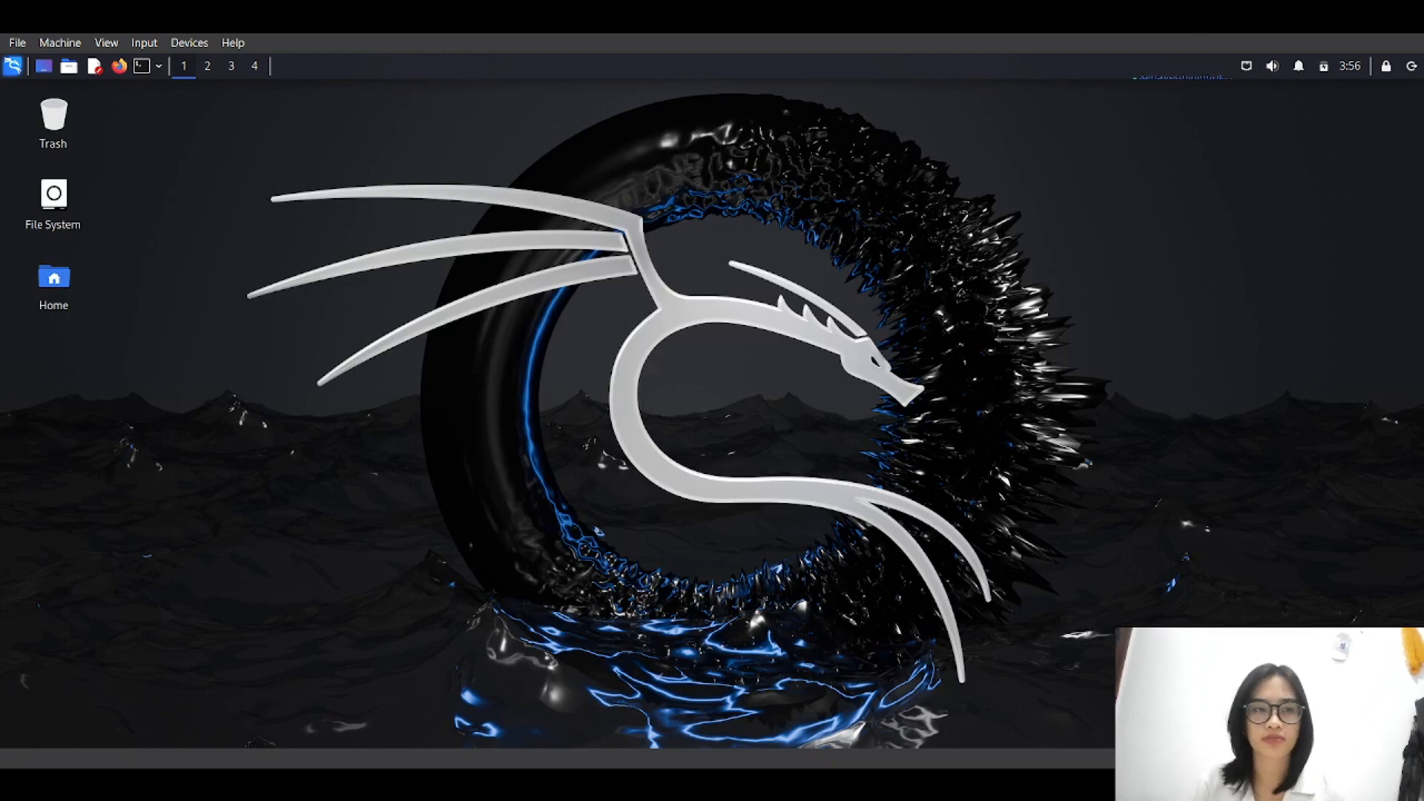
Open a new terminal and become root with sudo su, entering the sudo password.
key("ctrl+alt+t")
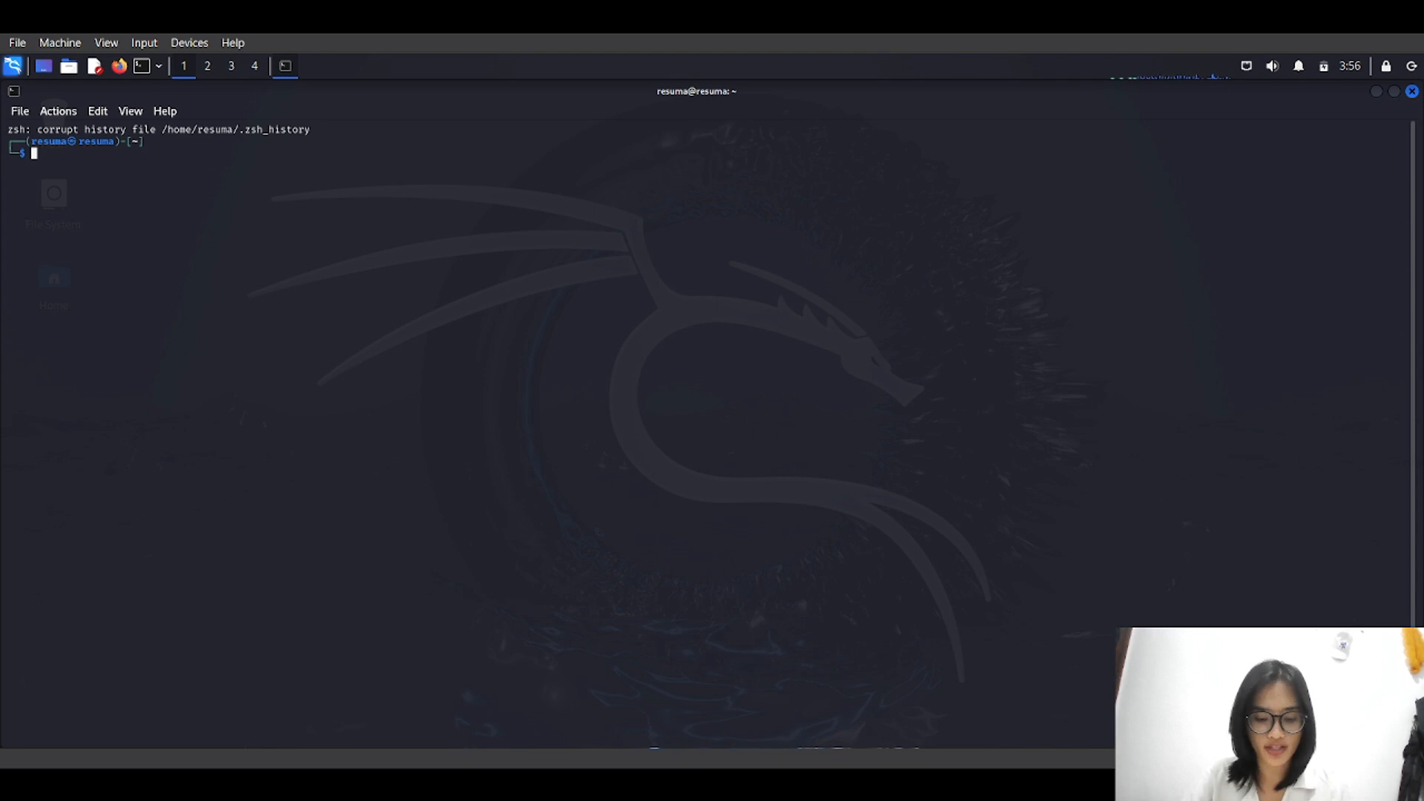
type("sudo su")
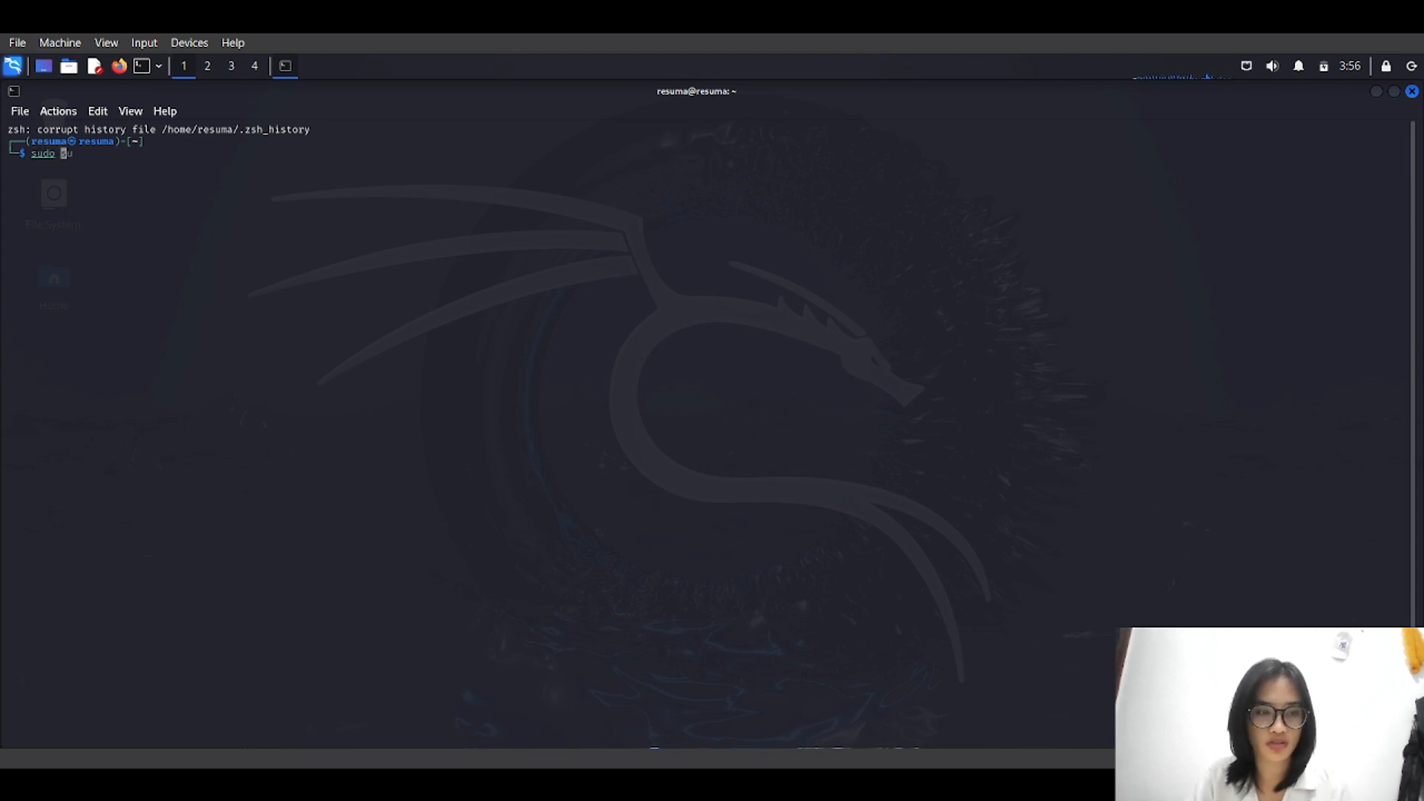
key("Return")
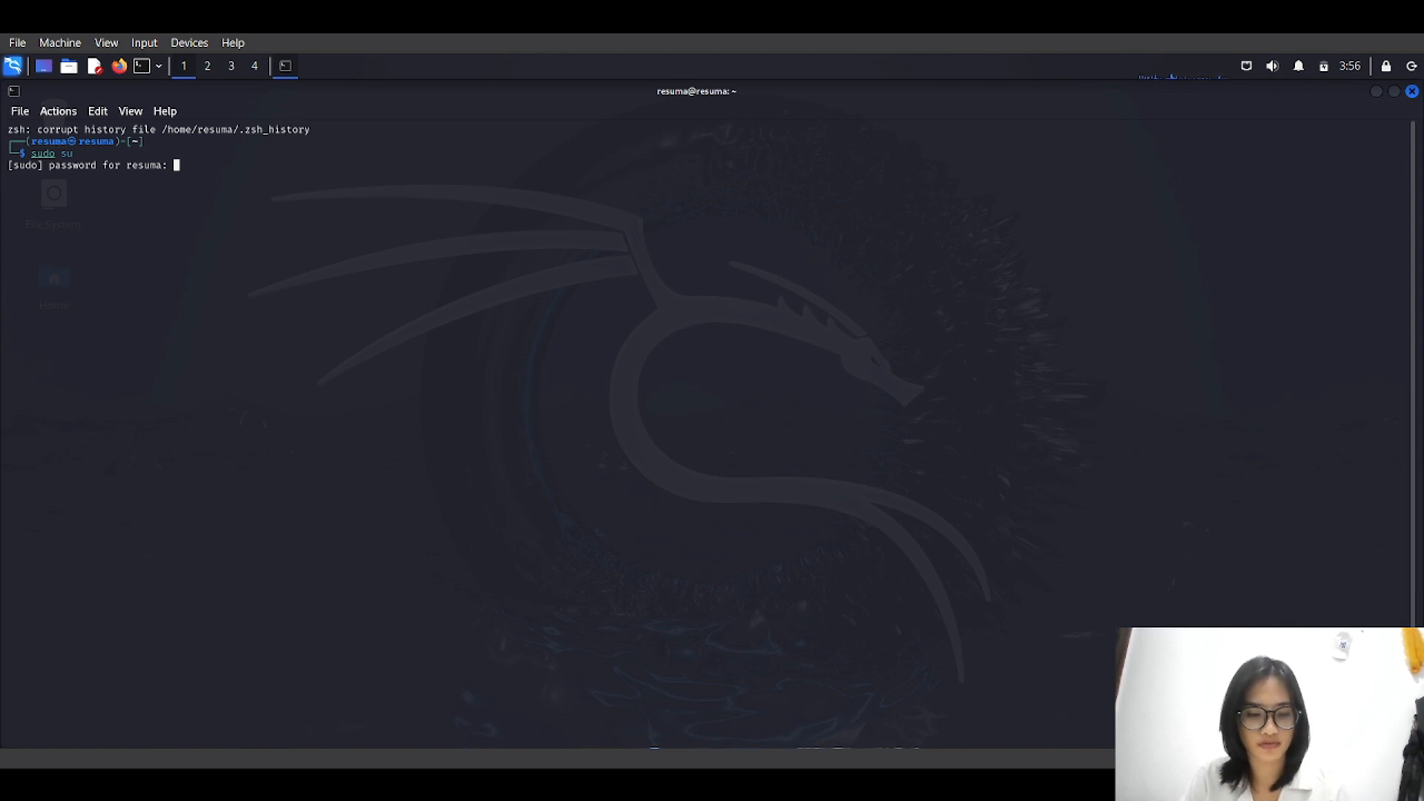
key("Return")
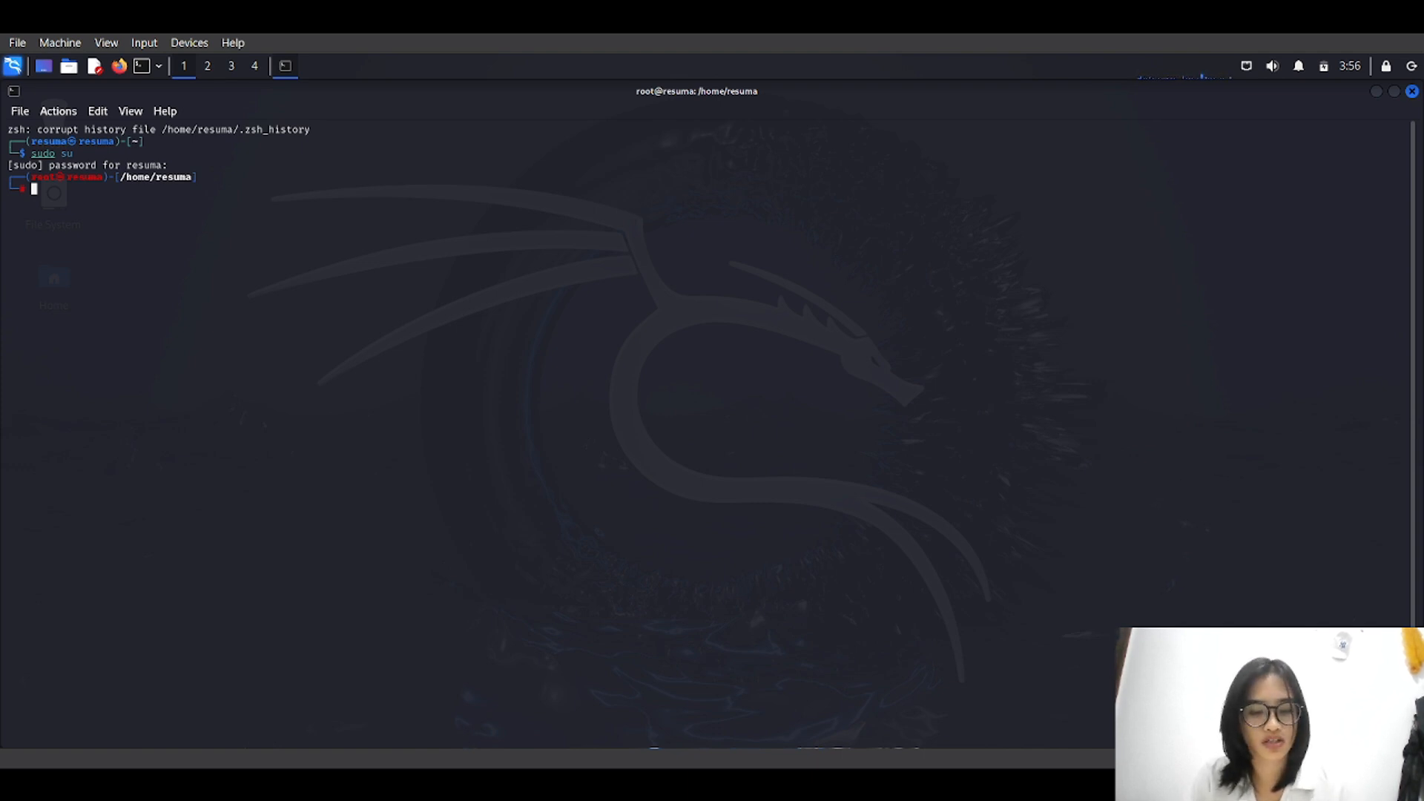
Run ifconfig and highlight the eth0 address 10.0.2.15.
type("cat")
key("BackSpace")
key("BackSpace")
key("BackSpace")
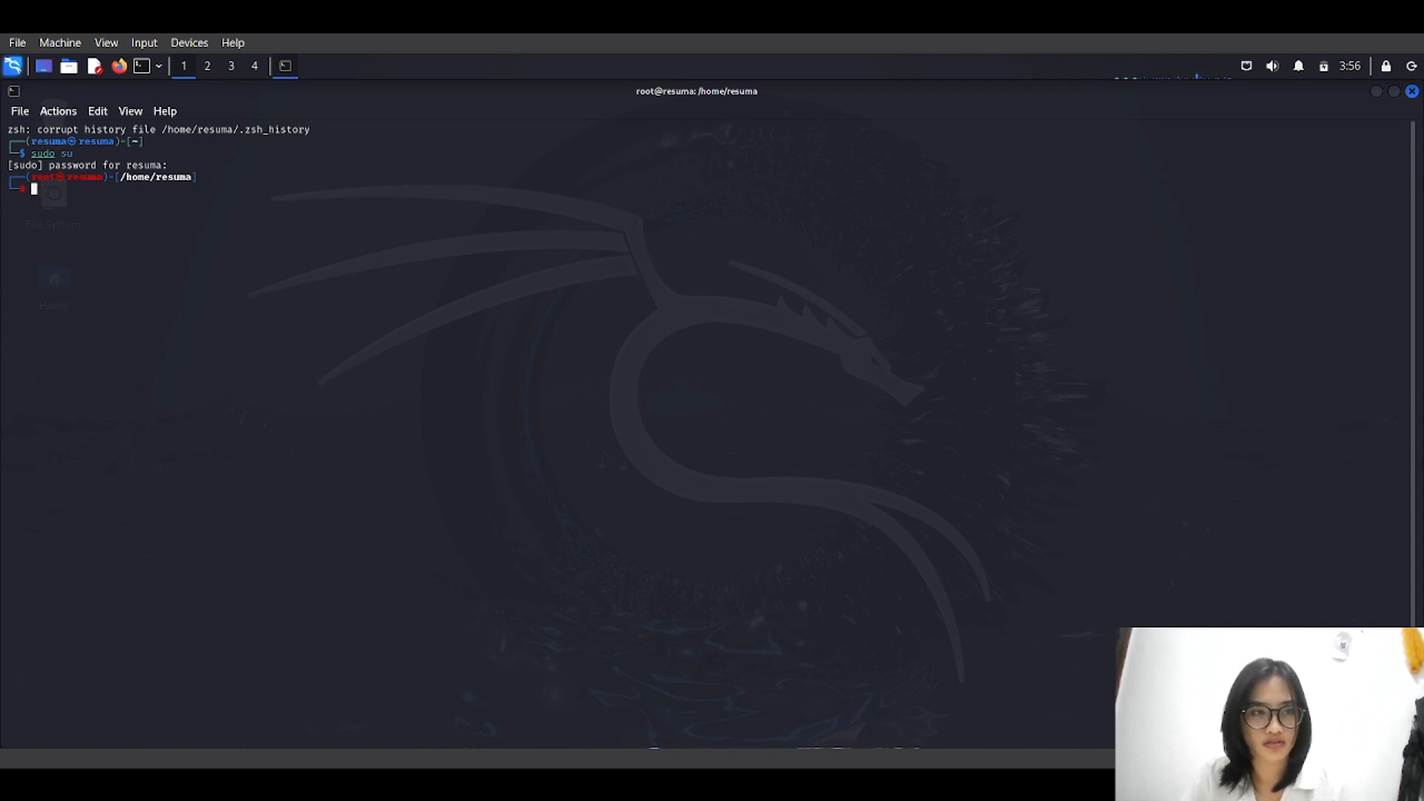
type("ifconfig")
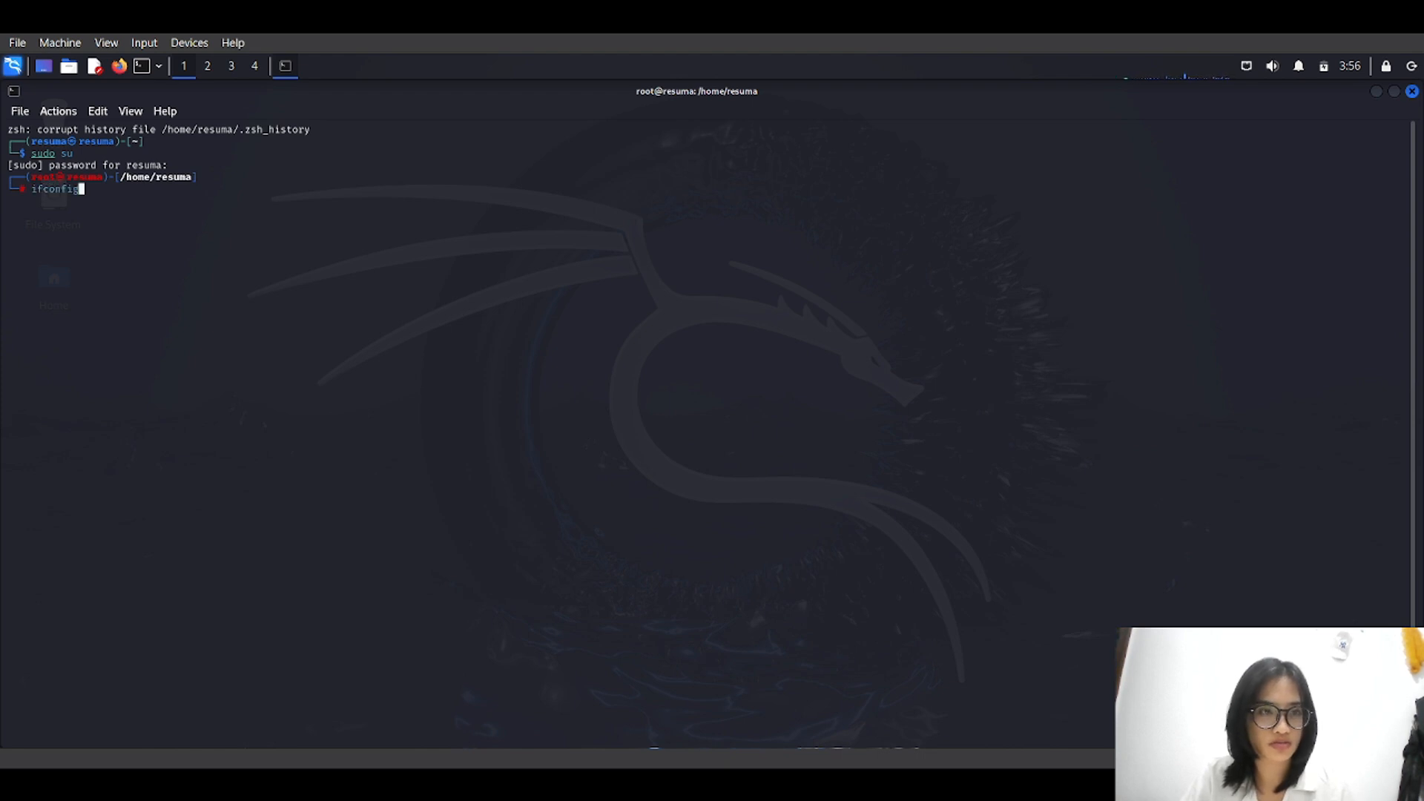
key("Return")
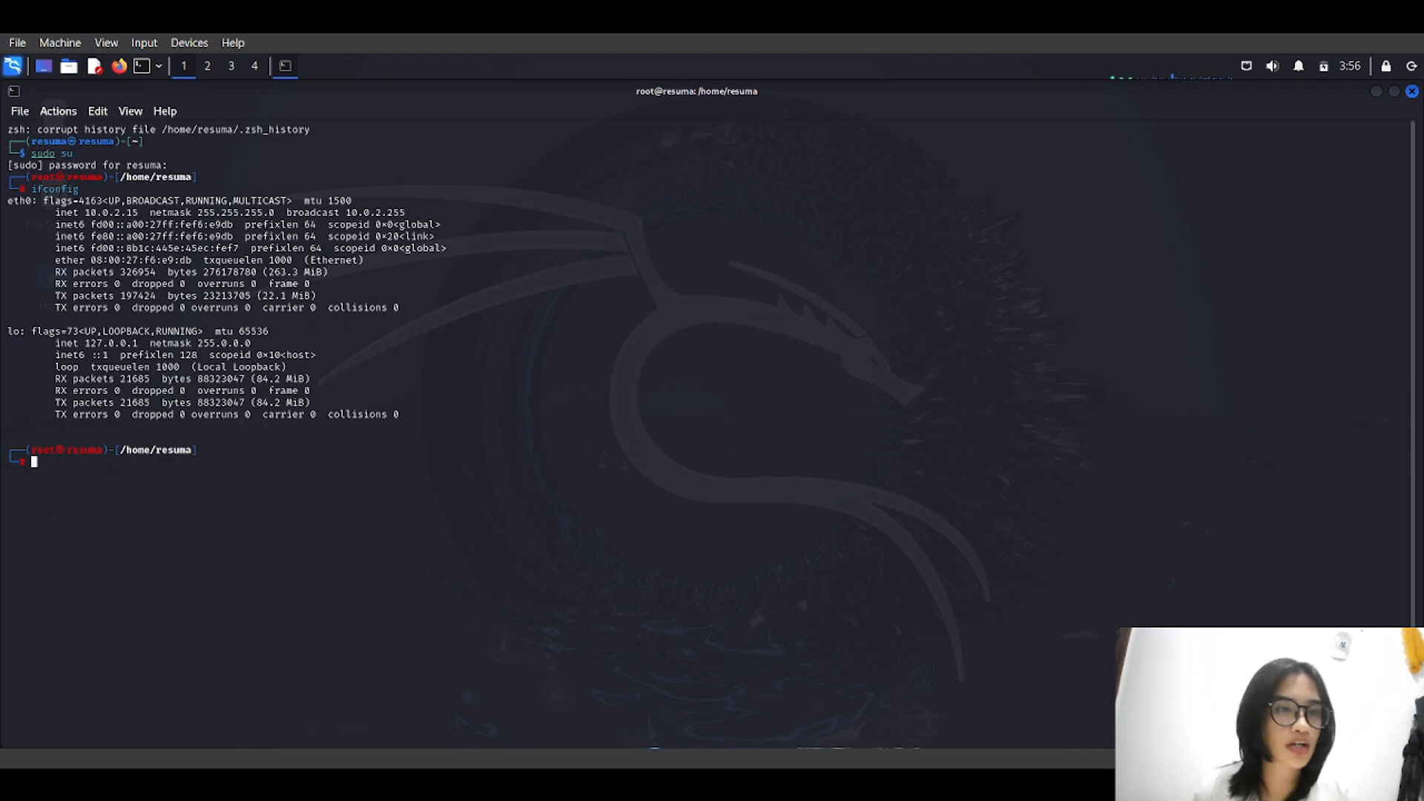
left_click_drag(55, 213, 138, 213)
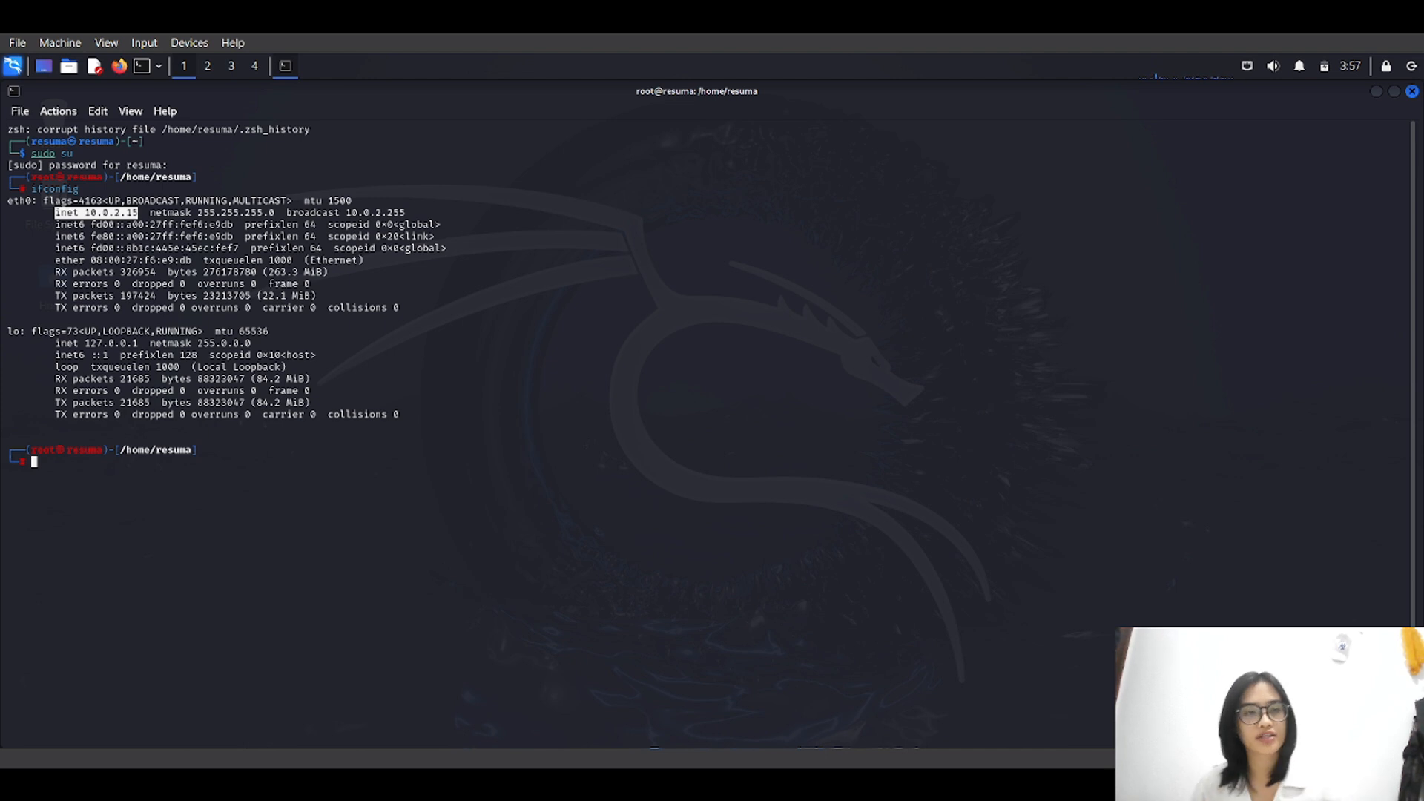
left_click(139, 212)
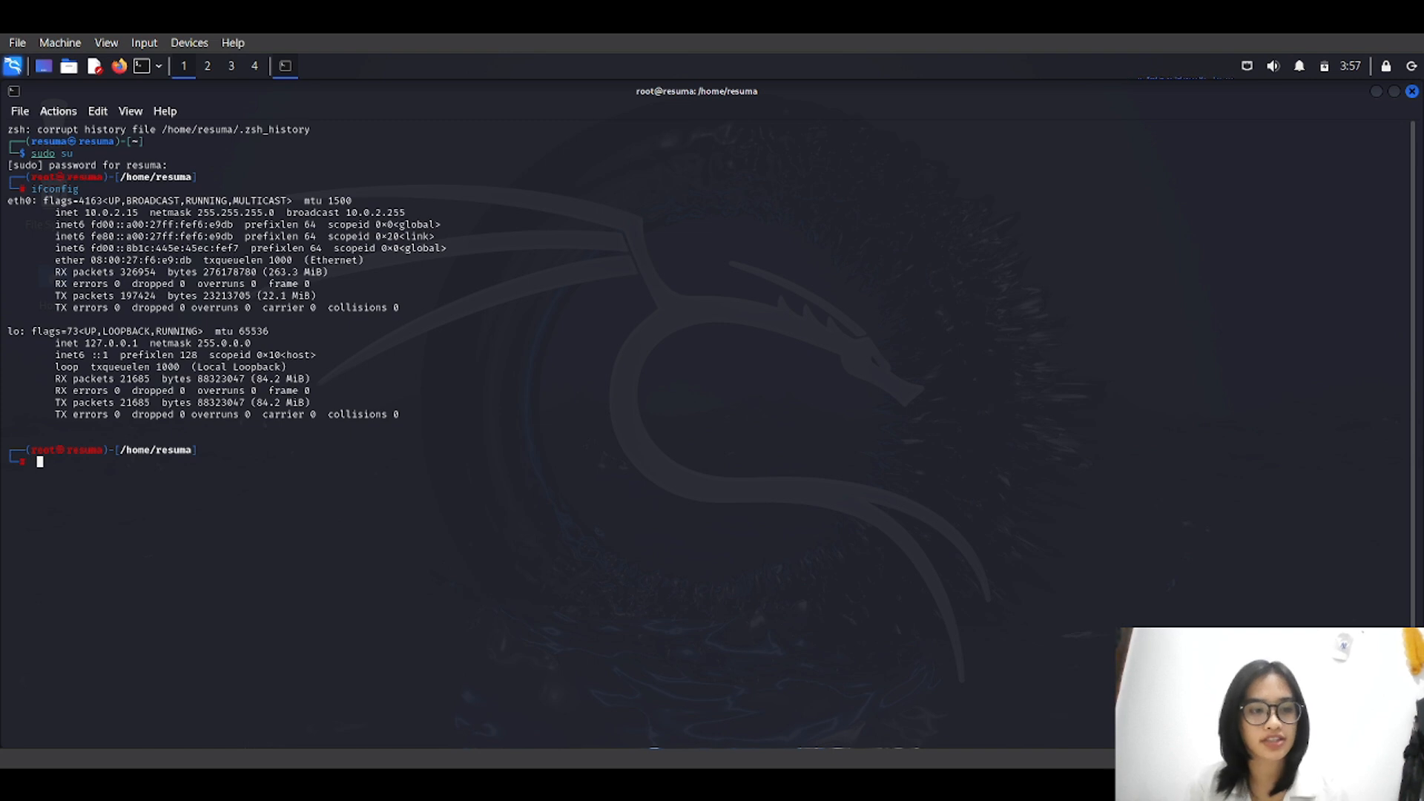
key("BackSpace")
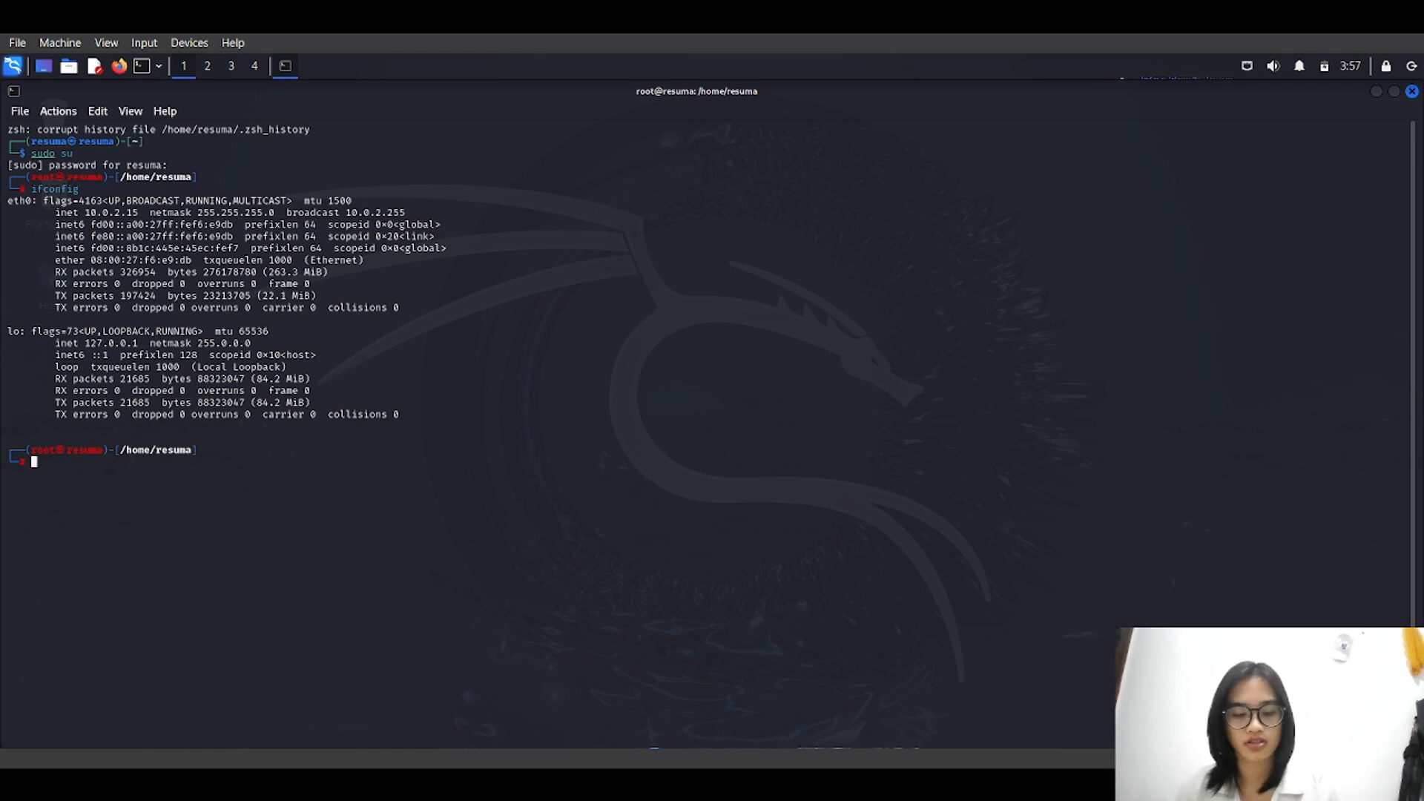
Start SpiderFoot's web server with 'sudo spiderfoot -l 127.0.0.1:8080'.
type("sudo")
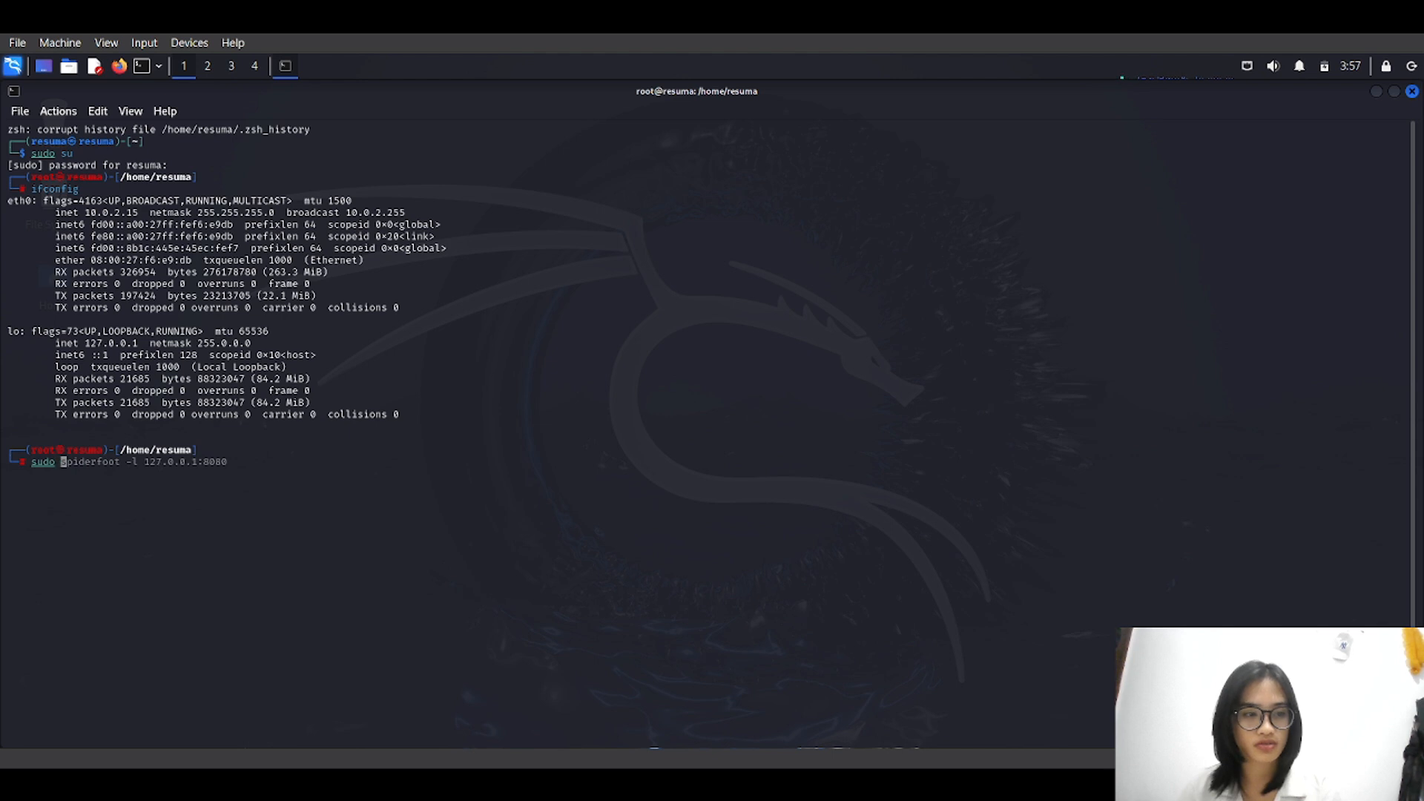
type(" spide")
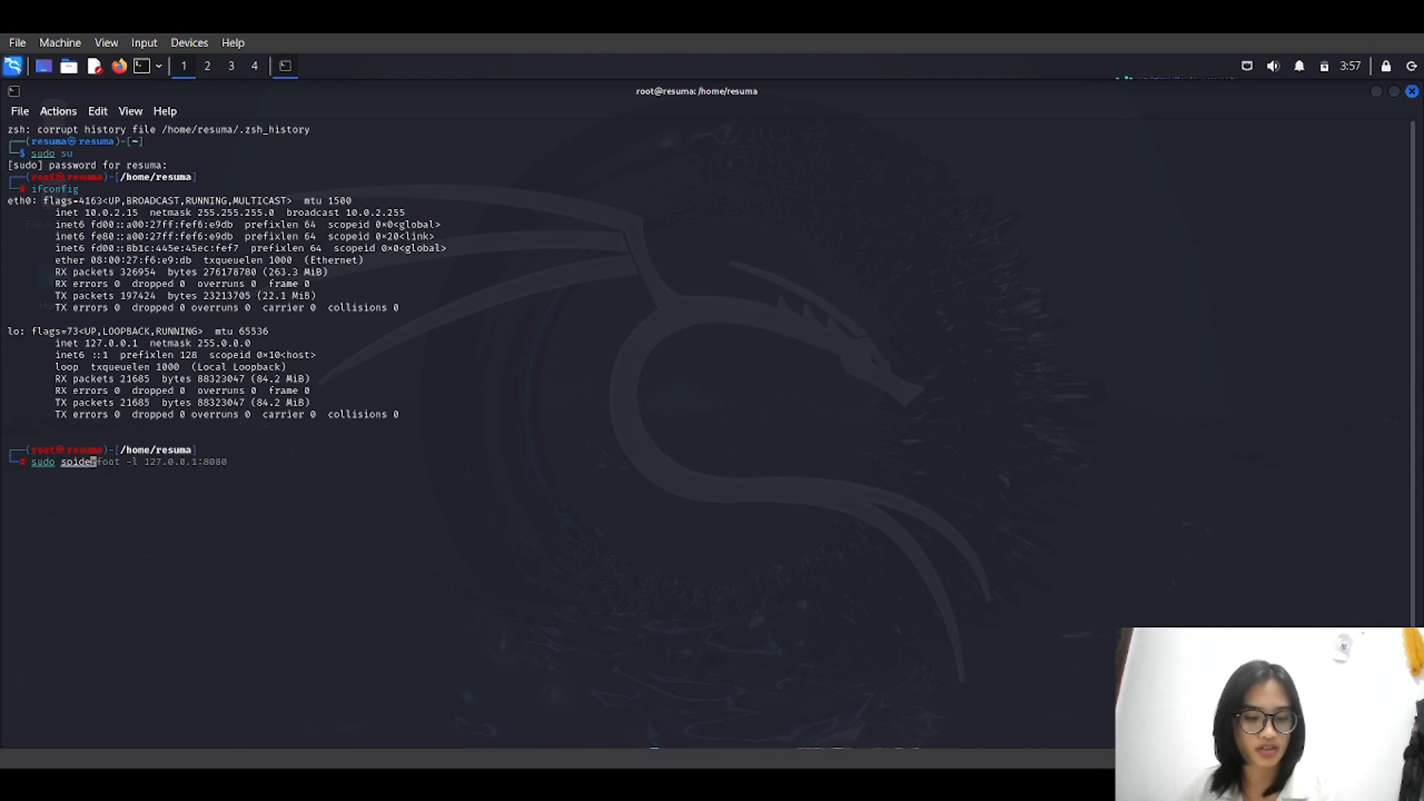
type("rfoot")
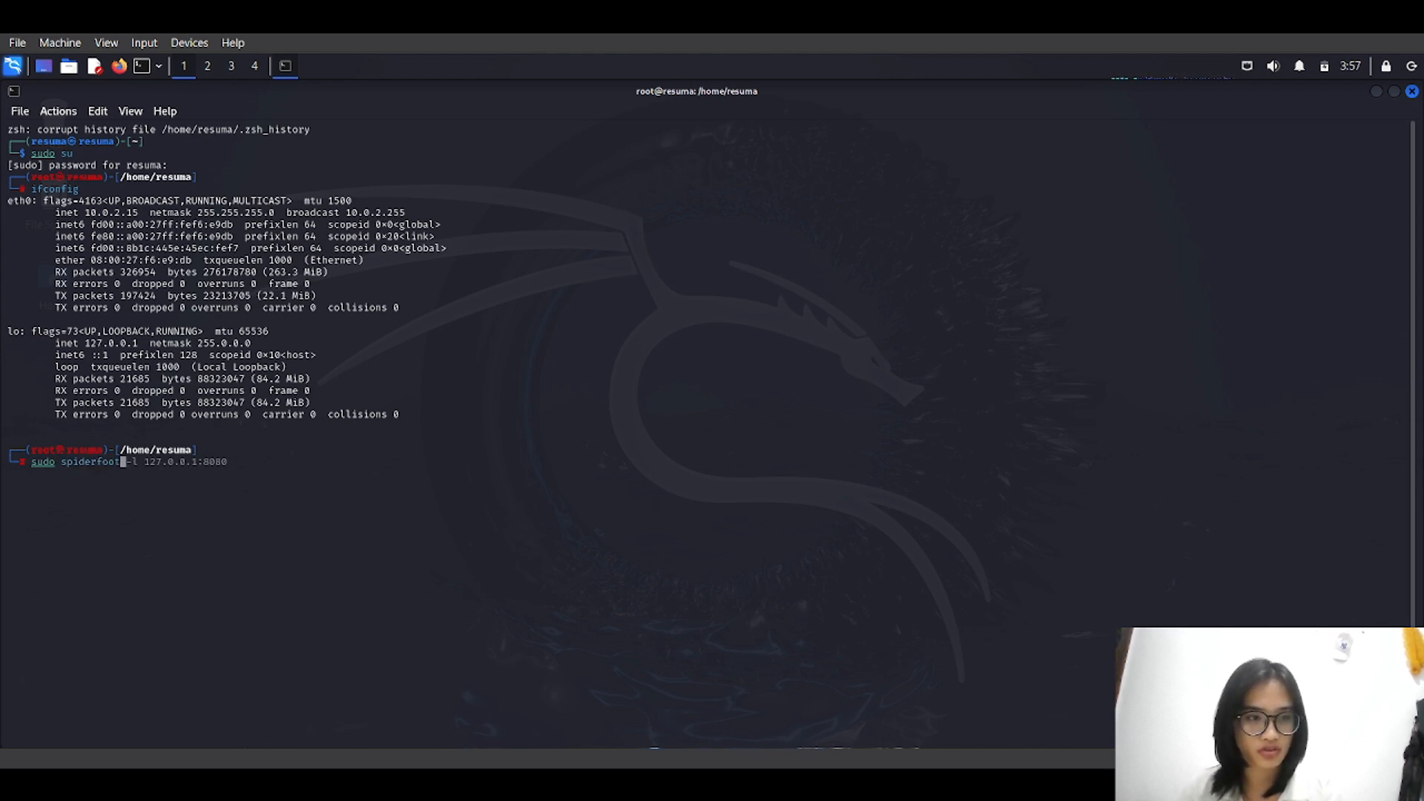
type(" -l")
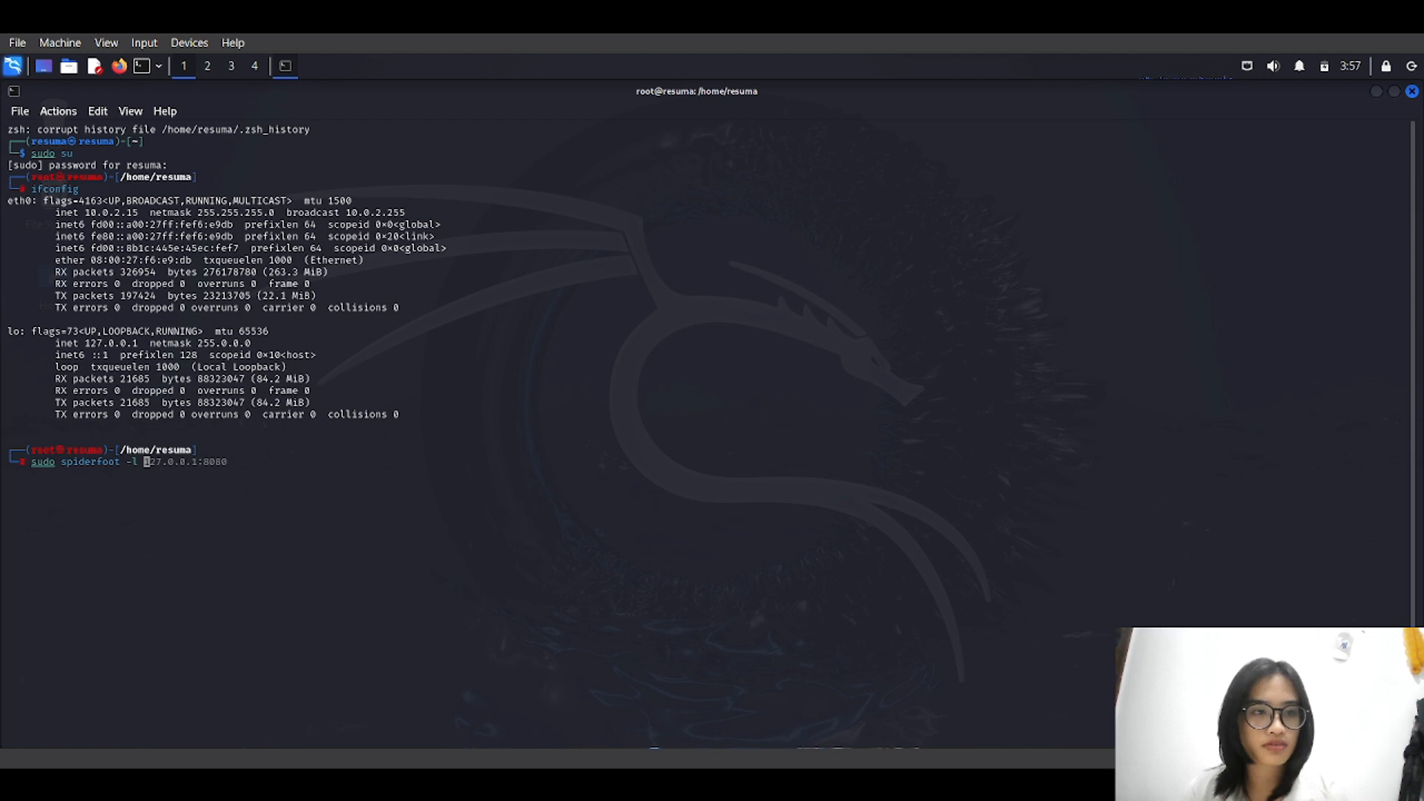
left_click_drag(49, 343, 150, 342)
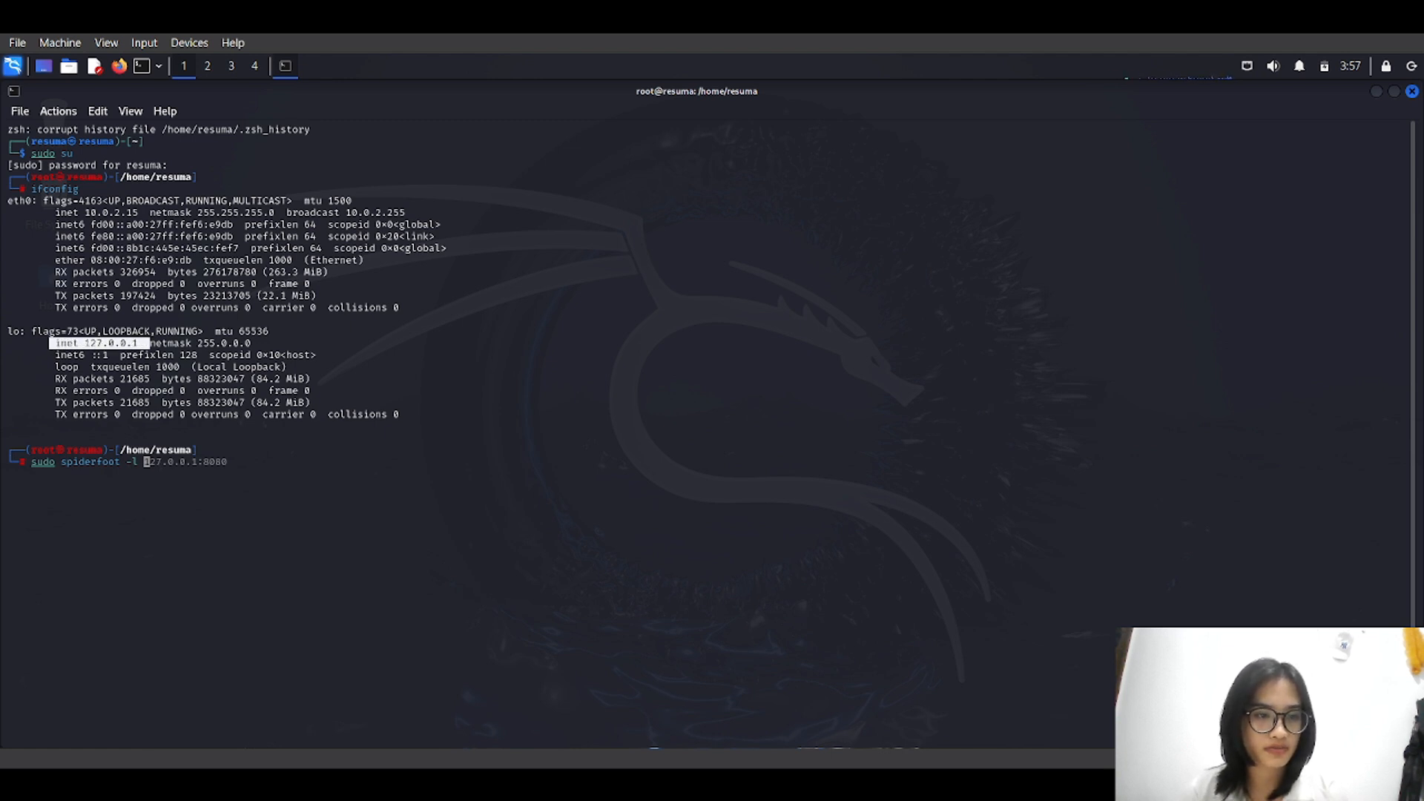
left_click(149, 343)
type("127")
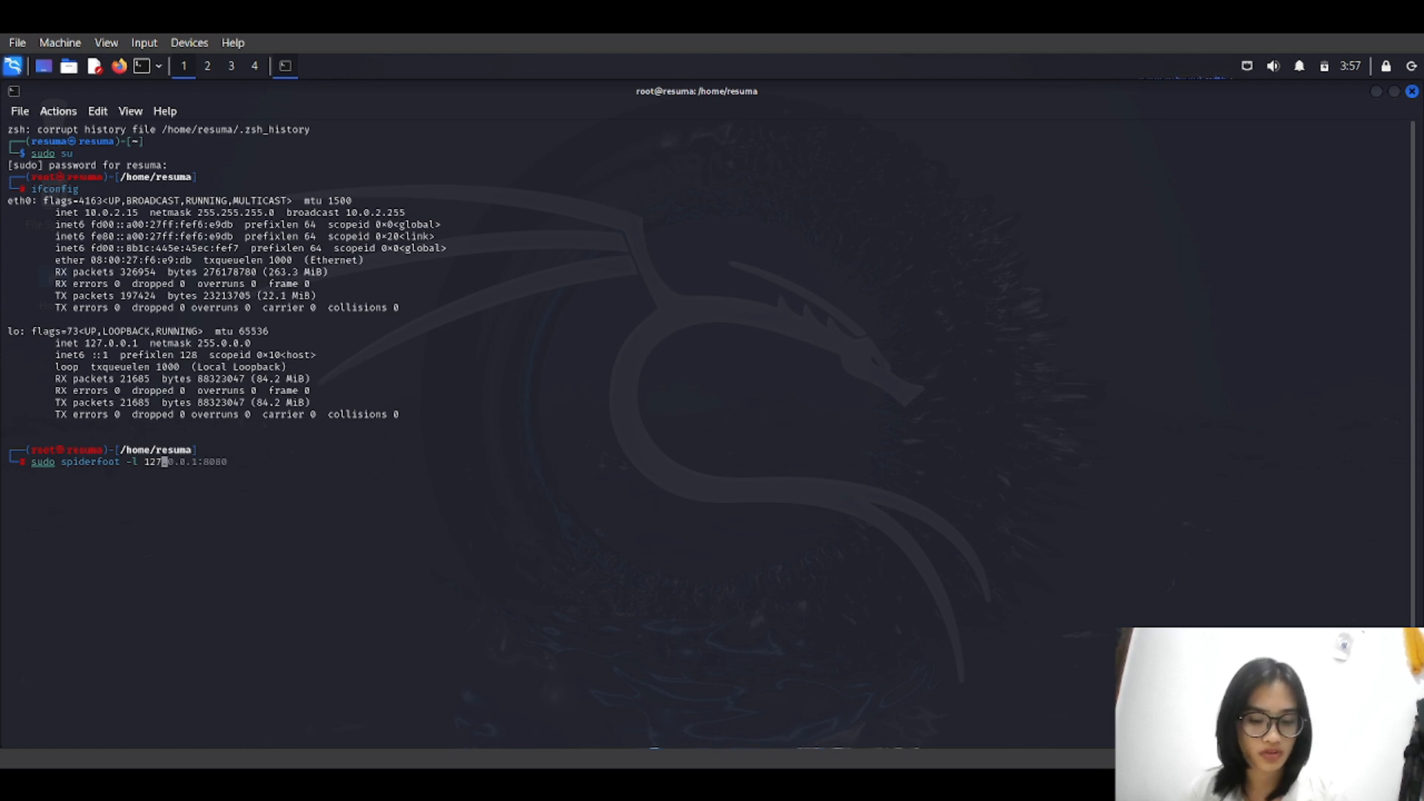
type(".0.")
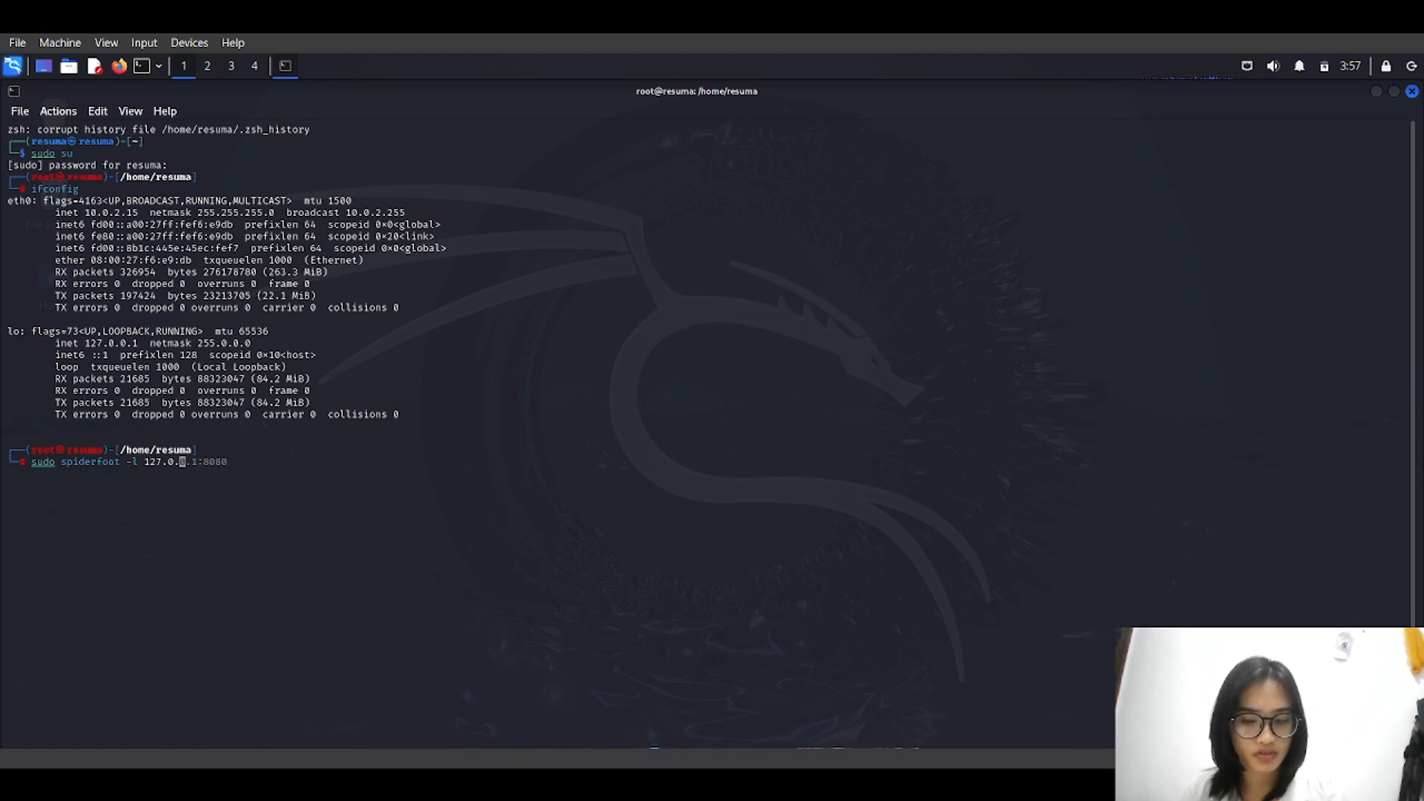
type("0.1")
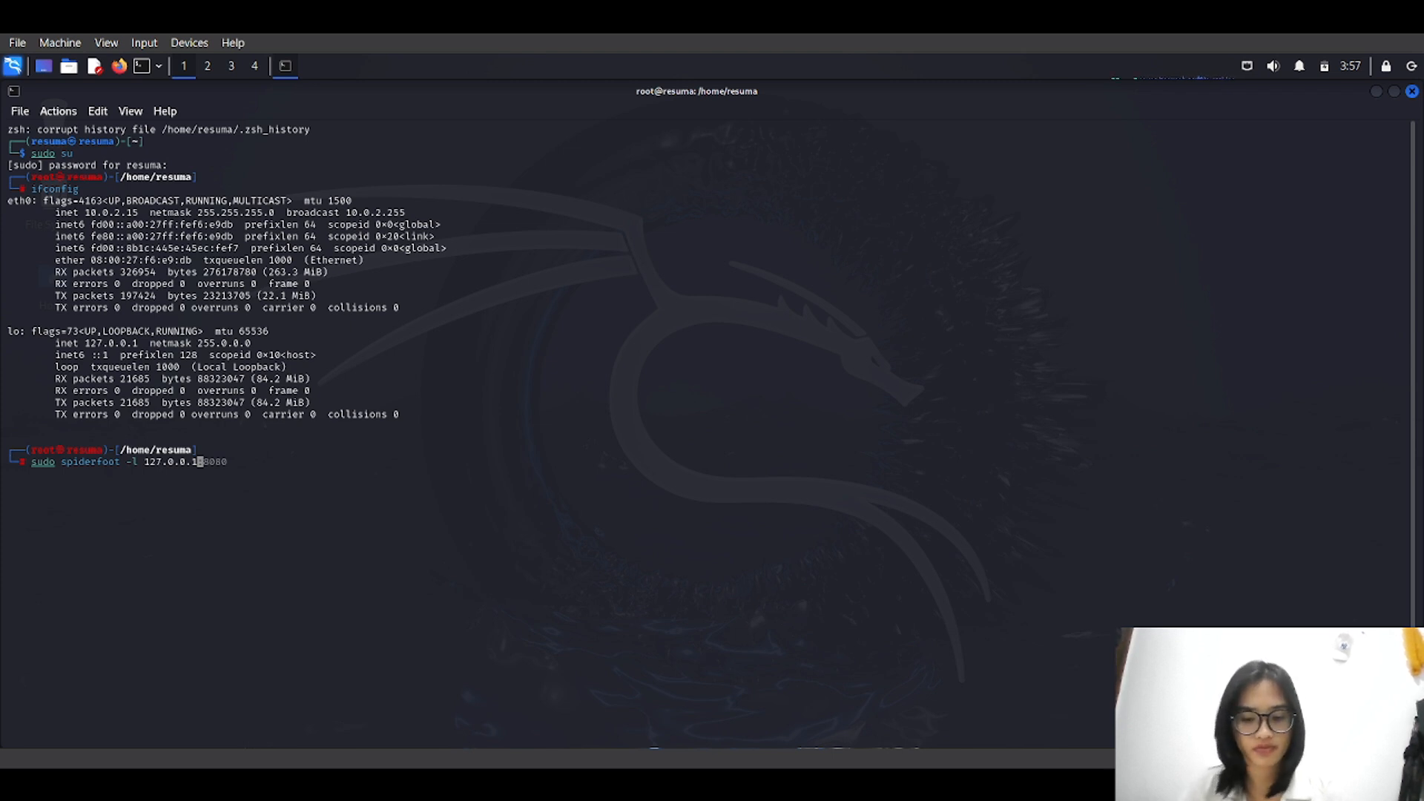
type(":8080")
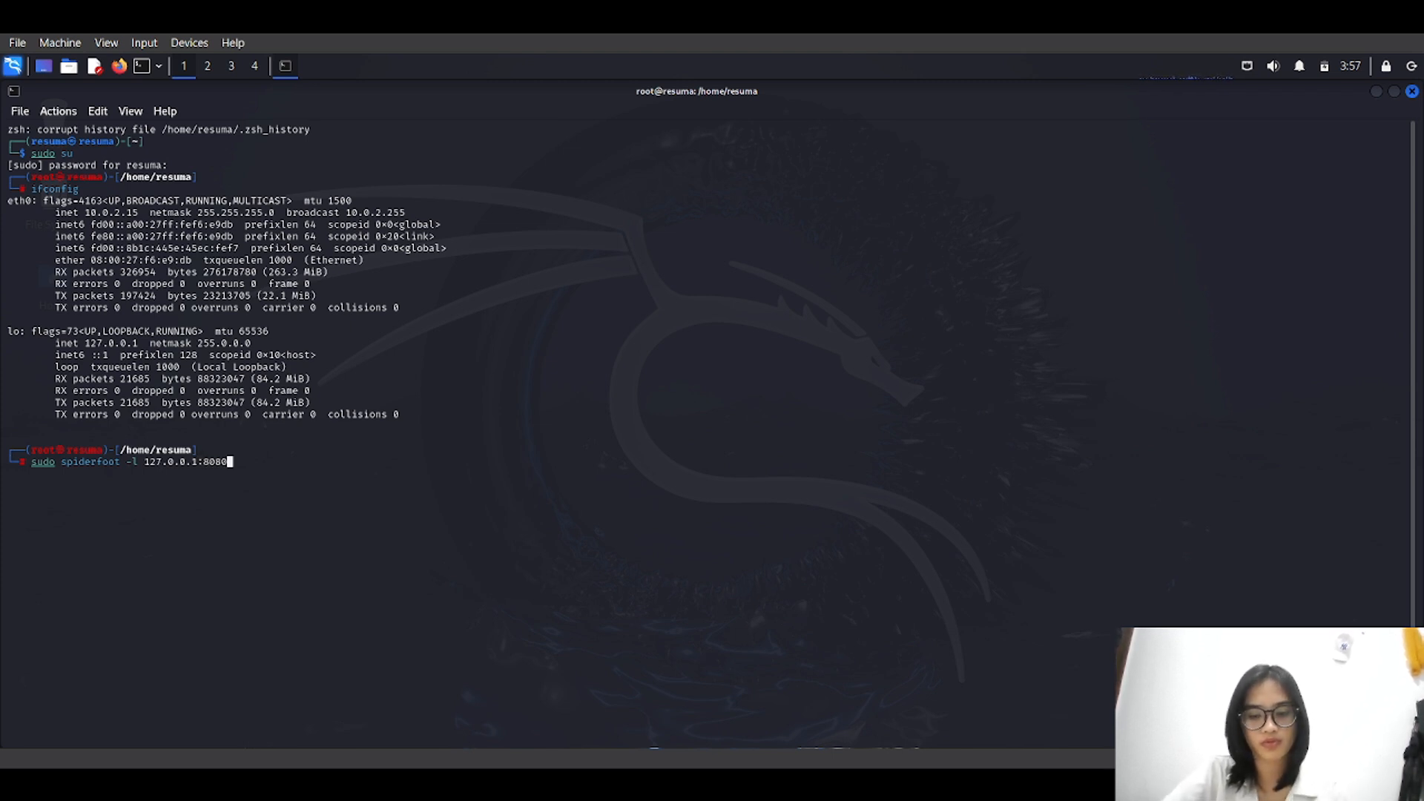
key("Return")
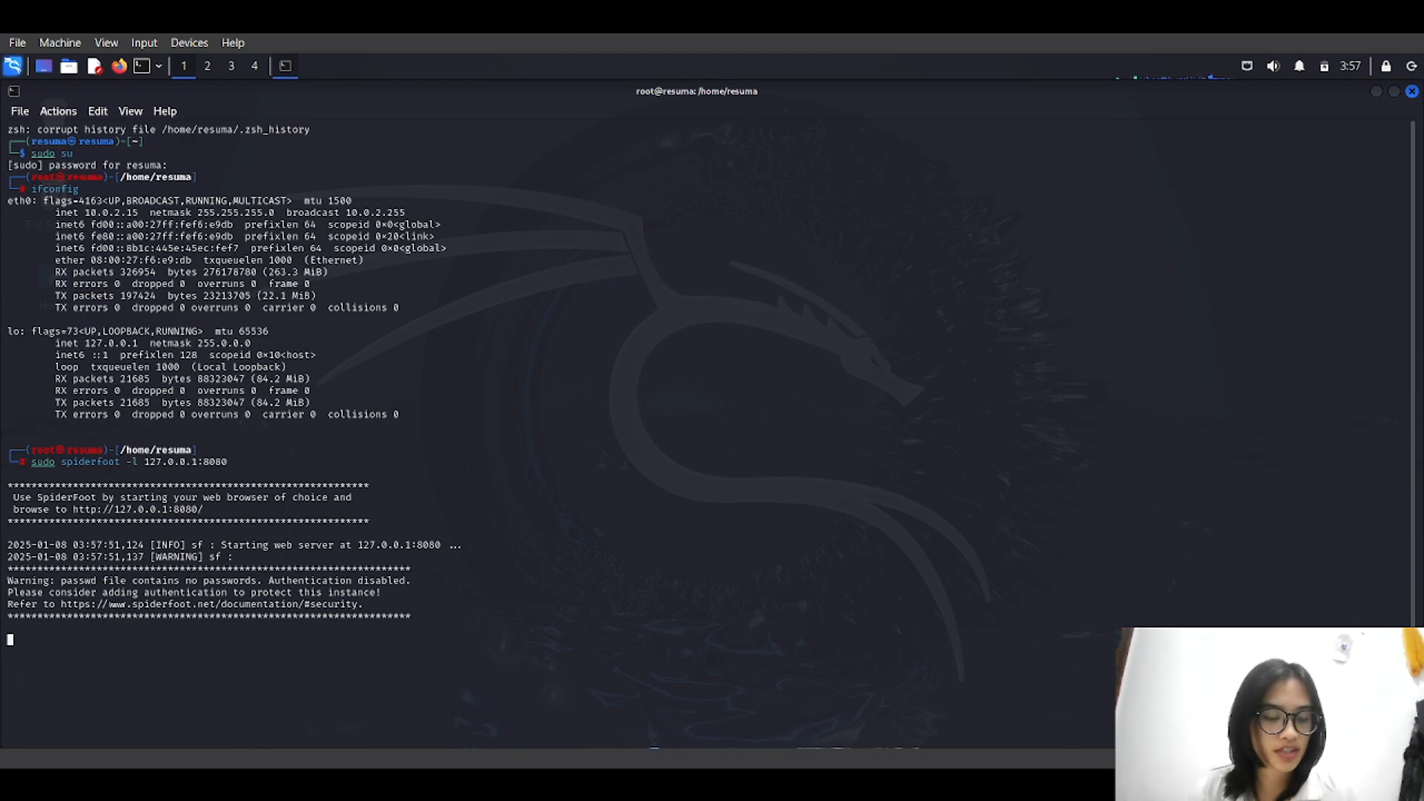
left_click_drag(207, 510, 126, 508)
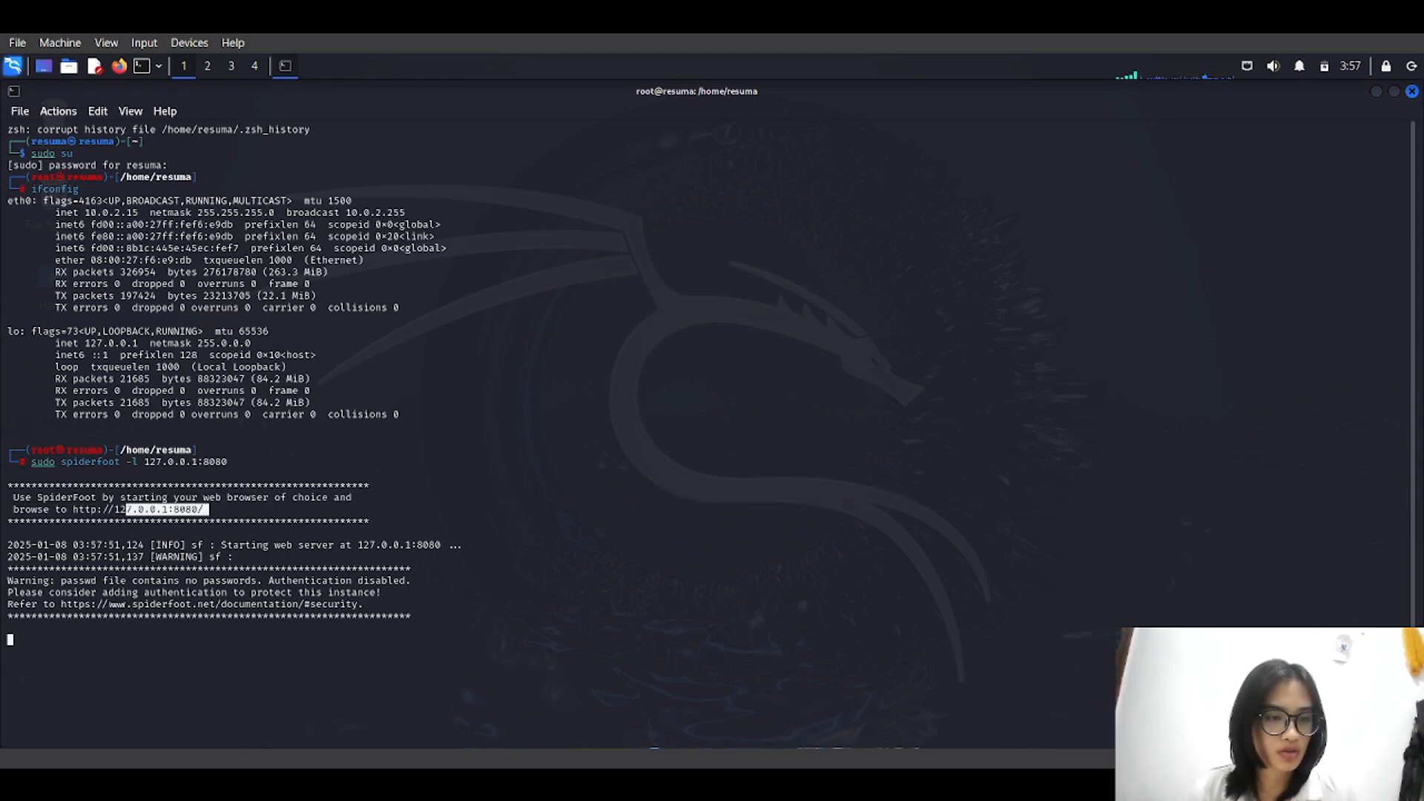
left_click_drag(213, 510, 72, 511)
right_click(97, 509)
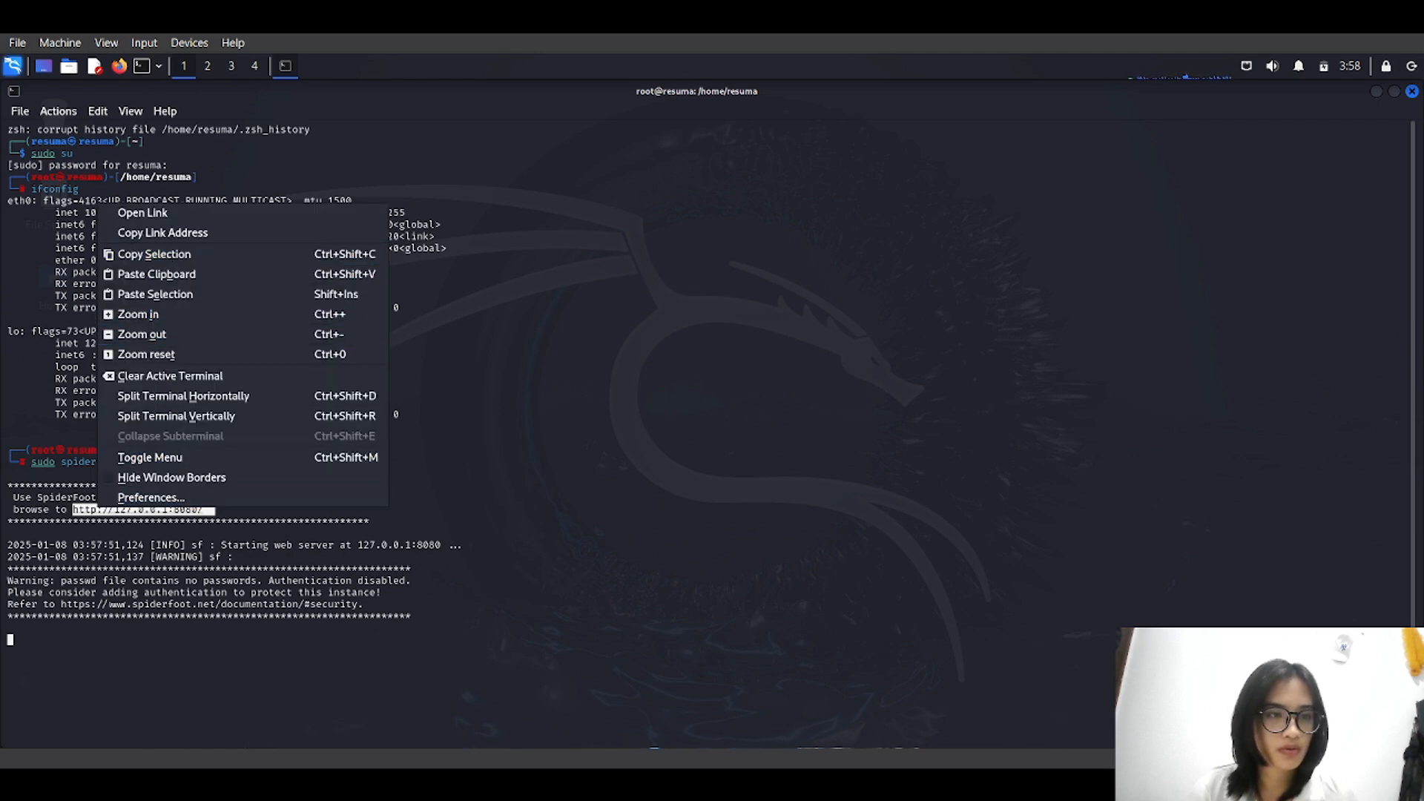
left_click(163, 232)
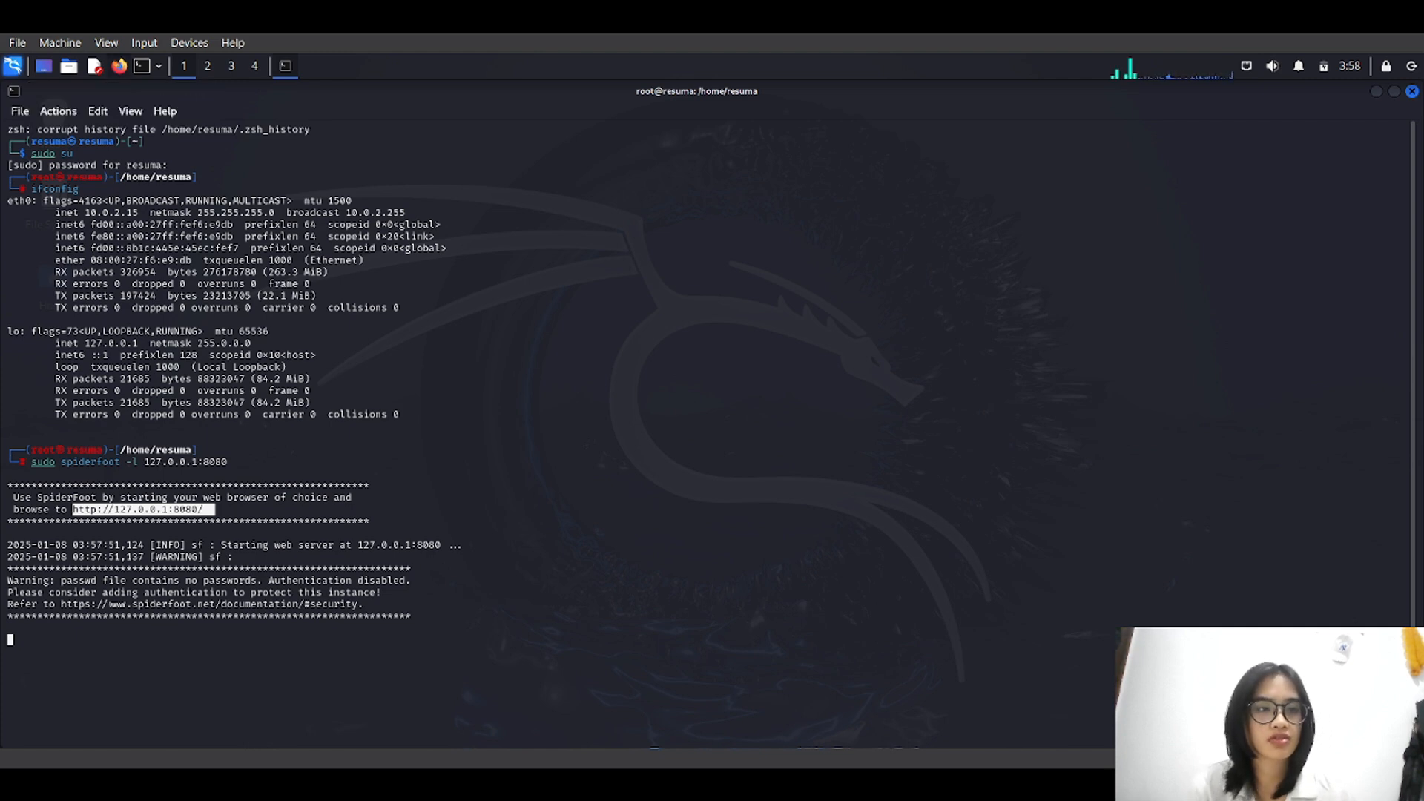
left_click(119, 66)
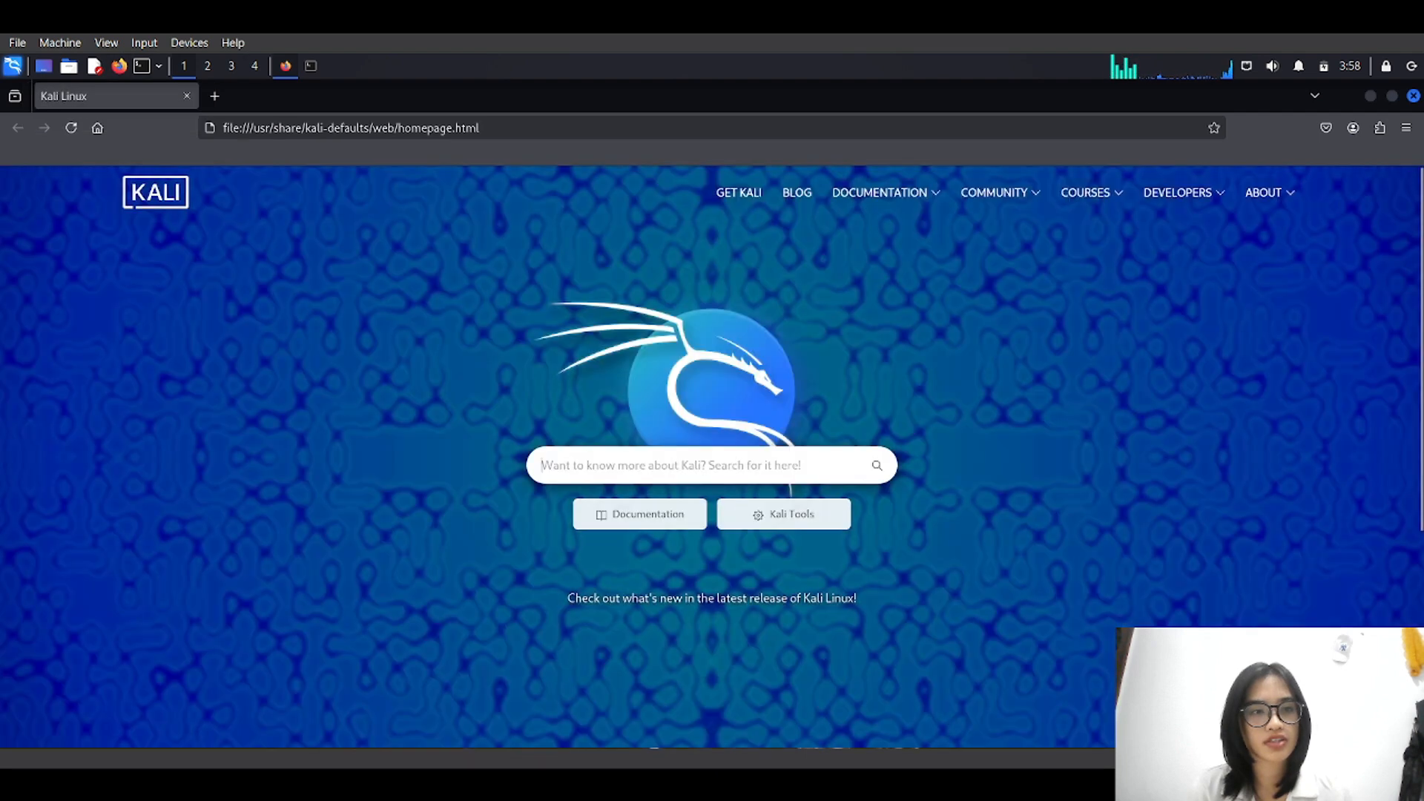
left_click(351, 128)
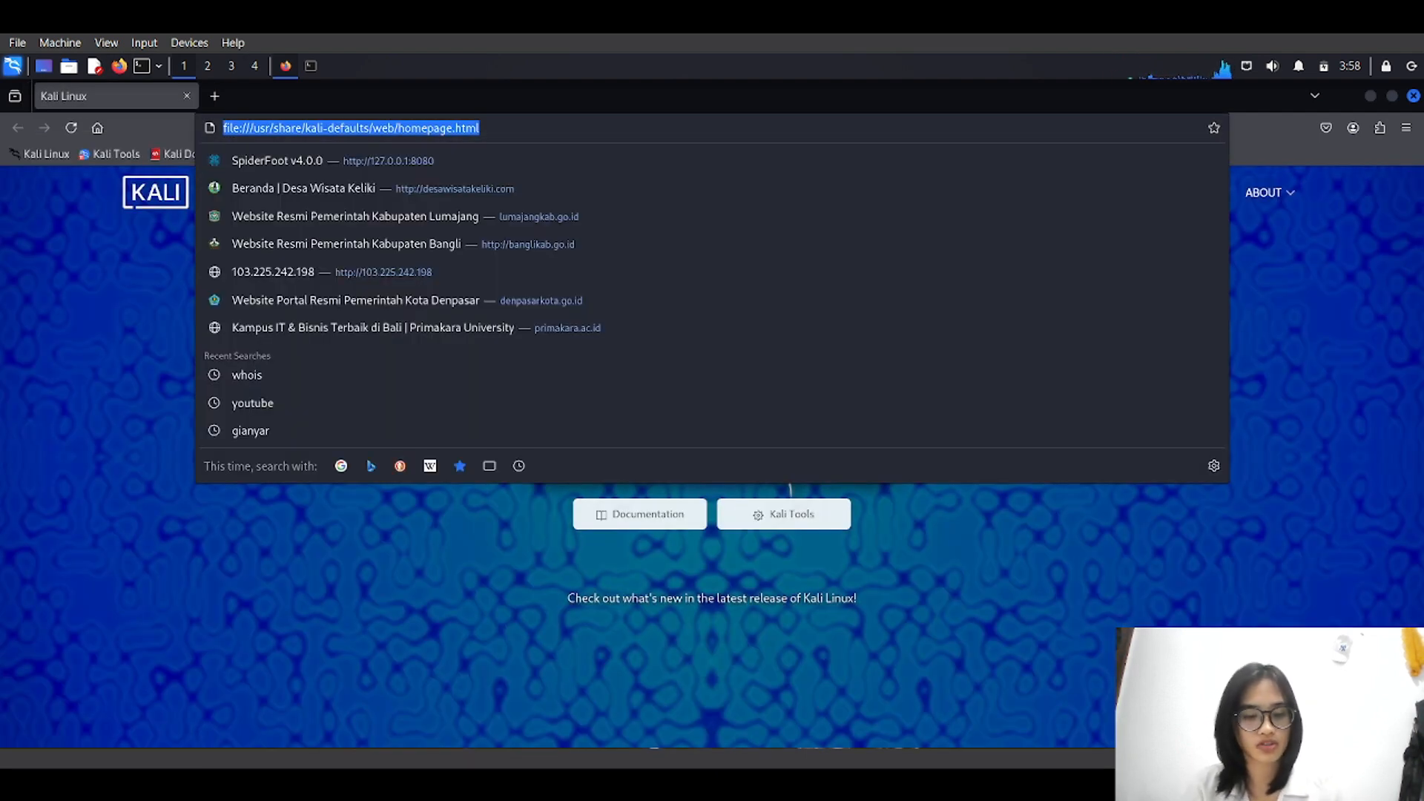
key("ctrl+v")
key("Return")
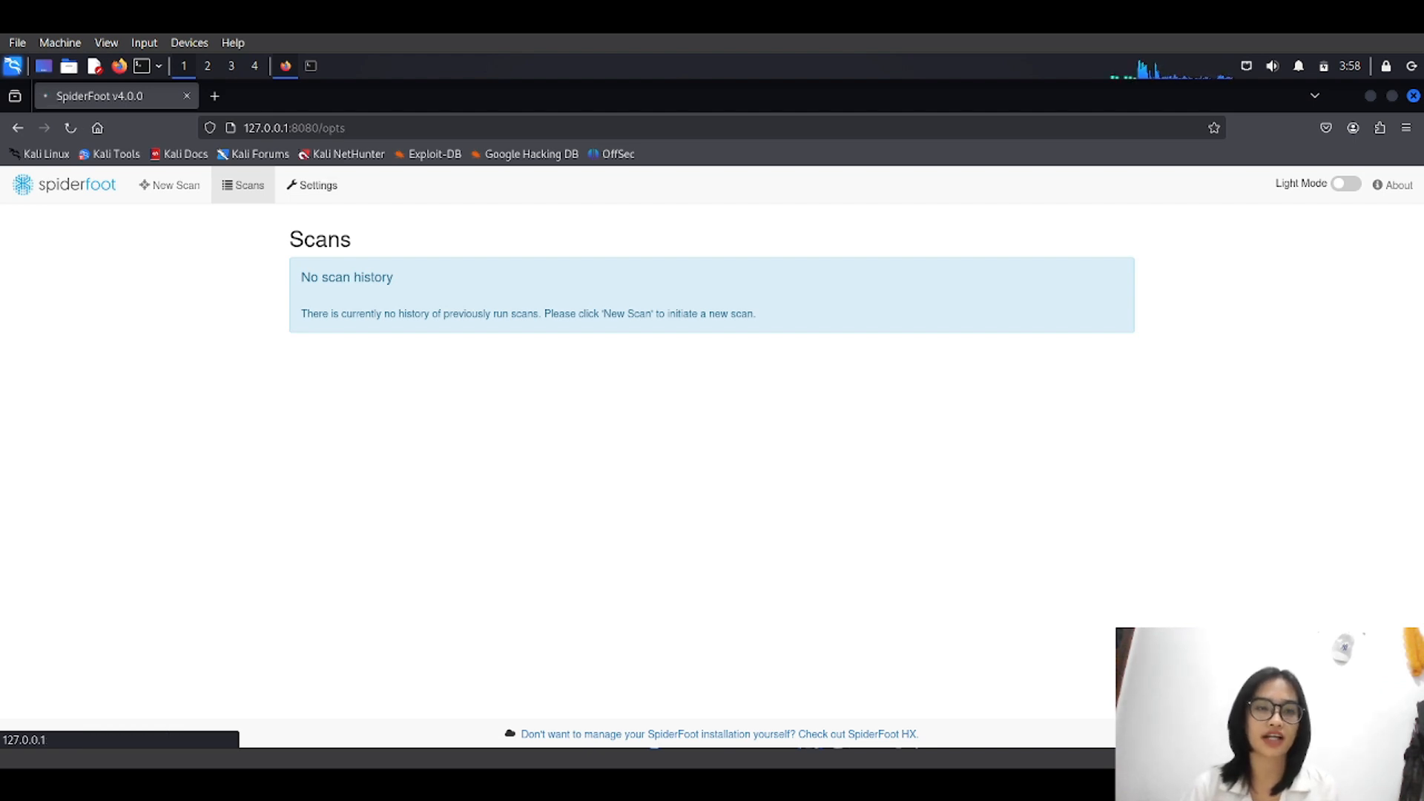
Look over the Settings page, then go to Scans and begin a New Scan.
left_click(312, 185)
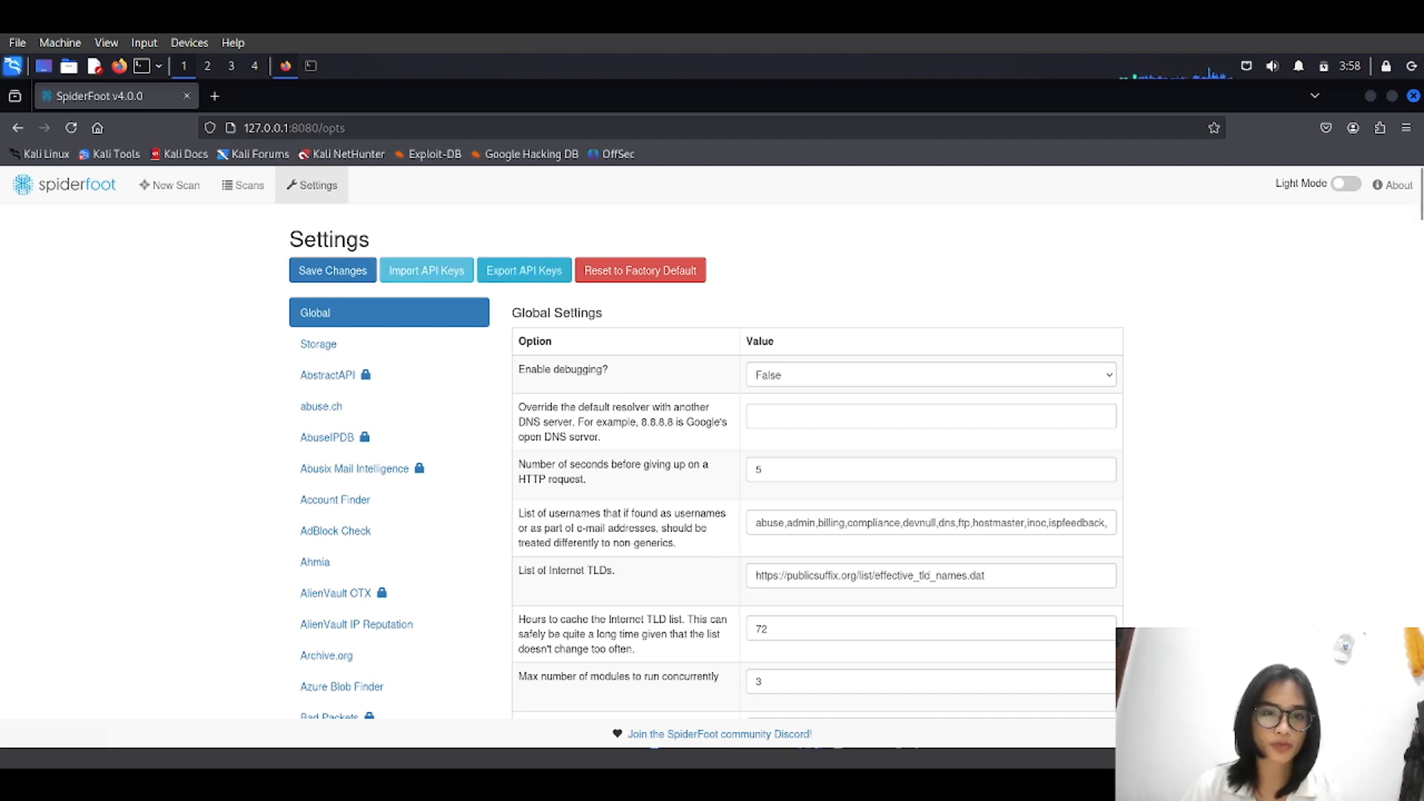
scroll(356, 318, "down", 3)
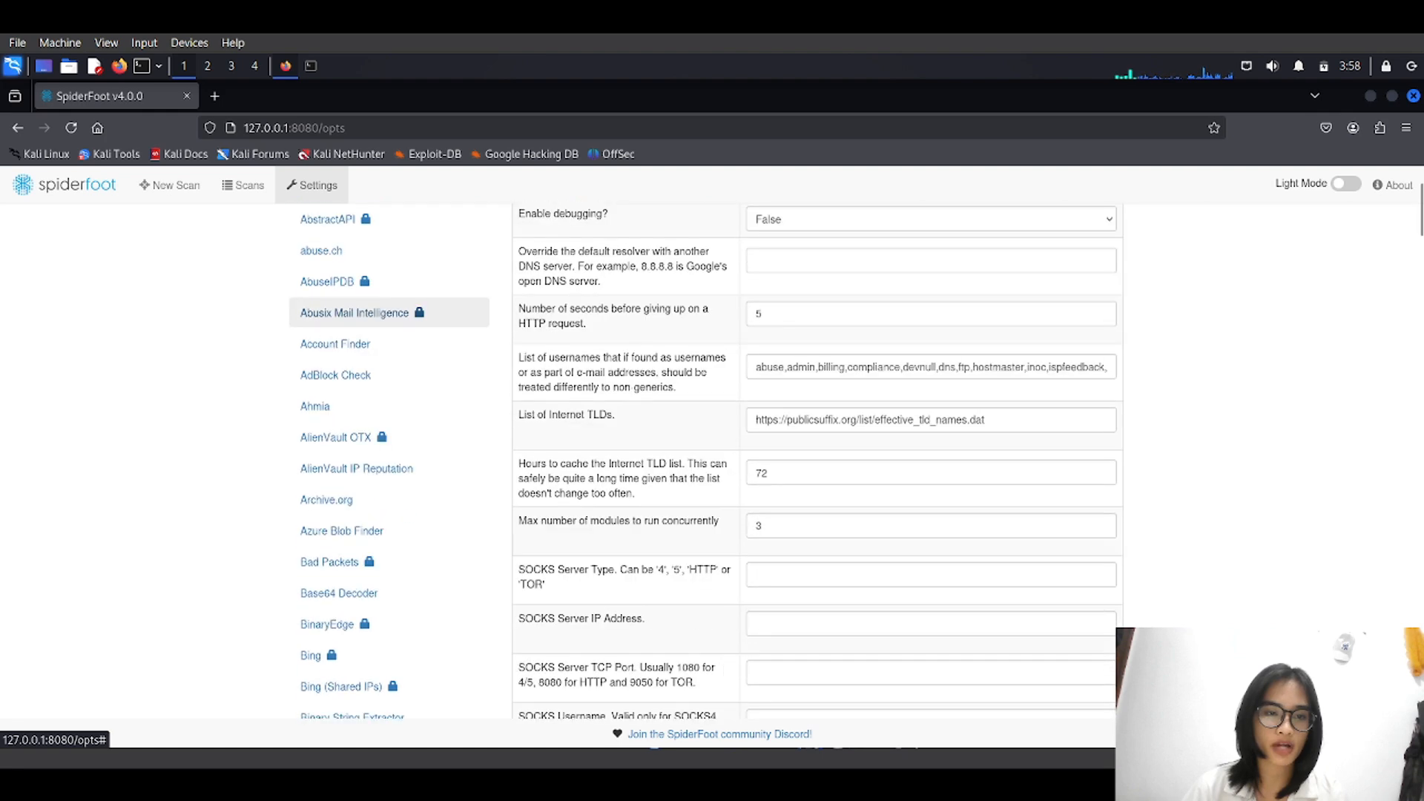
scroll(356, 318, "down", 5)
scroll(356, 407, "up", 3)
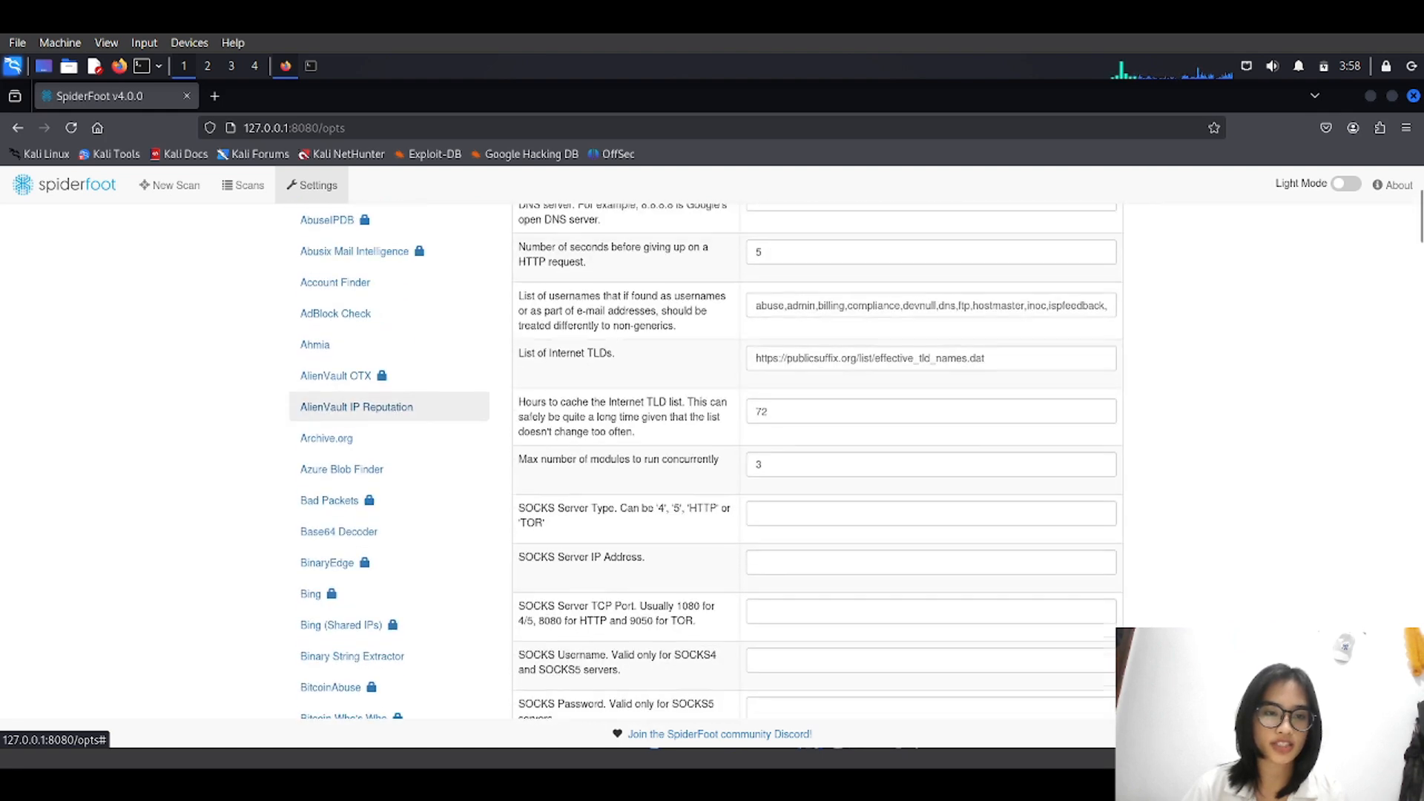
scroll(356, 407, "up", 3)
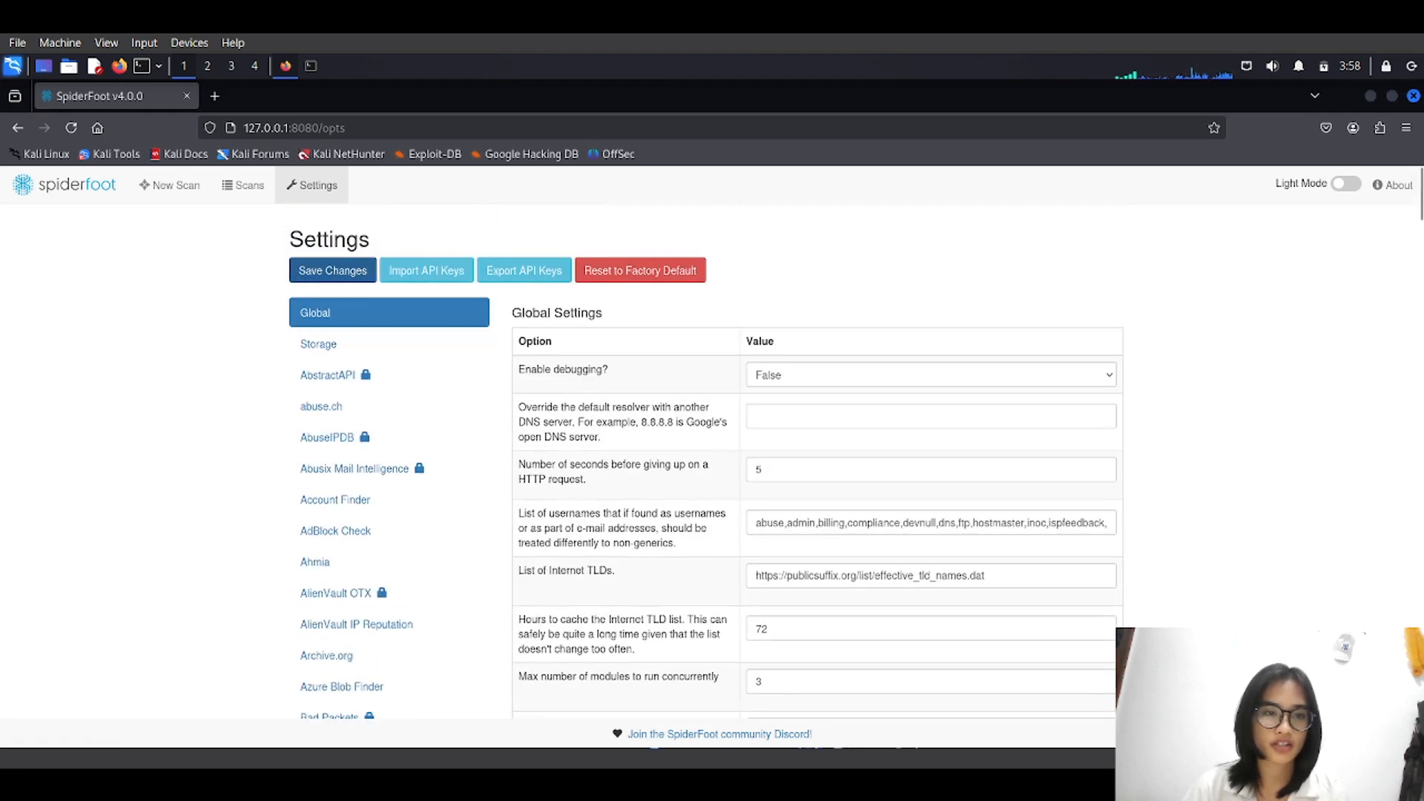
left_click(242, 185)
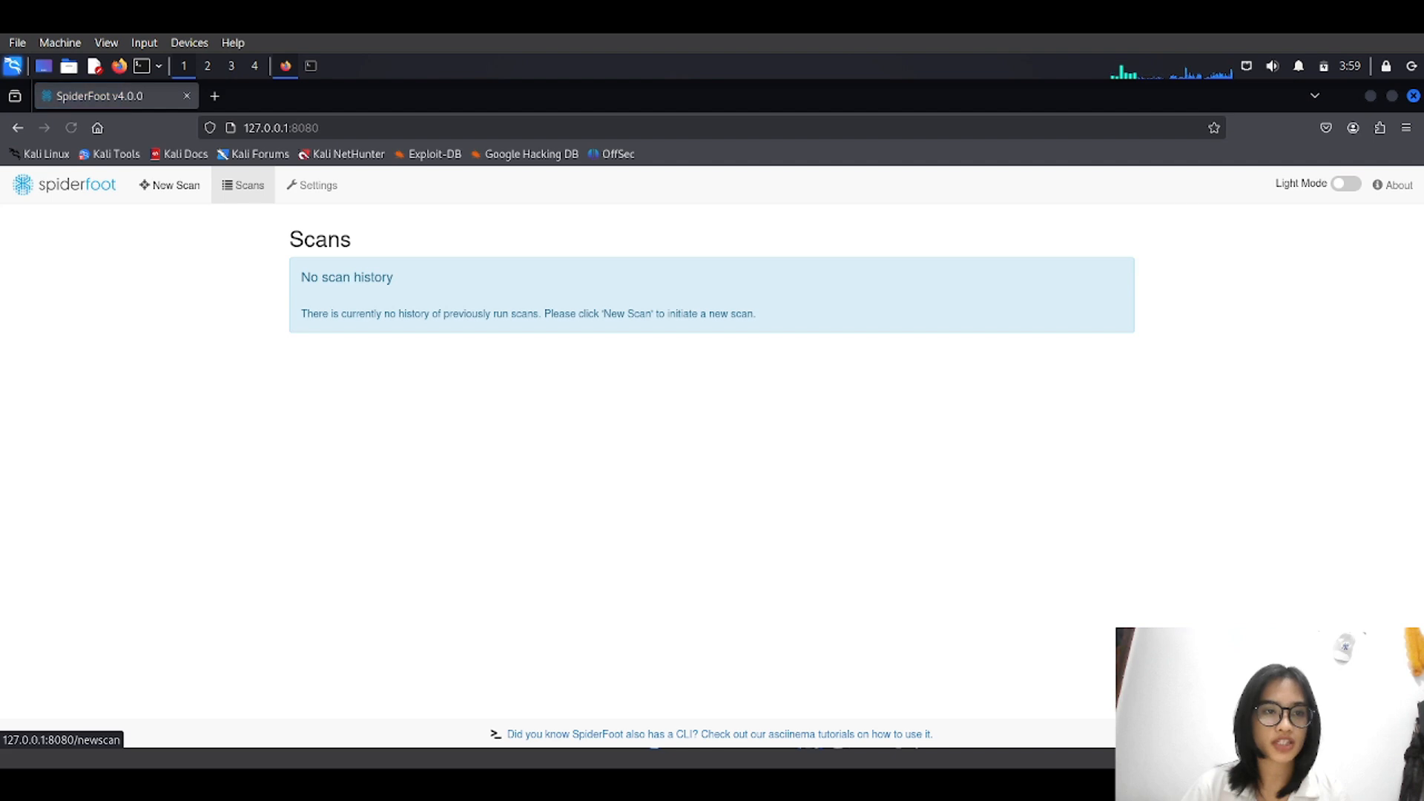
left_click(169, 185)
Scroll the use-case list, then view scan options grouped By Required Data.
scroll(712, 445, "down", 1)
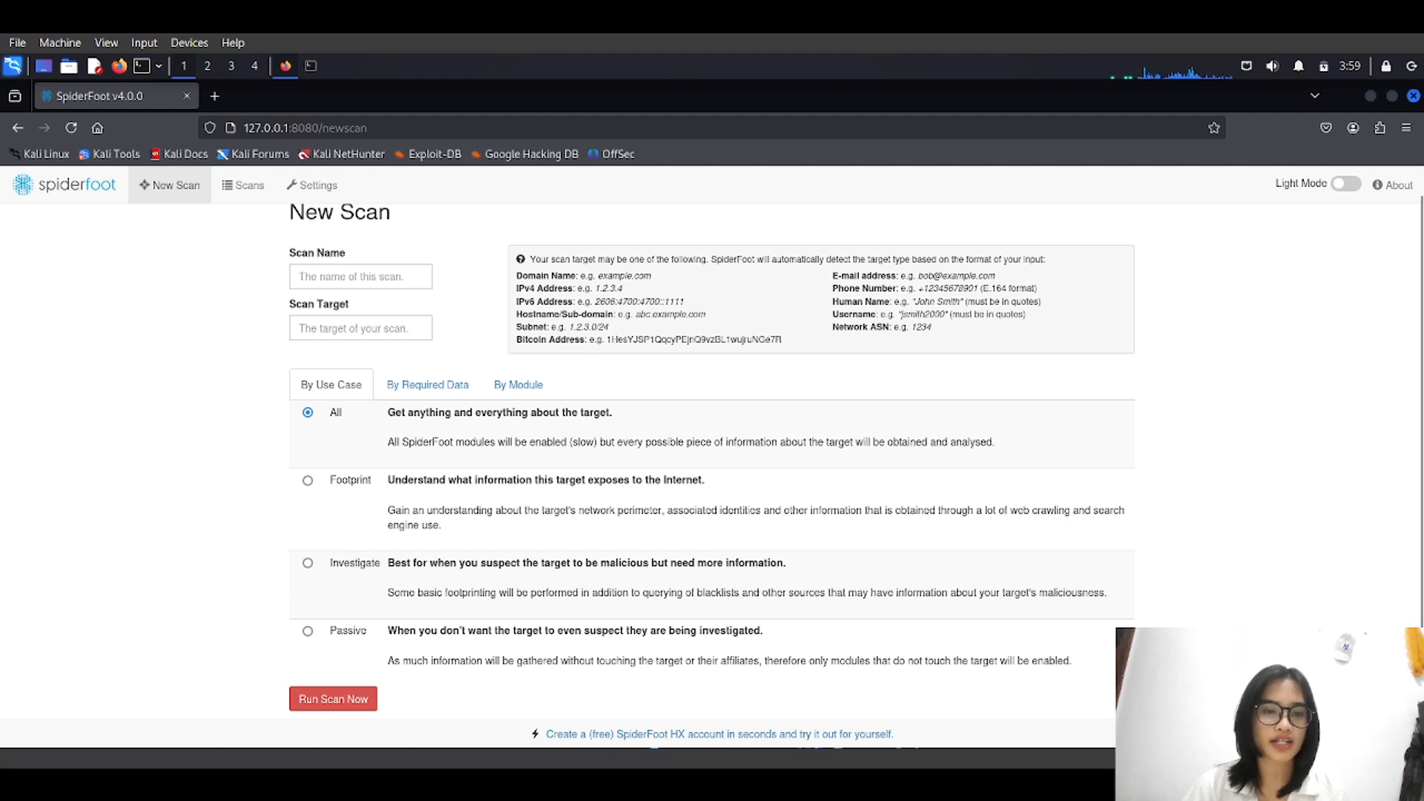
scroll(712, 456, "up", 1)
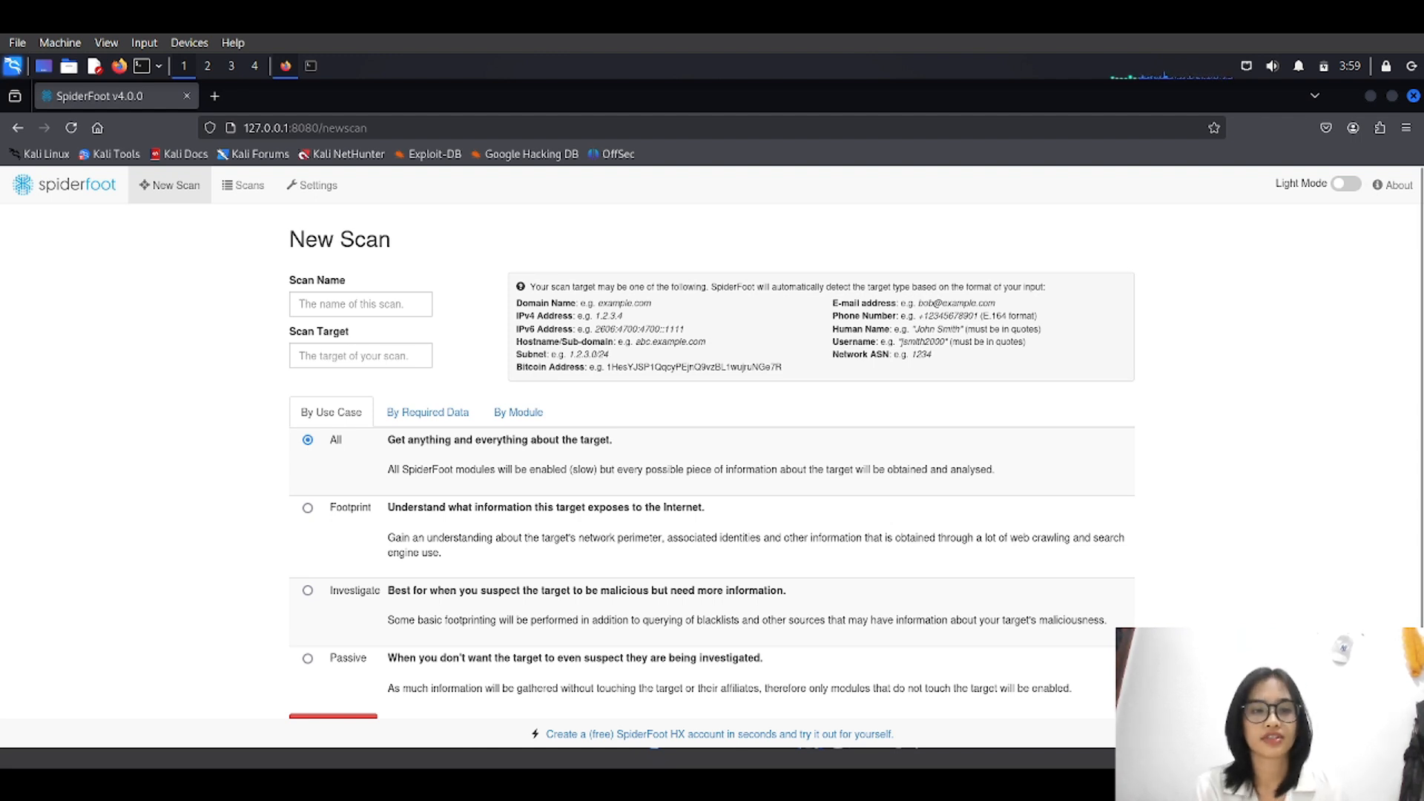
scroll(428, 415, "down", 1)
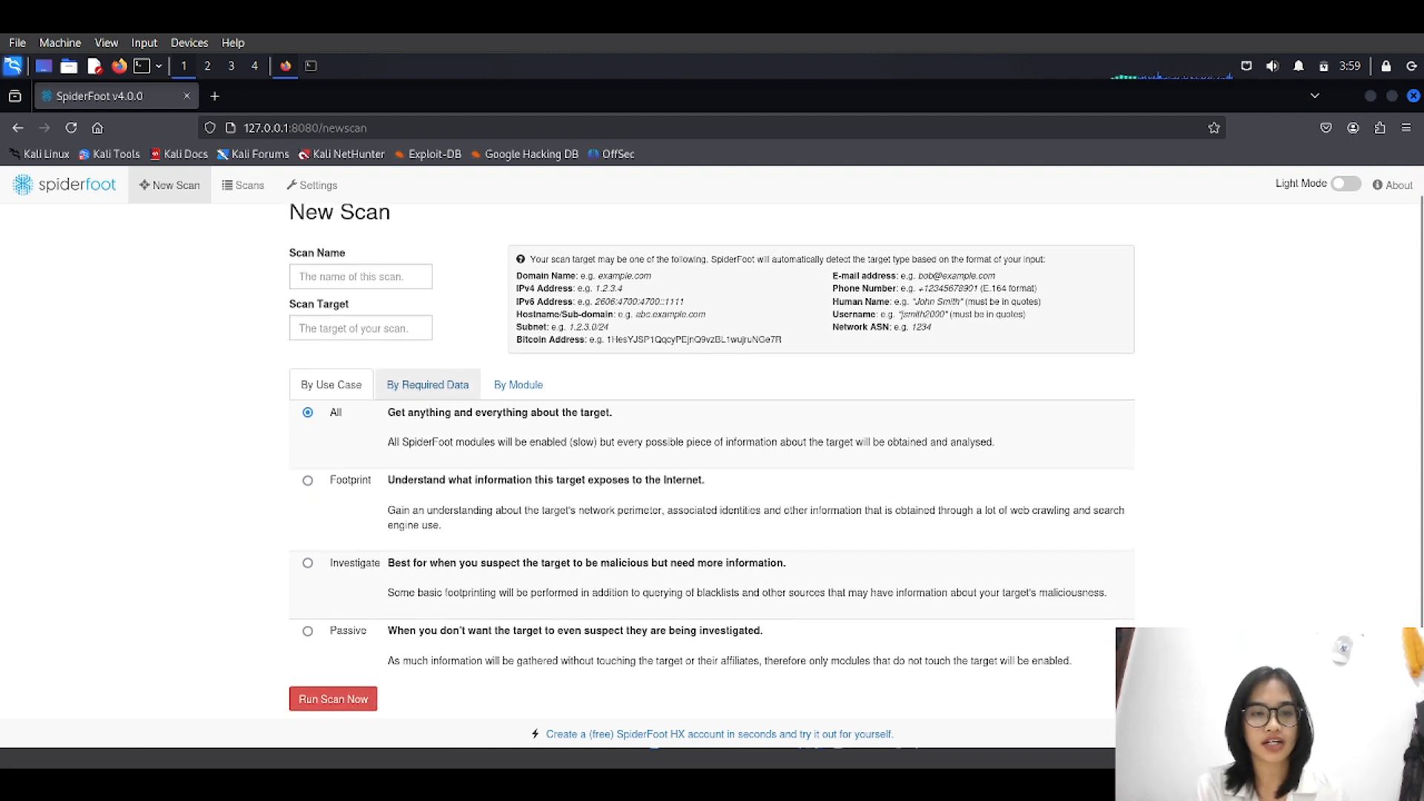
left_click(428, 384)
scroll(713, 461, "down", 3)
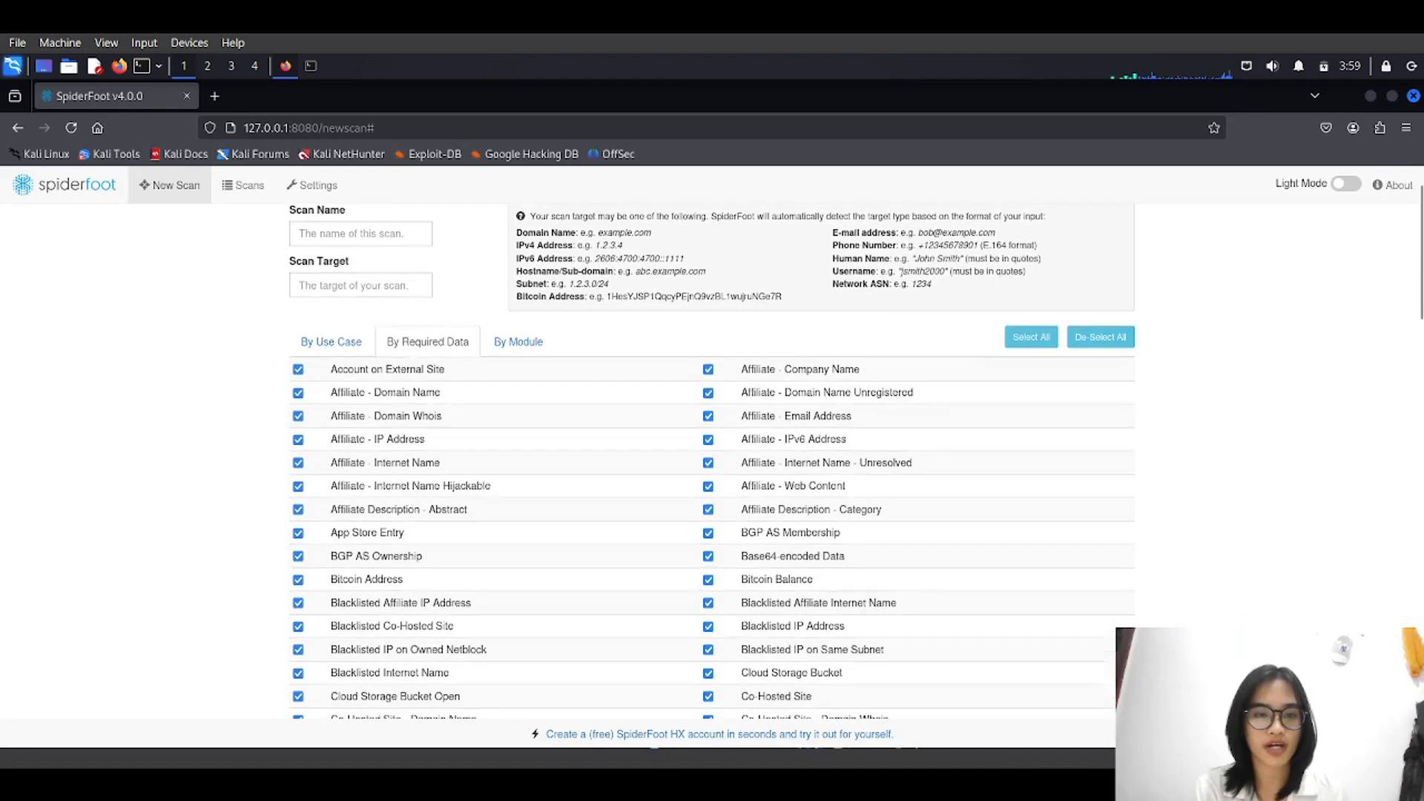
scroll(712, 461, "up", 3)
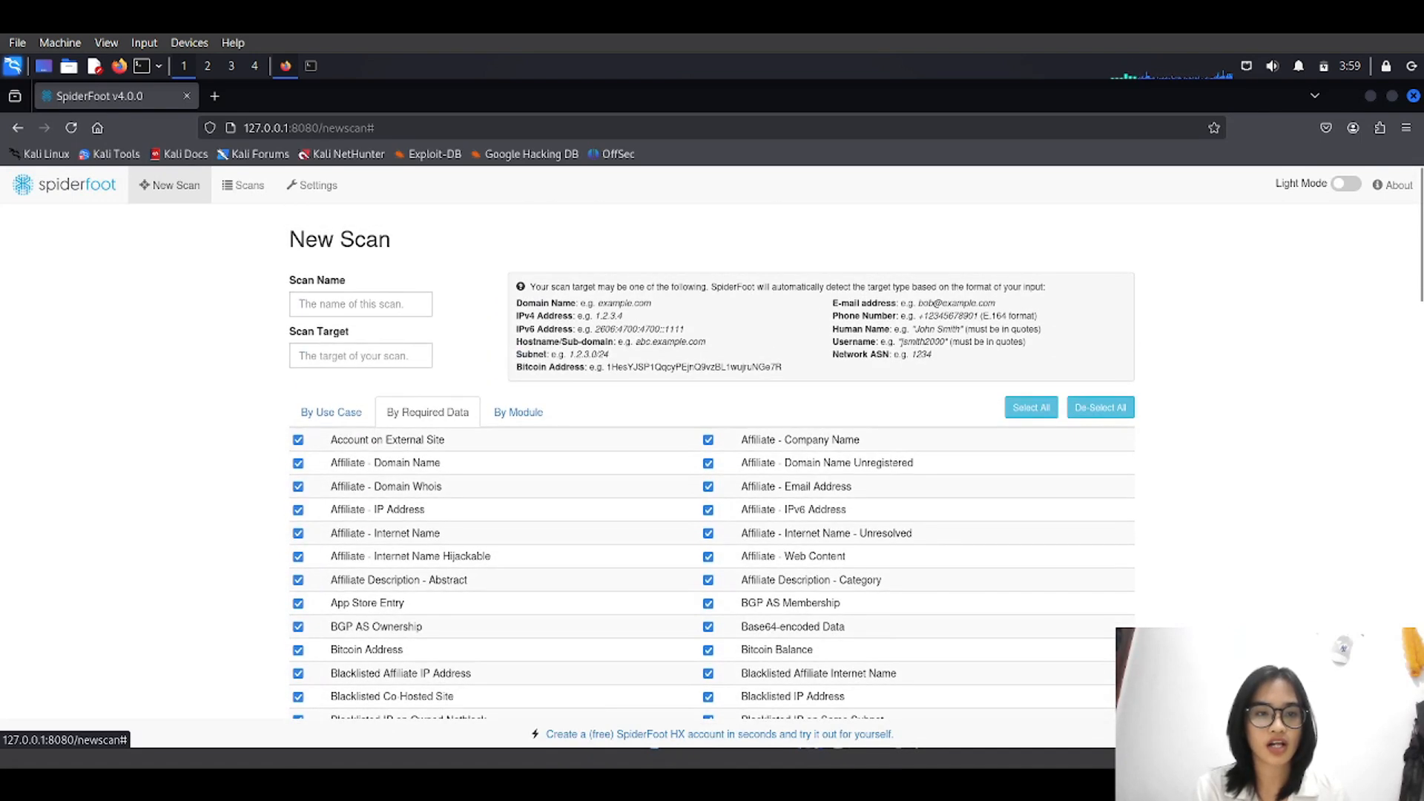
scroll(711, 460, "down", 3)
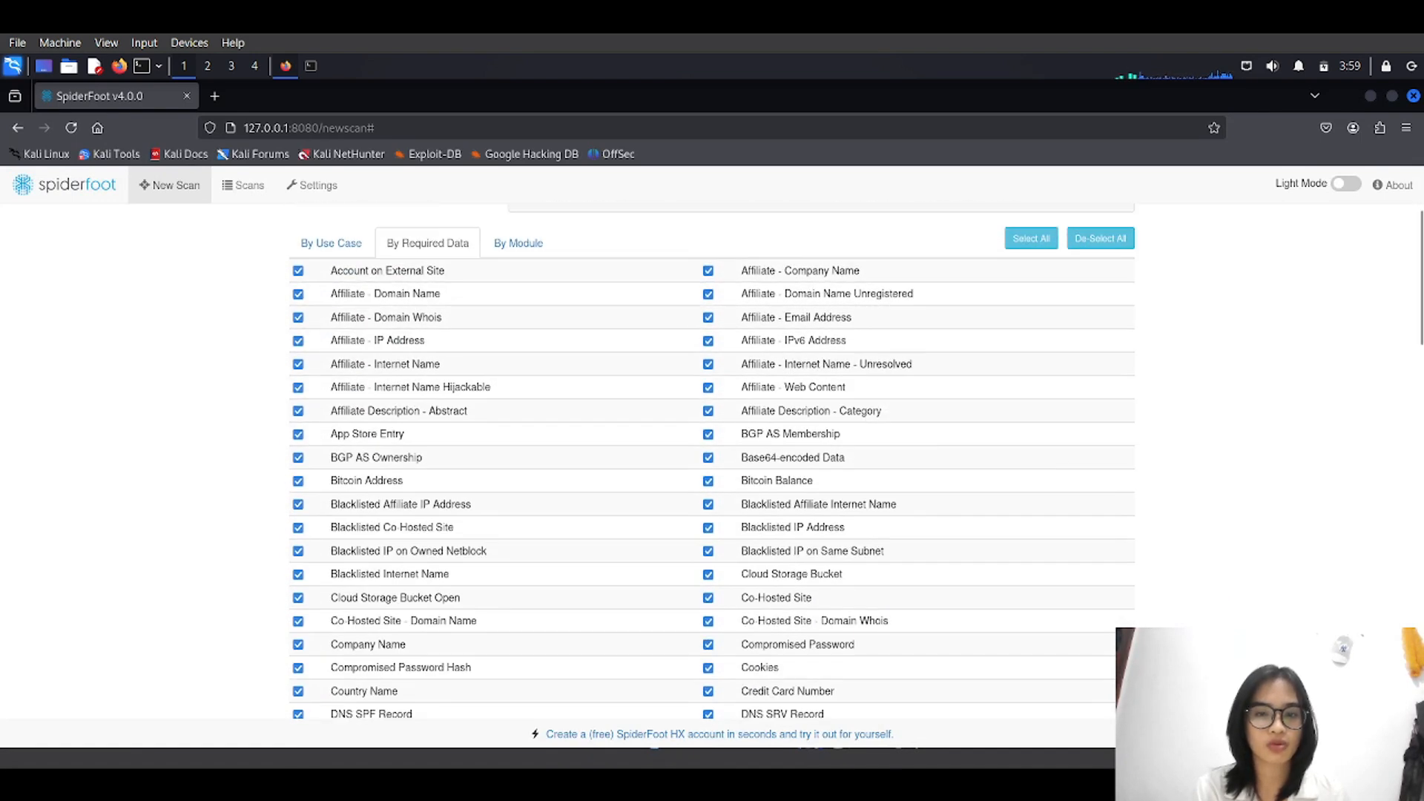
scroll(710, 460, "down", 2)
scroll(712, 460, "down", 10)
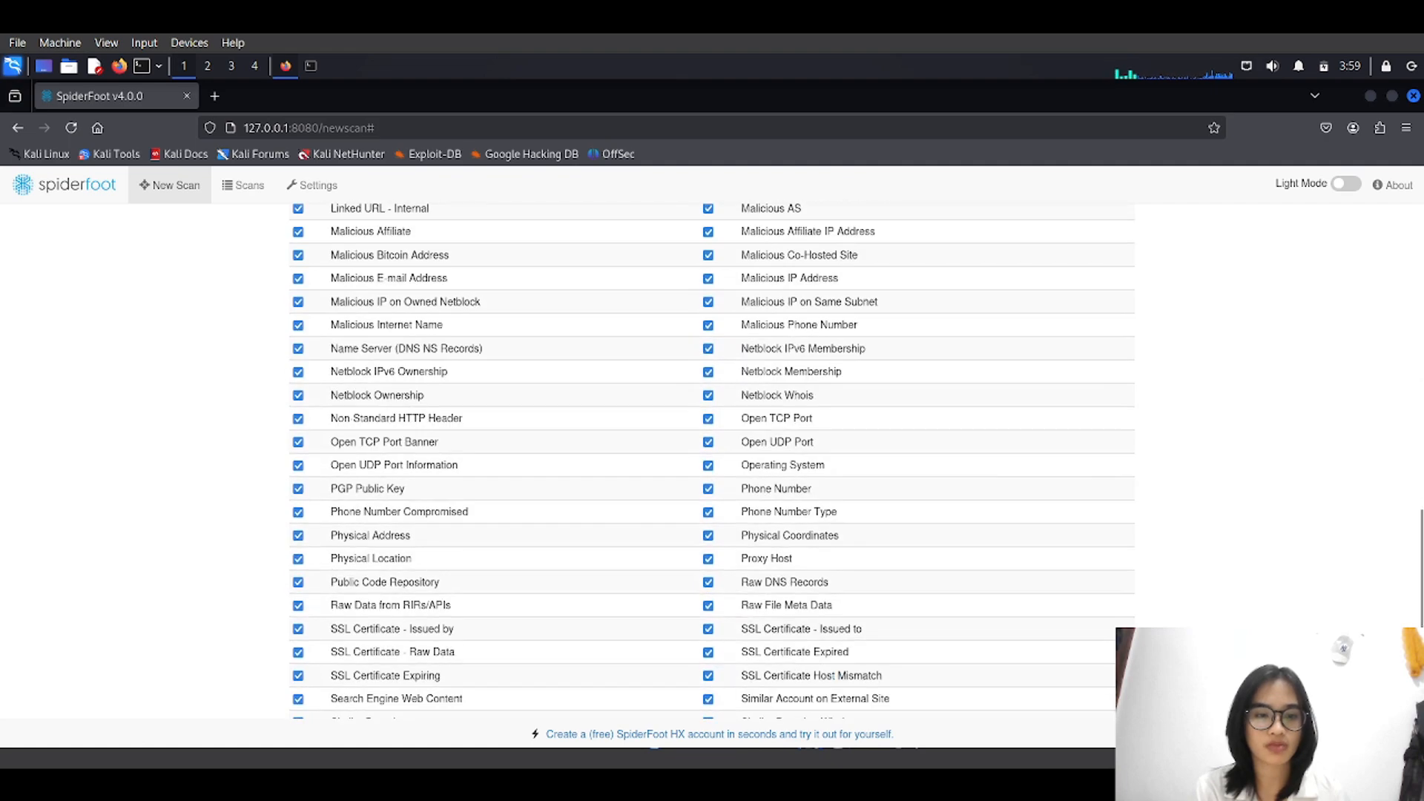
scroll(713, 460, "up", 15)
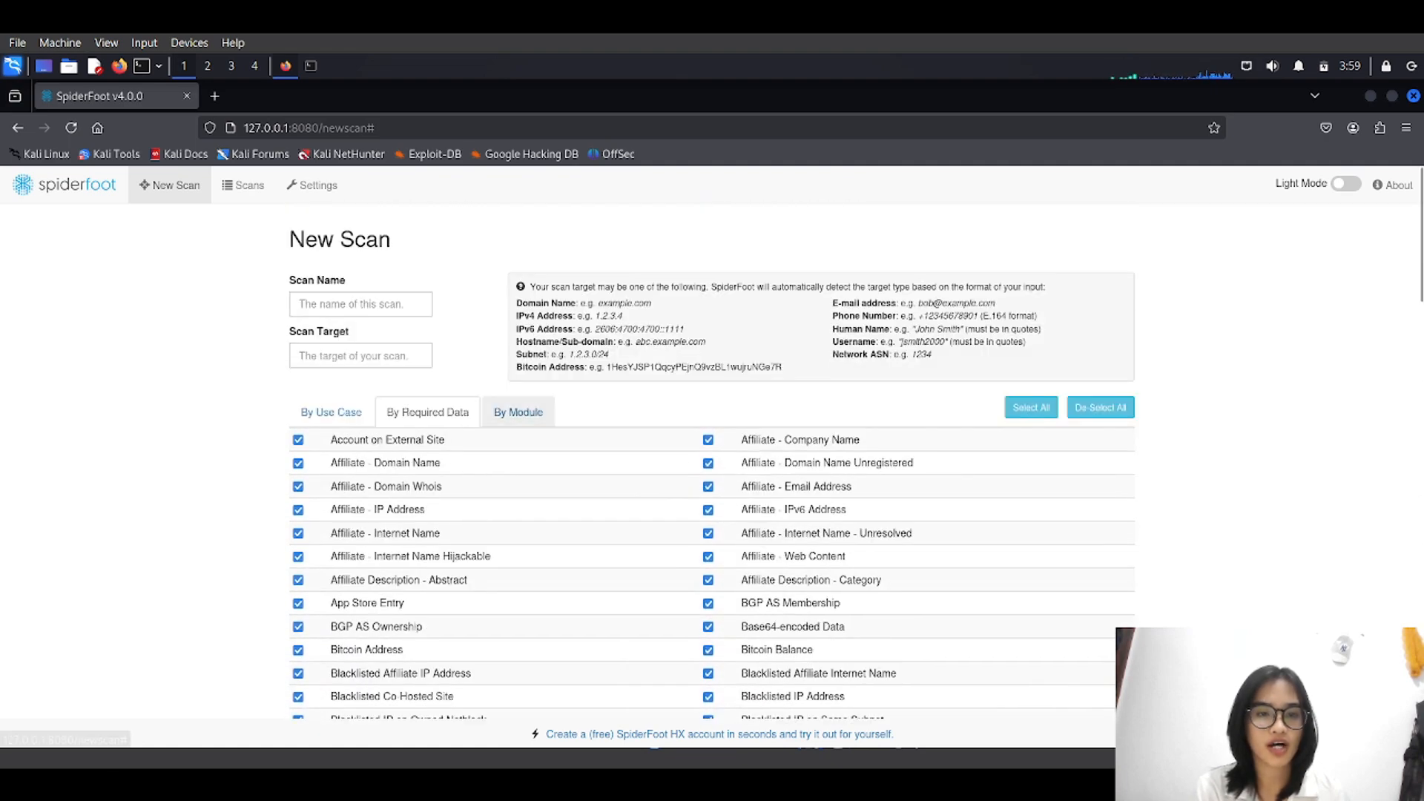
Switch to the By Module view and scroll through all the ticked modules.
left_click(518, 412)
scroll(712, 460, "down", 20)
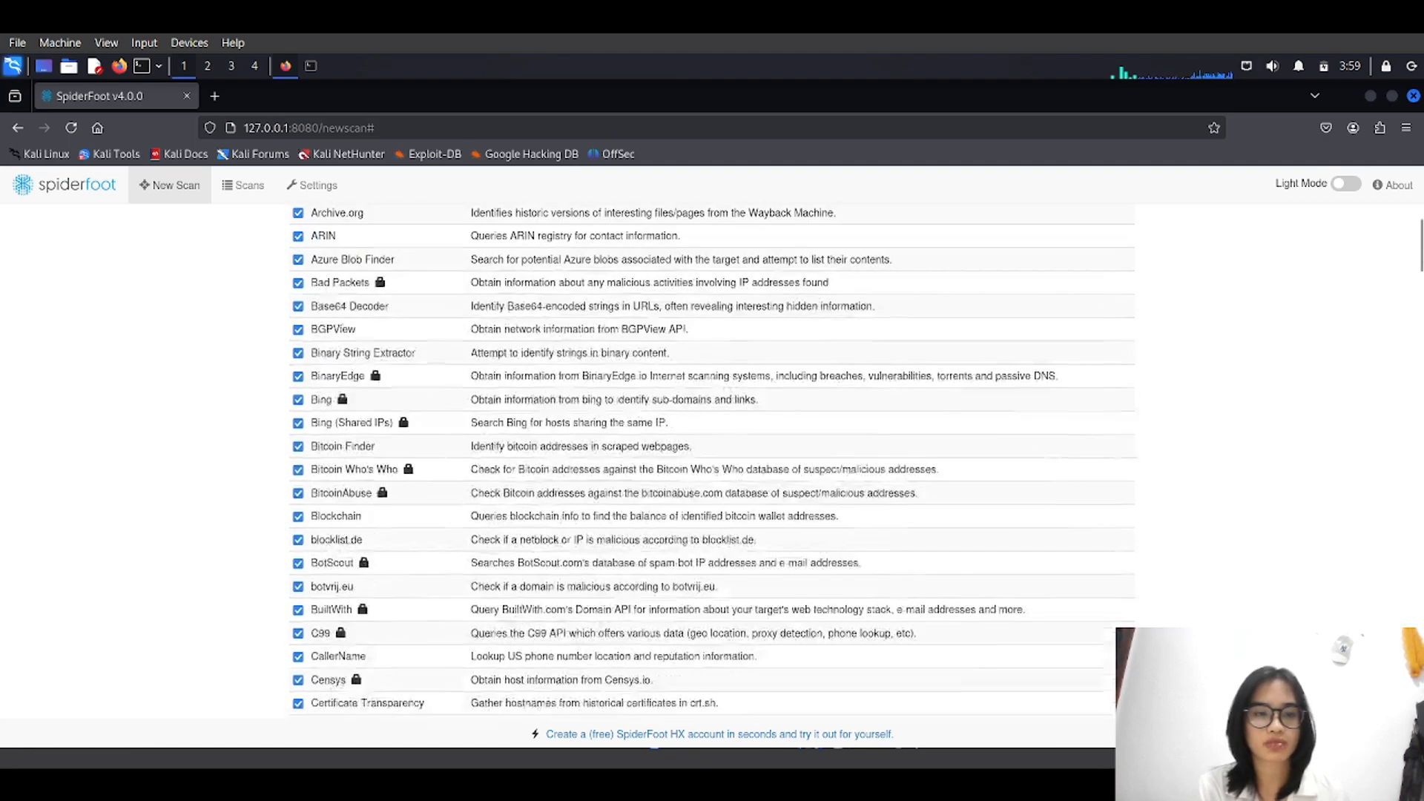
scroll(712, 460, "down", 5)
scroll(712, 459, "up", 20)
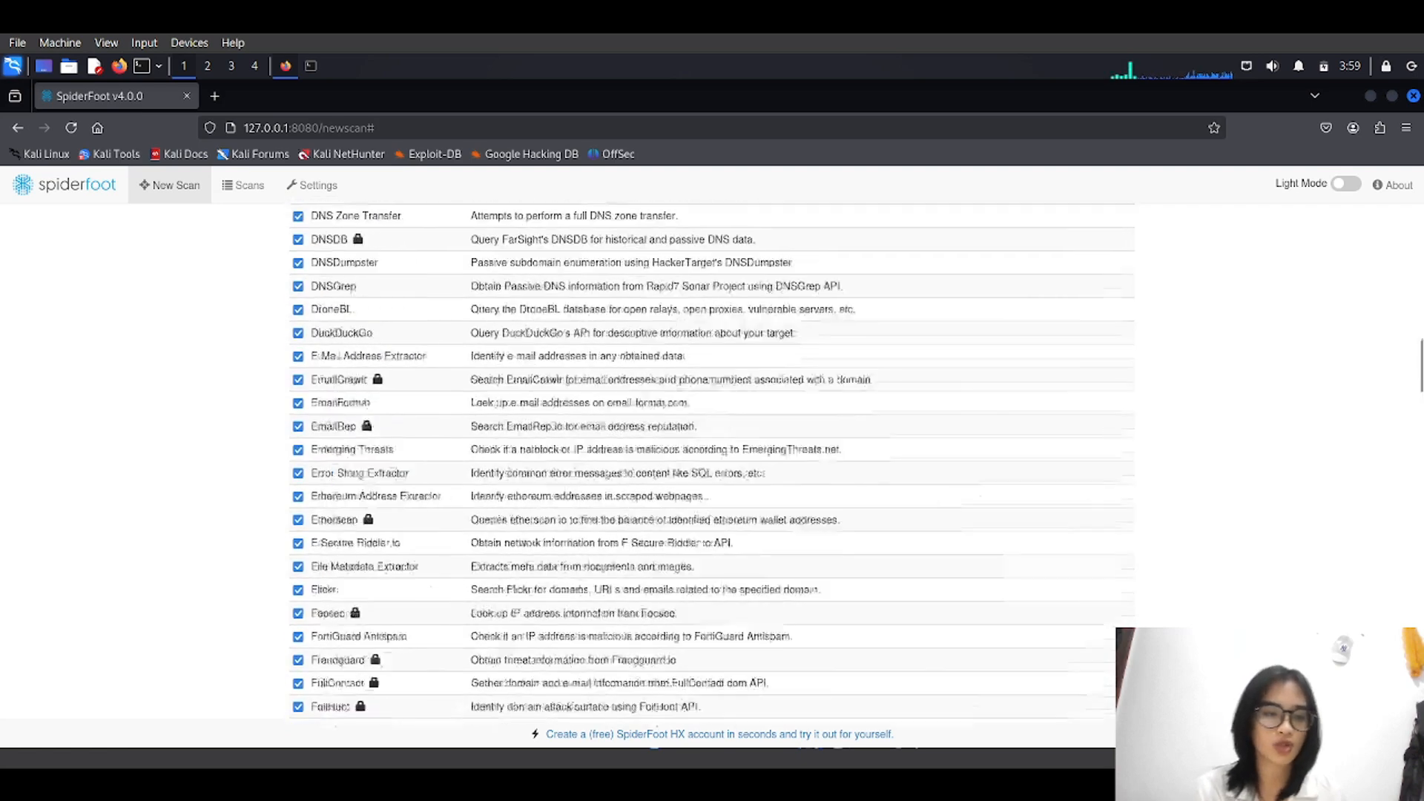
scroll(712, 460, "up", 5)
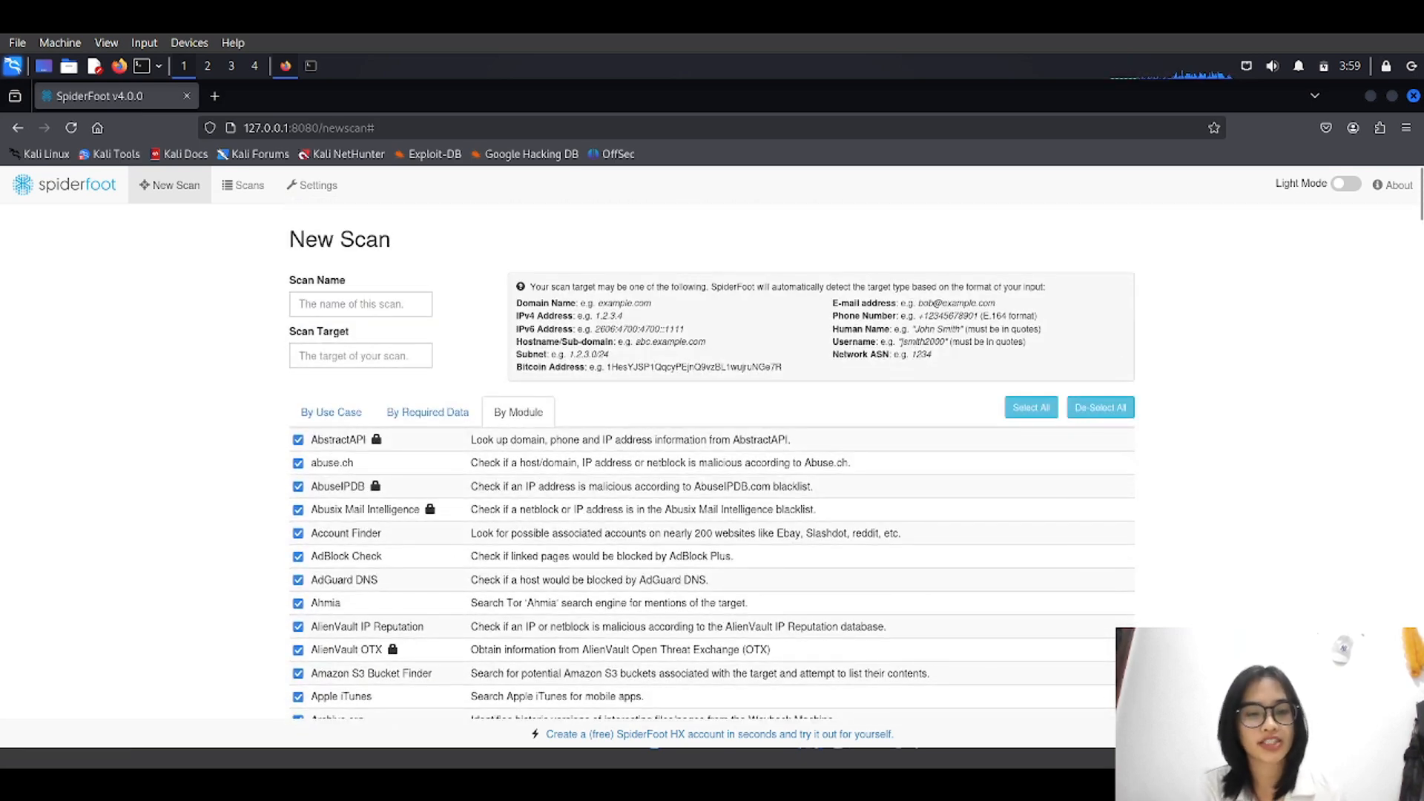
scroll(712, 460, "down", 2)
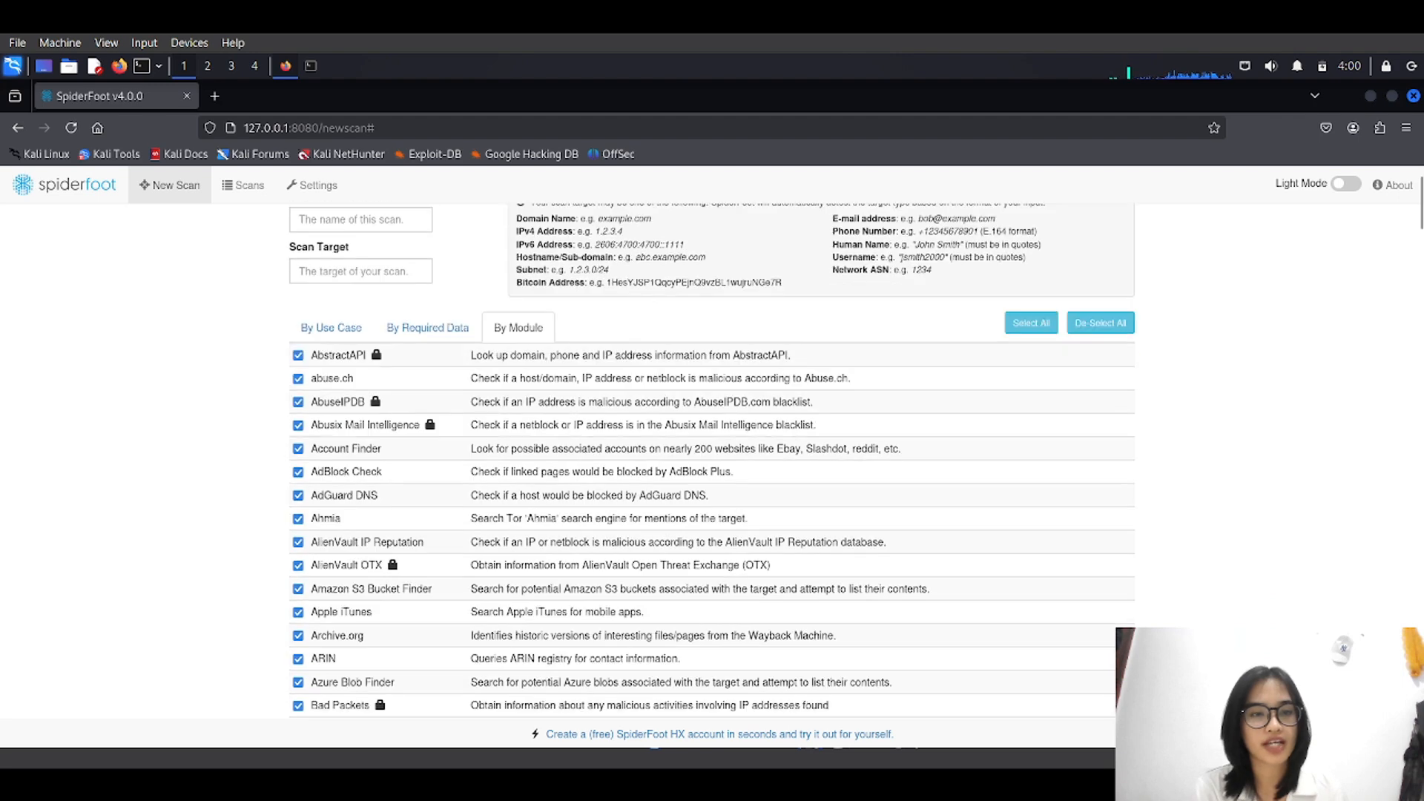
scroll(712, 459, "up", 2)
scroll(712, 460, "down", 4)
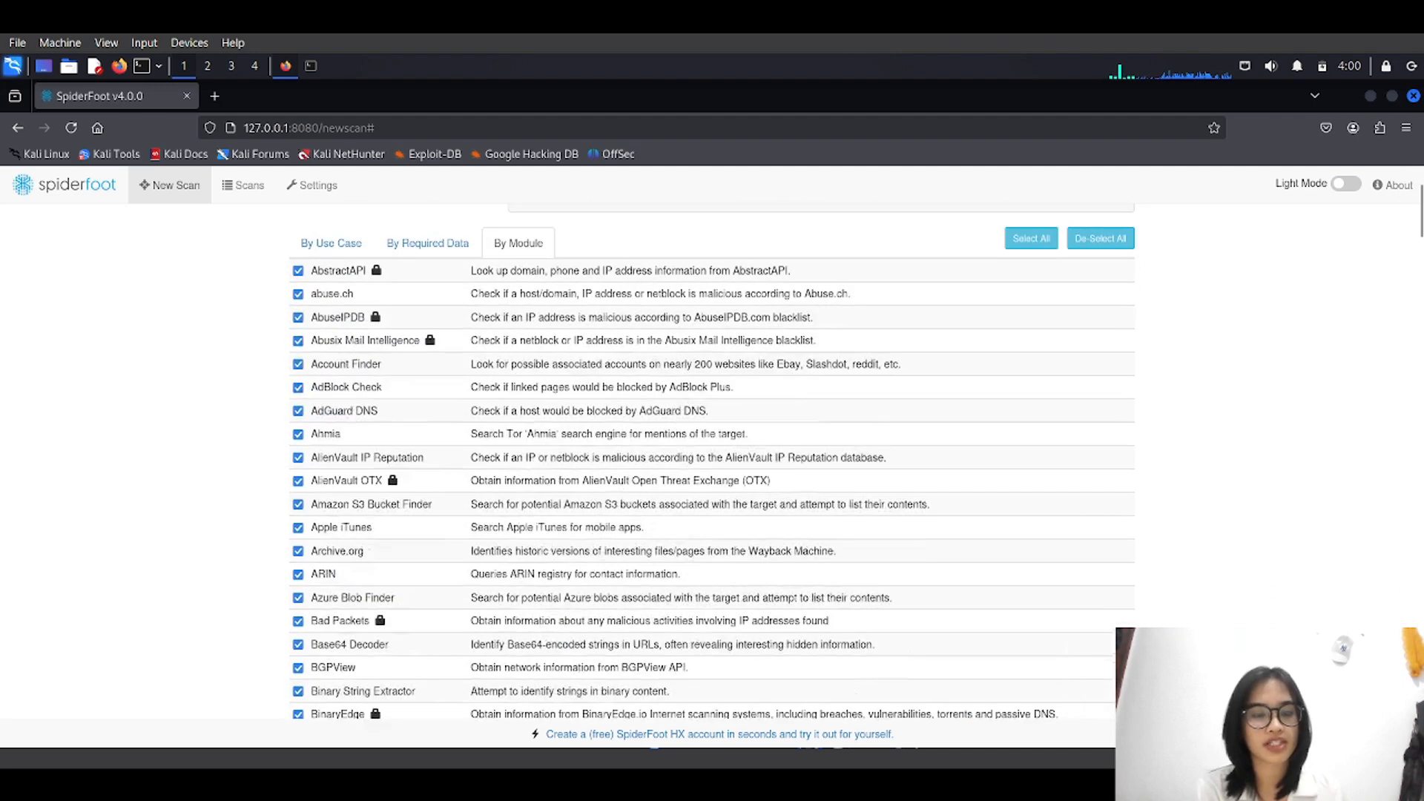
scroll(712, 460, "down", 4)
scroll(712, 460, "up", 8)
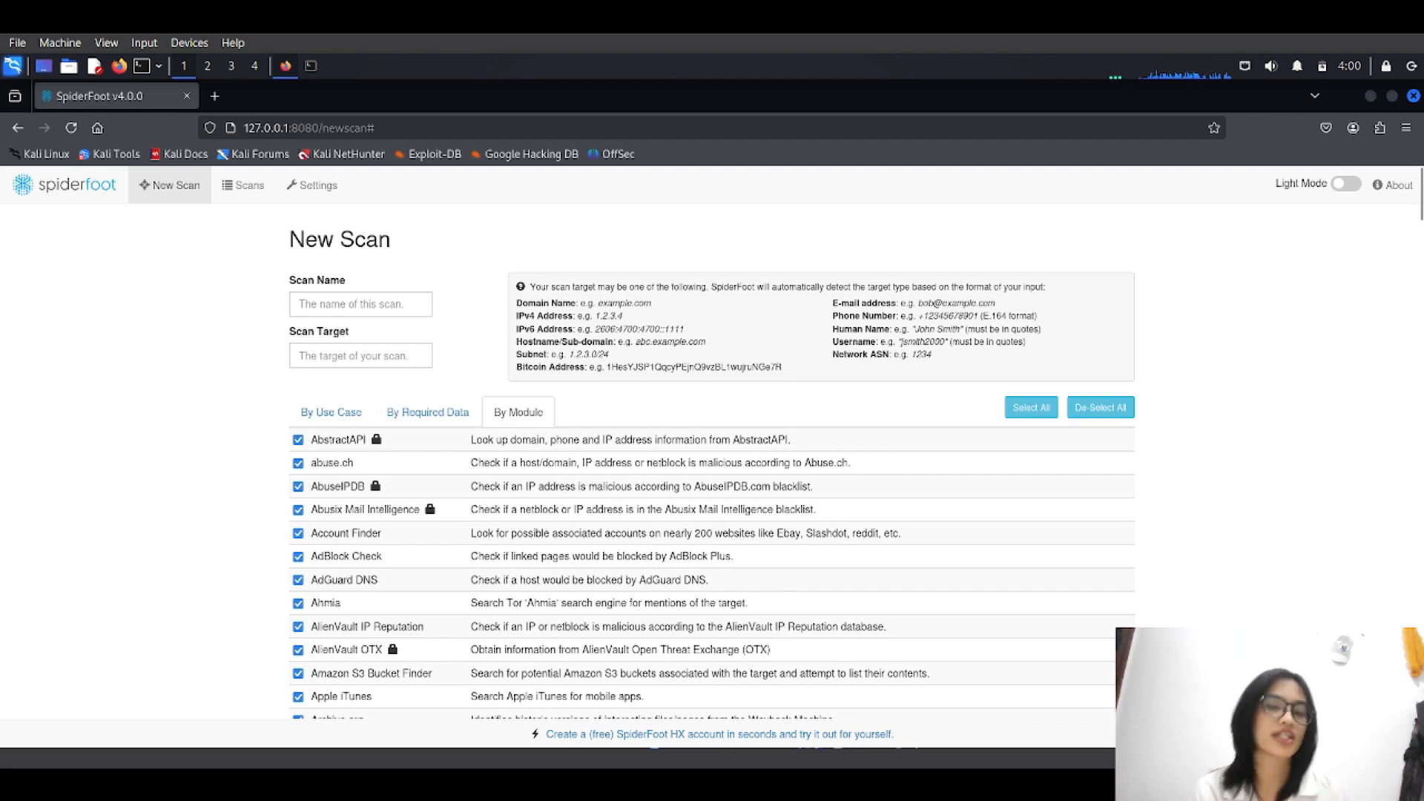
left_click(331, 412)
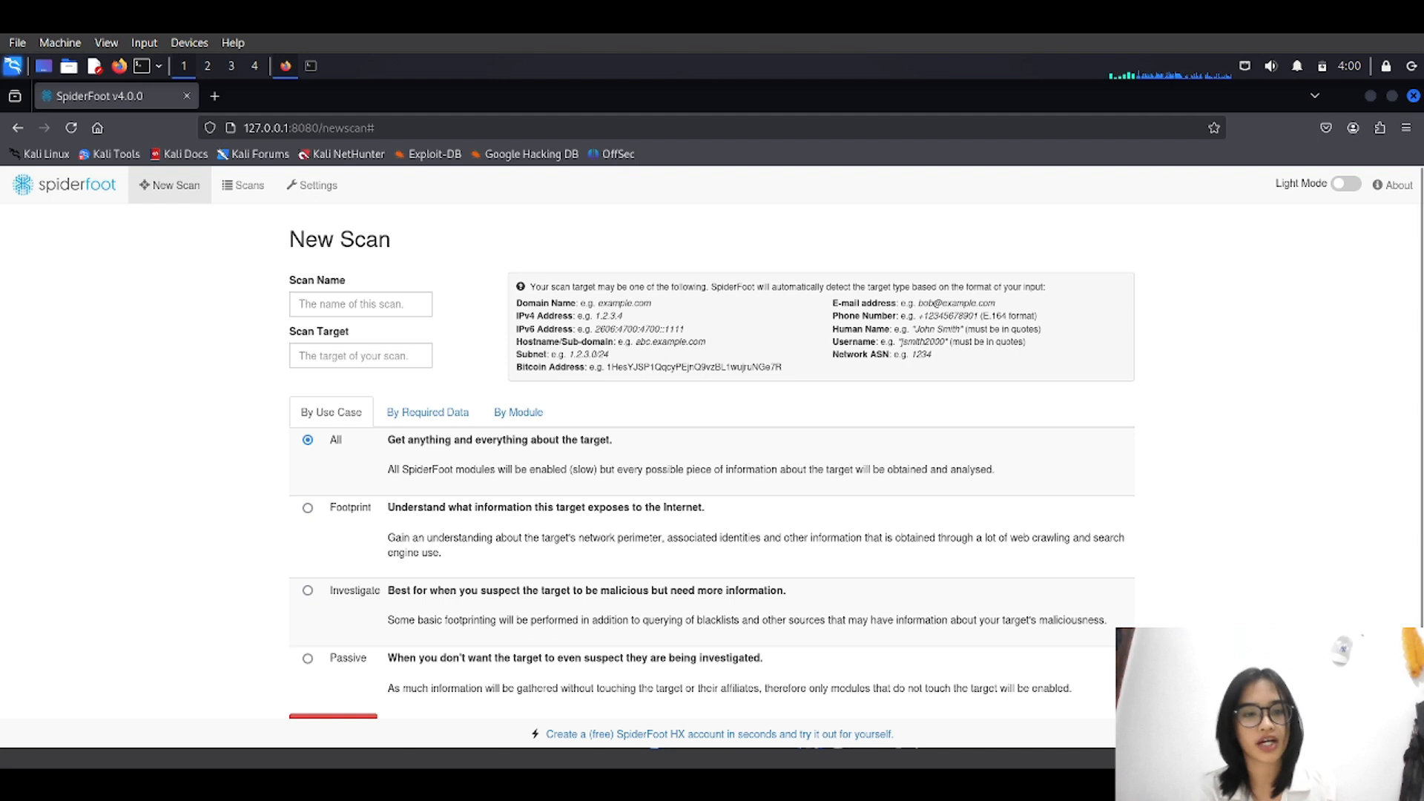
left_click(308, 508)
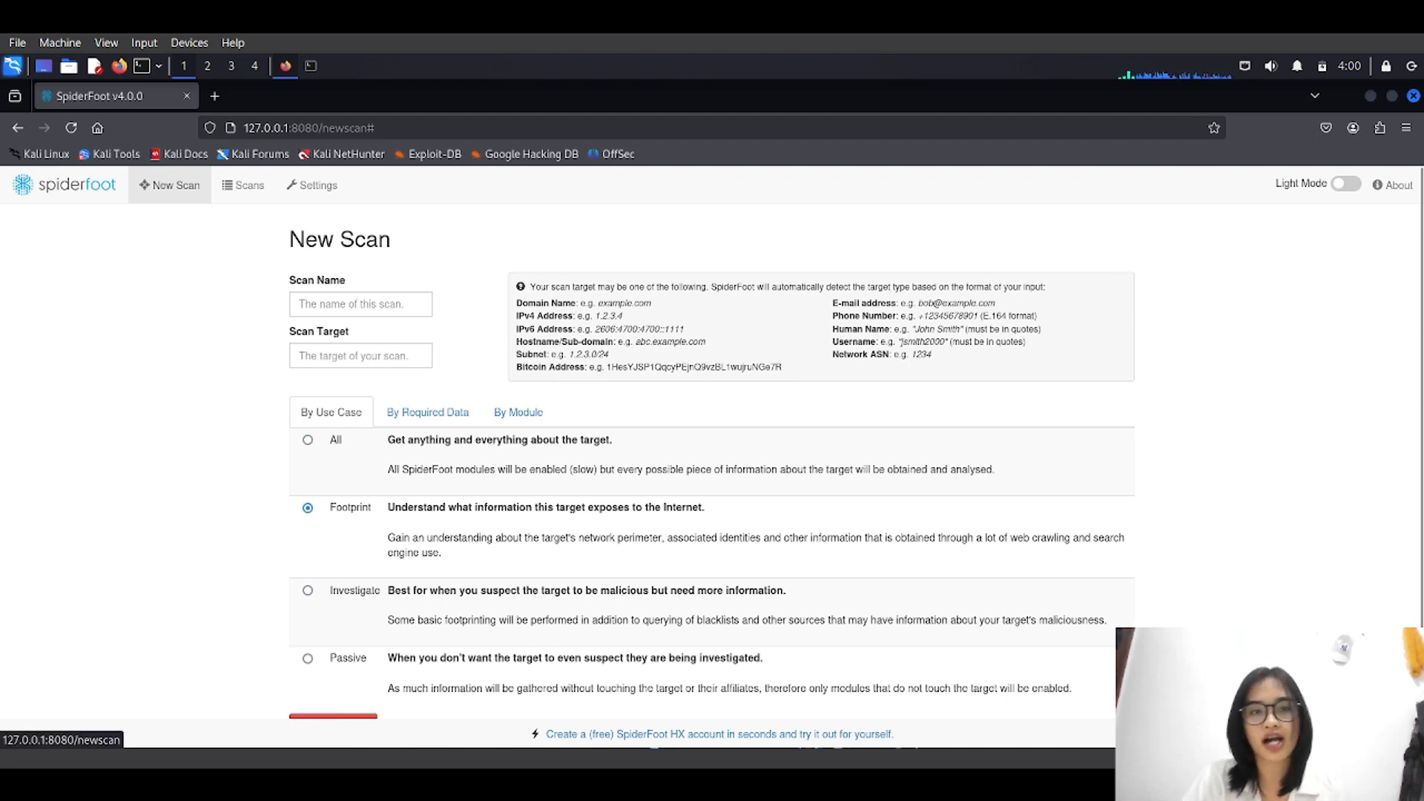
left_click(360, 304)
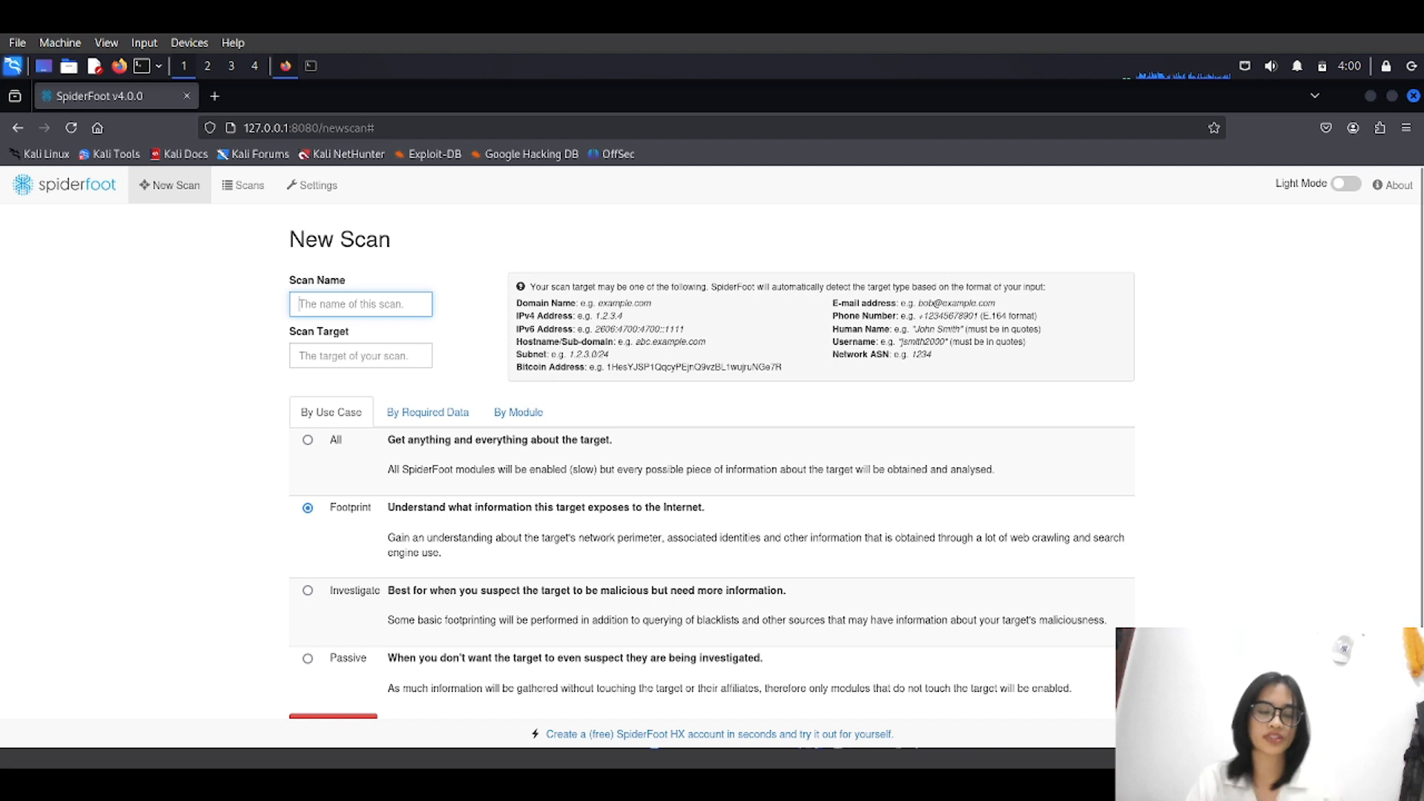
type("T")
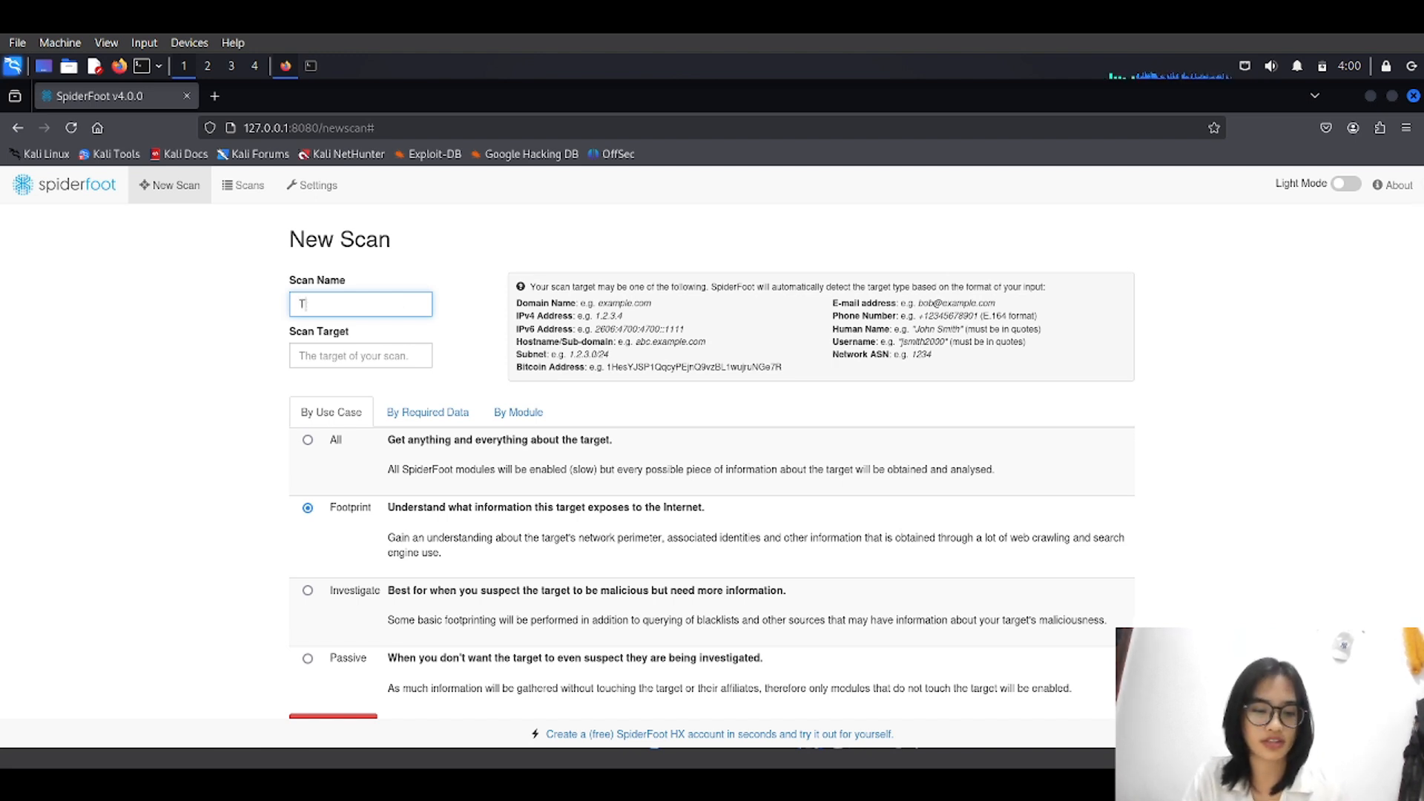
type("est")
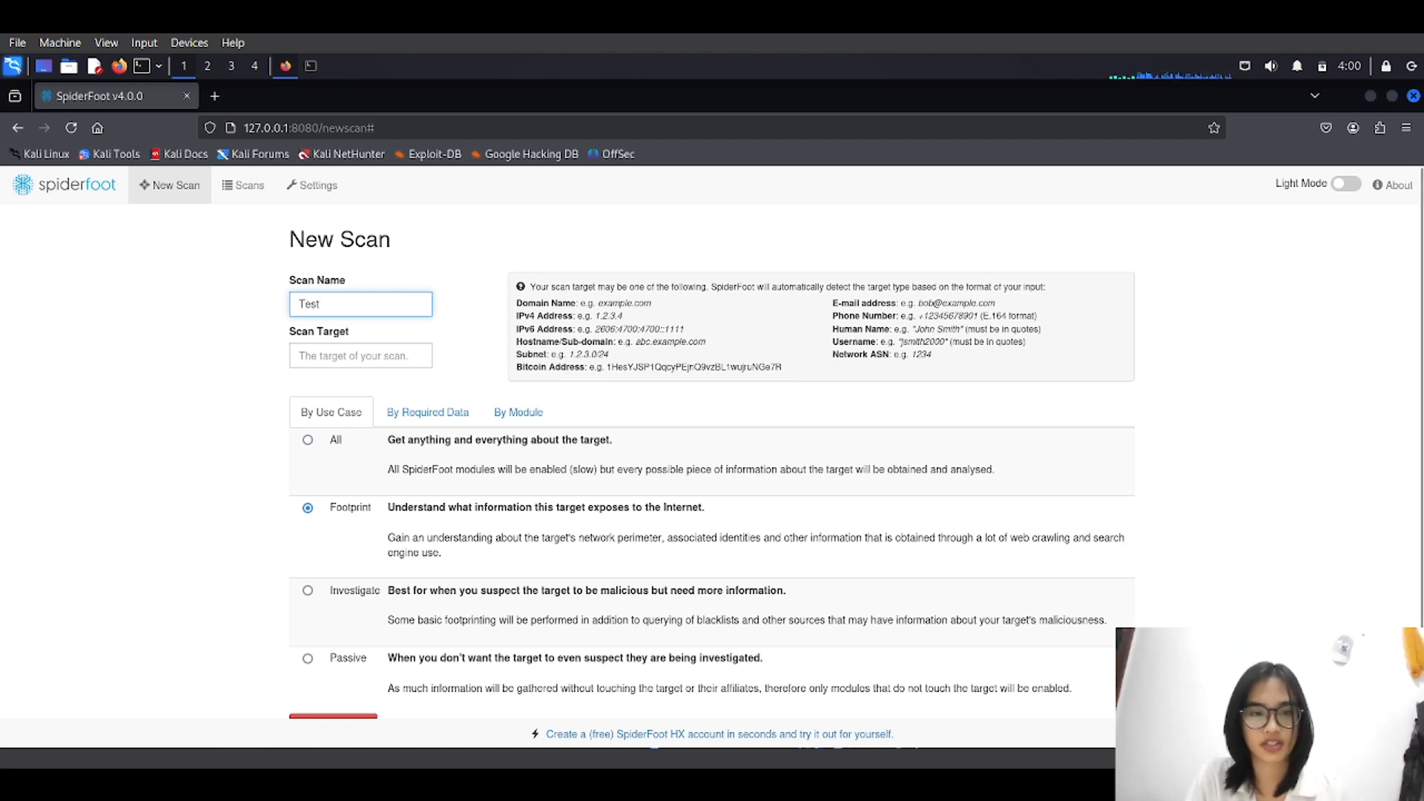
left_click(360, 356)
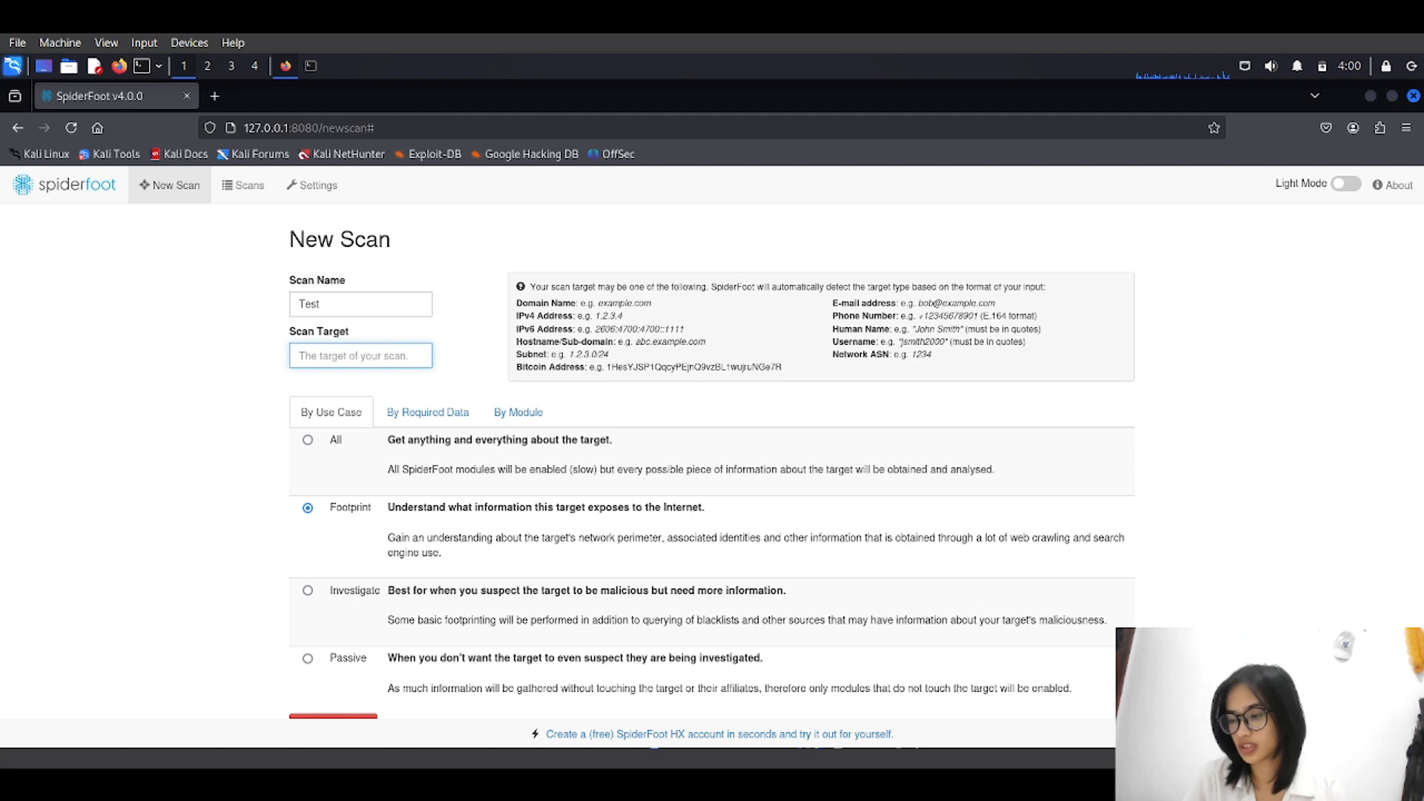
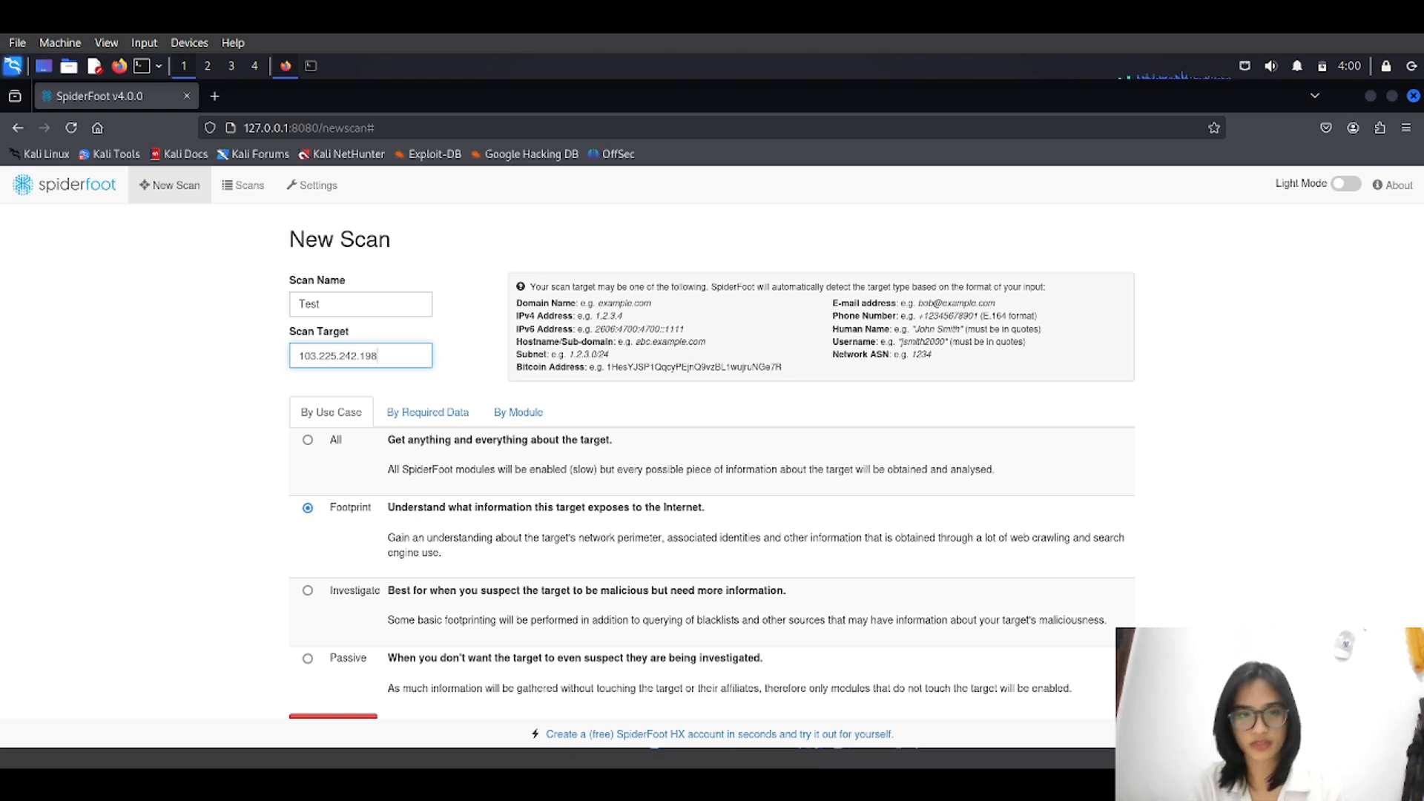
key("Tab")
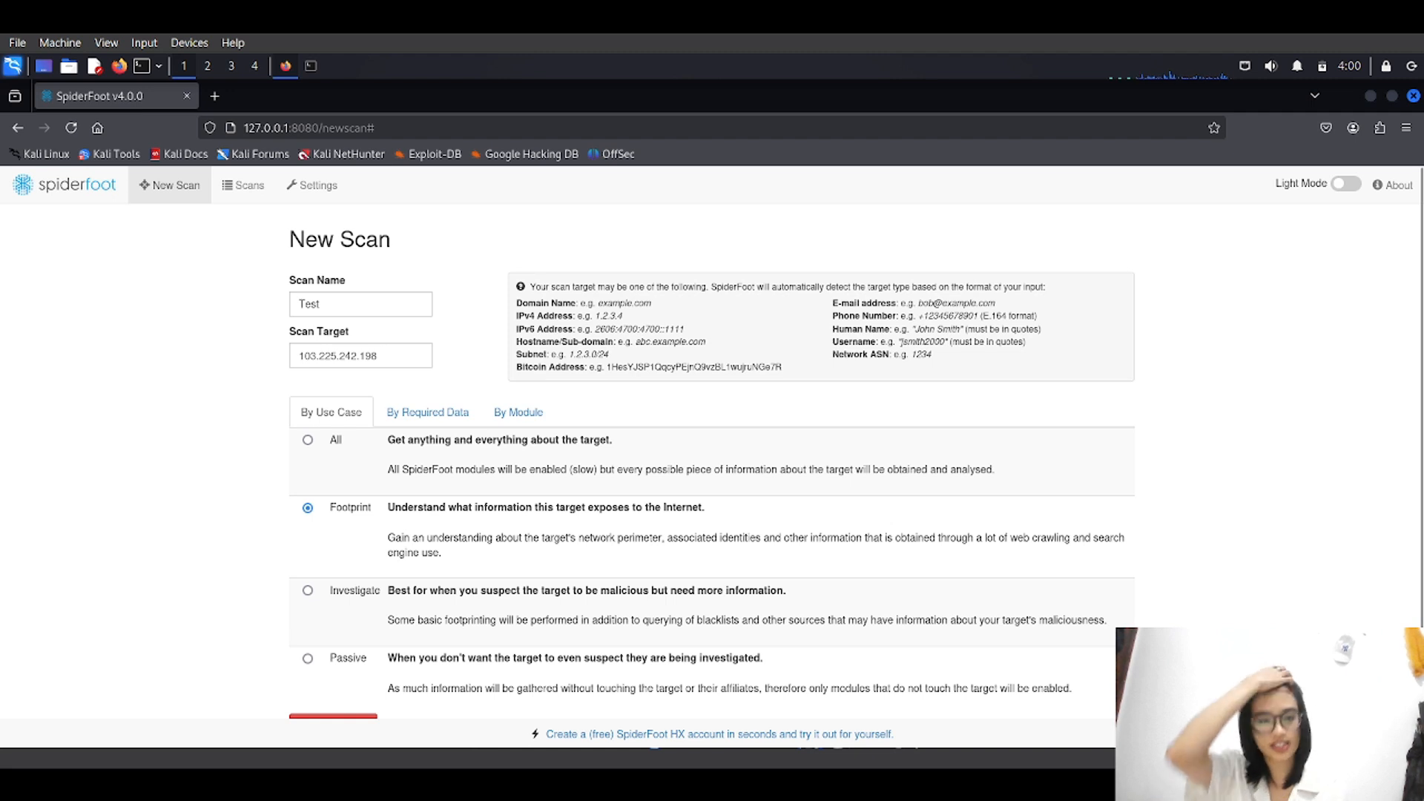
scroll(712, 470, "down", 1)
Run the scan, then view Correlations, Browse, Graph and Scan Settings before returning to Summary.
left_click(333, 699)
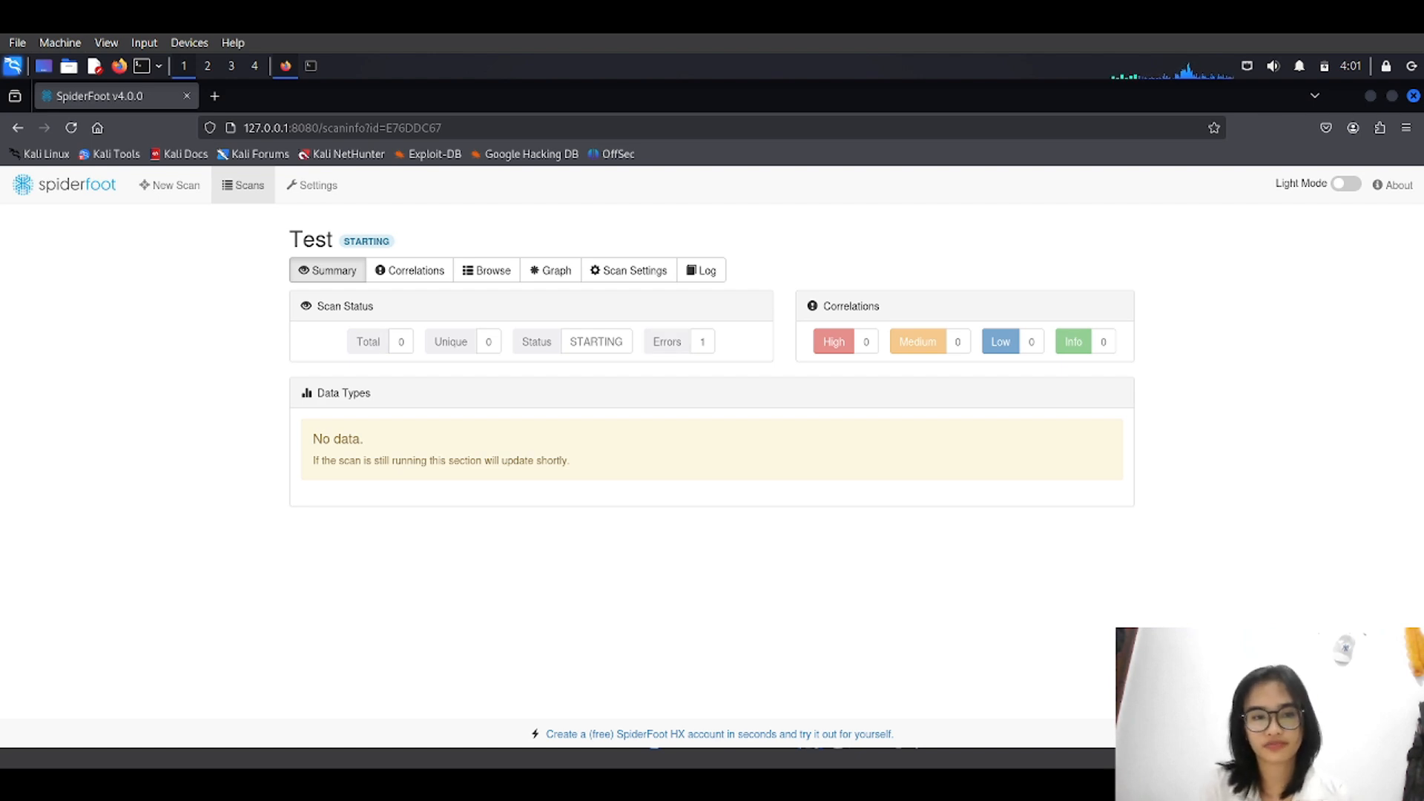
left_click(410, 270)
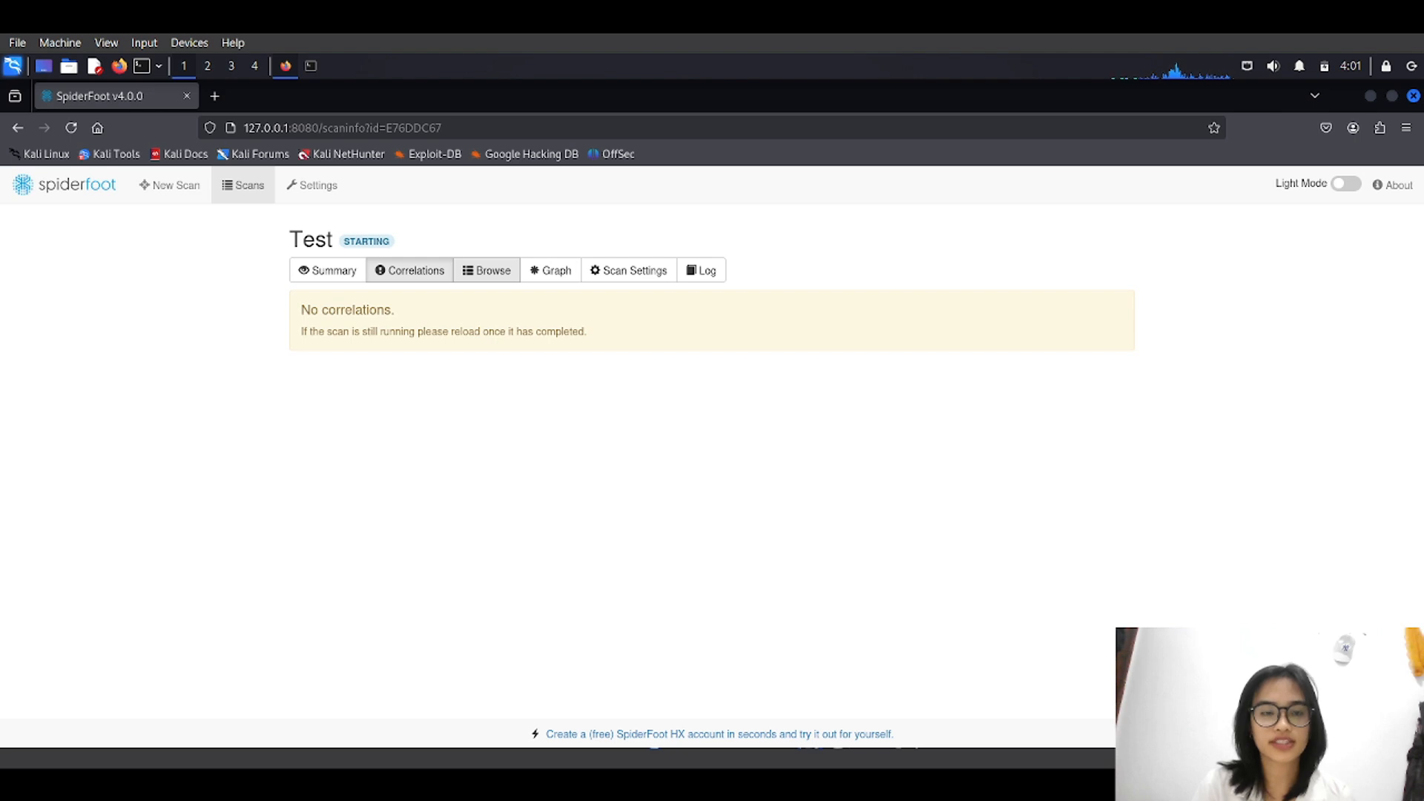
left_click(487, 270)
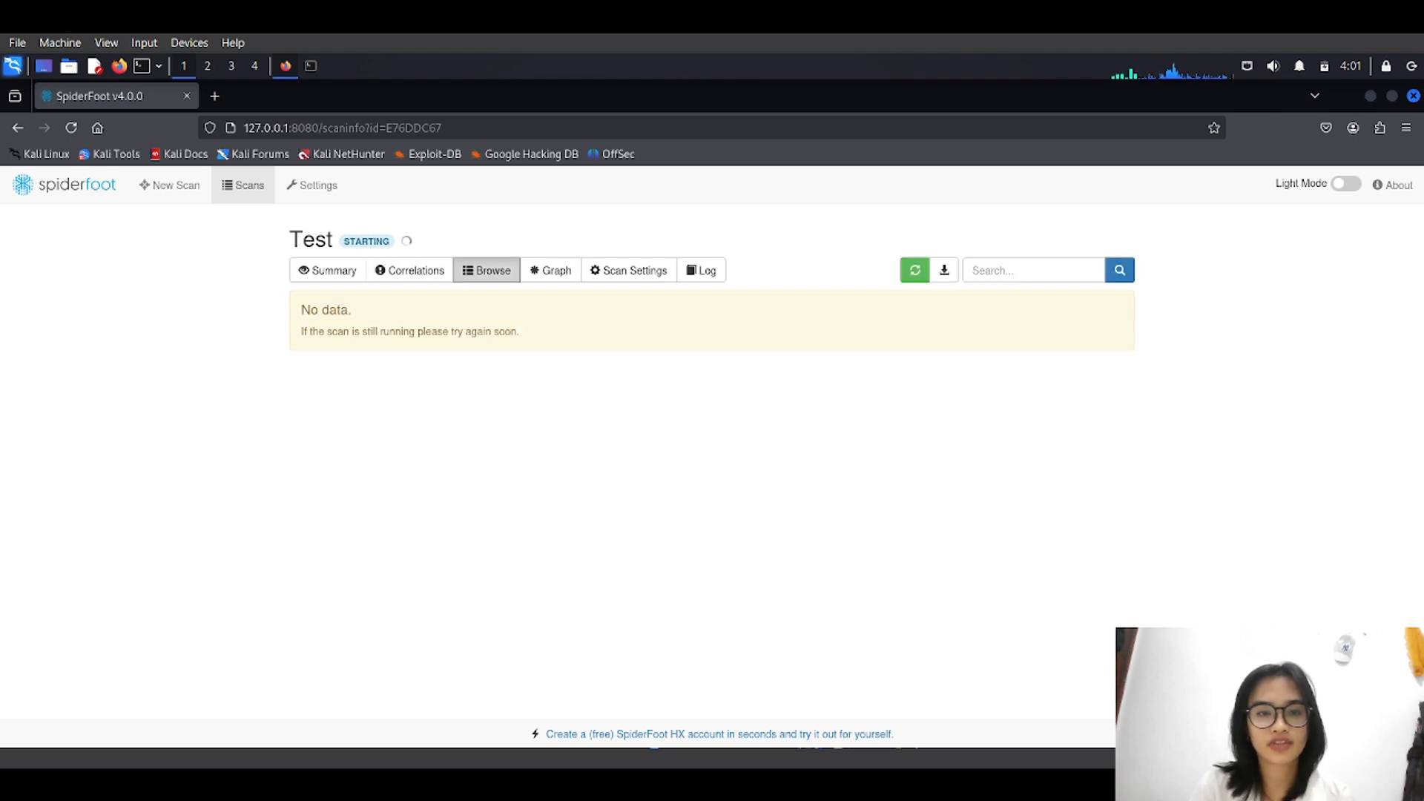
left_click(550, 270)
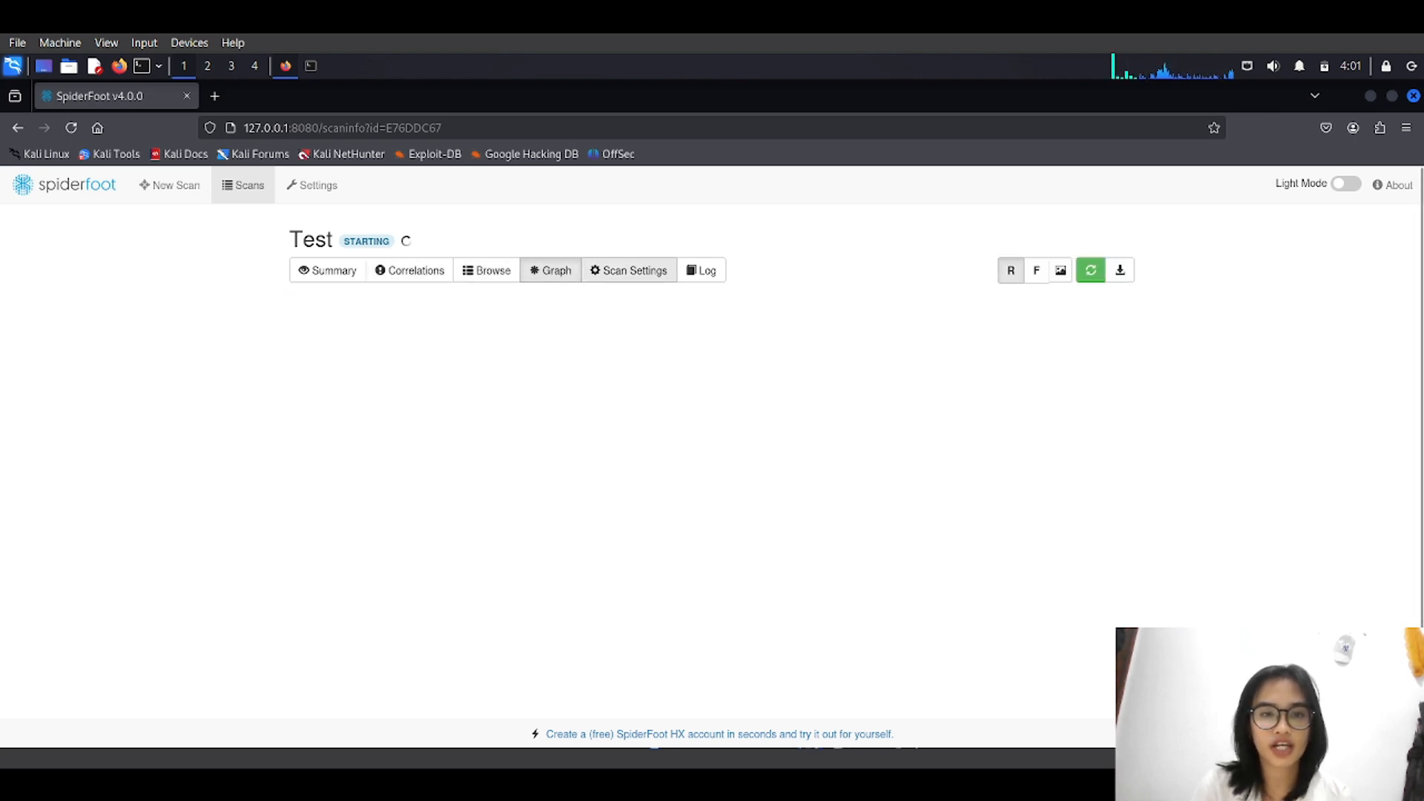
left_click(629, 270)
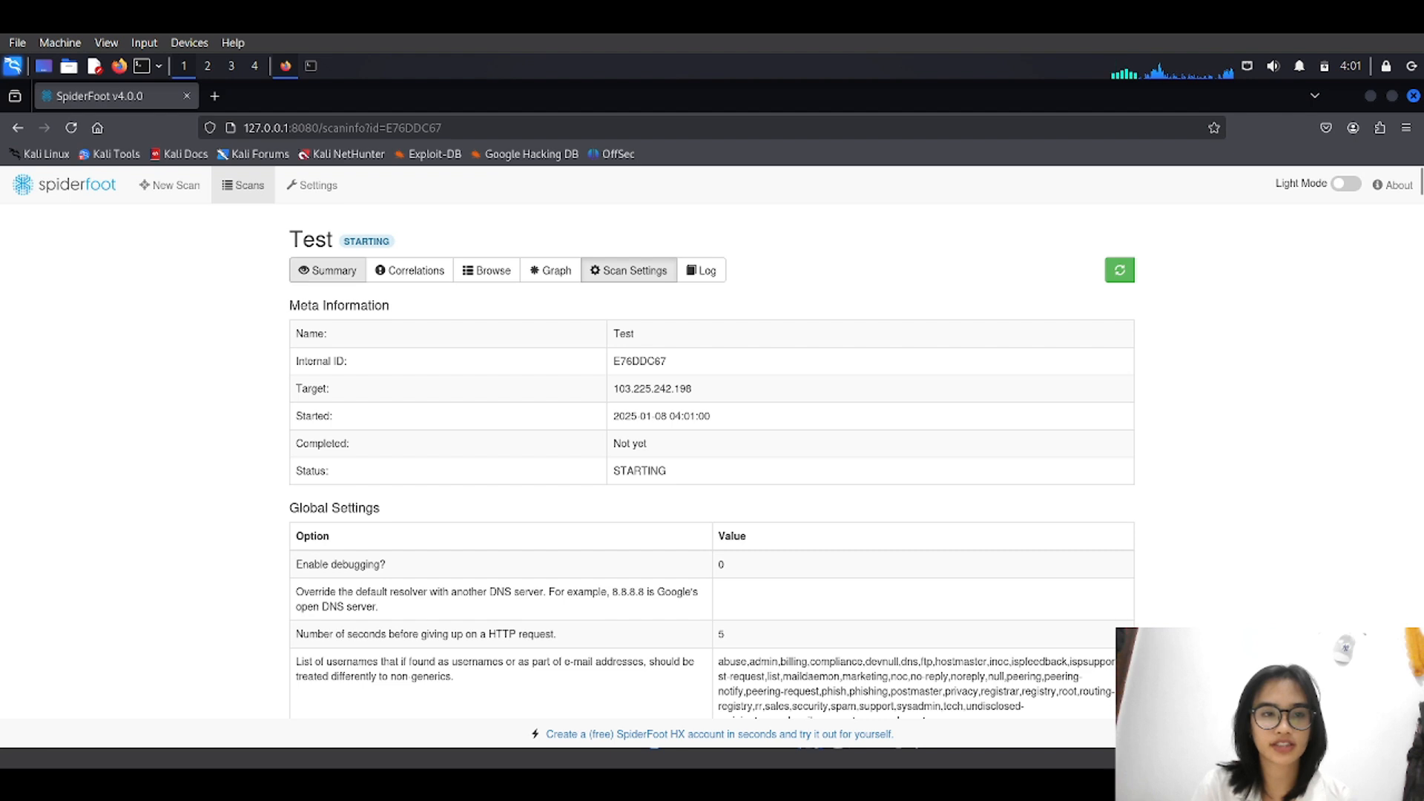
left_click(327, 270)
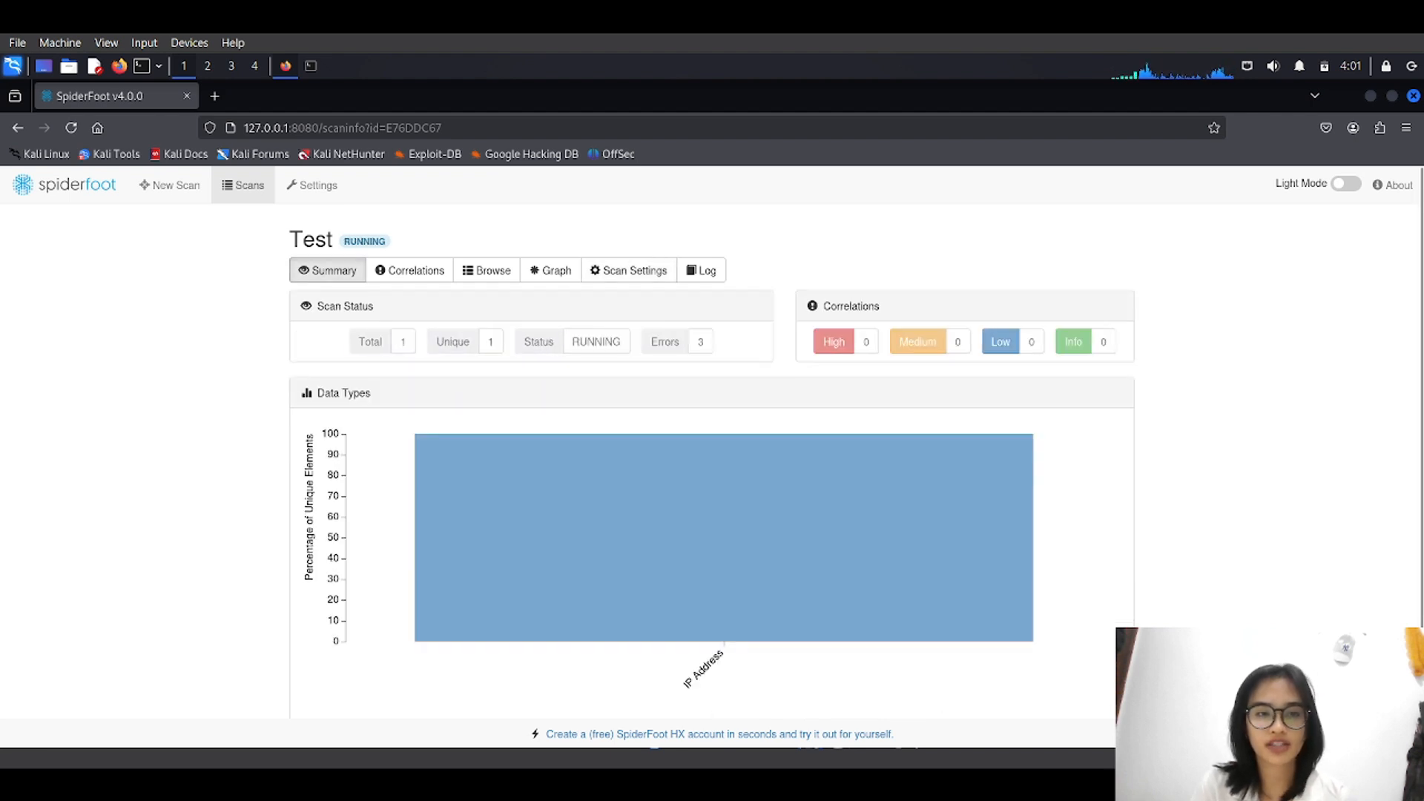
Cycle through Correlations, Summary, Browse, Graph and Scan Settings while the scan runs.
scroll(631, 471, "down", 2)
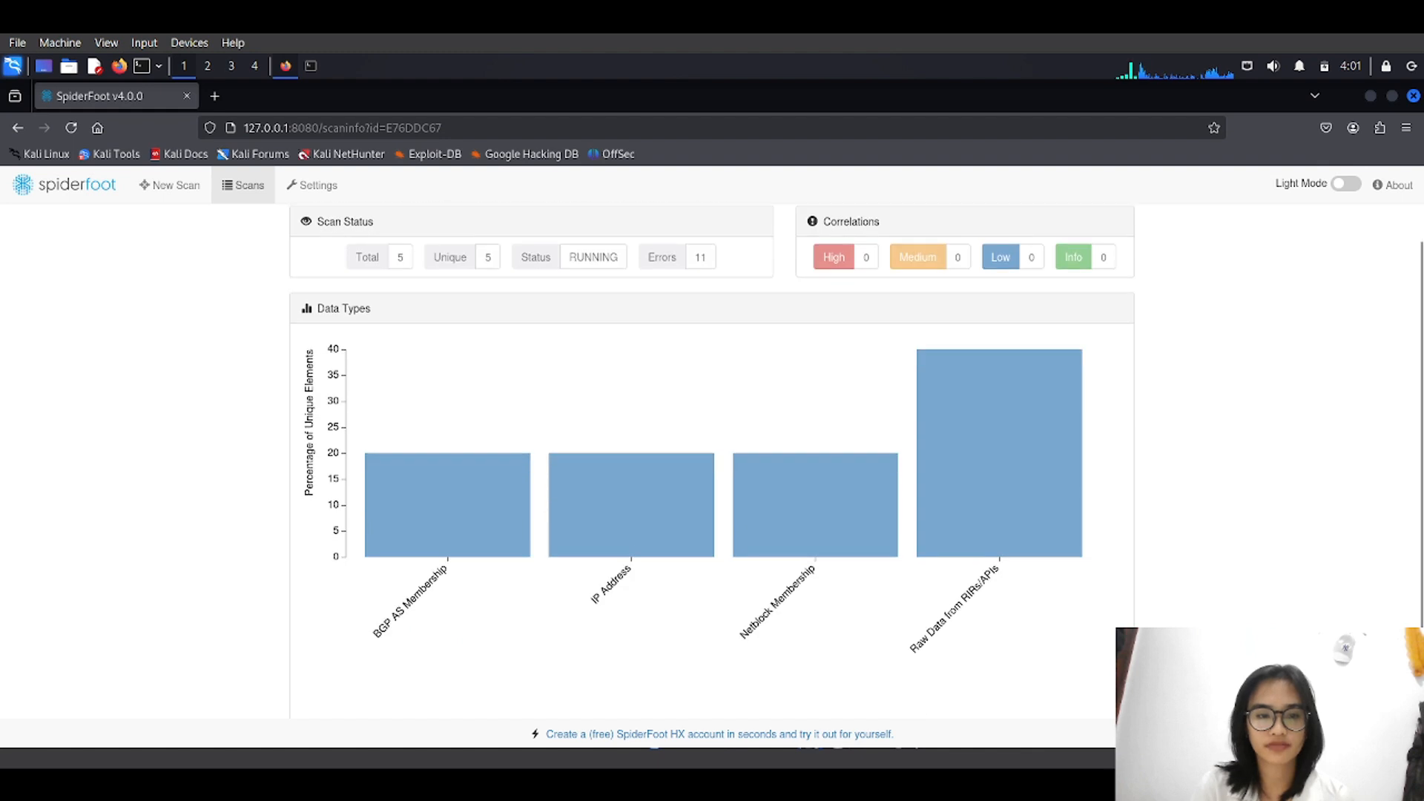
scroll(632, 471, "up", 1)
scroll(712, 445, "up", 1)
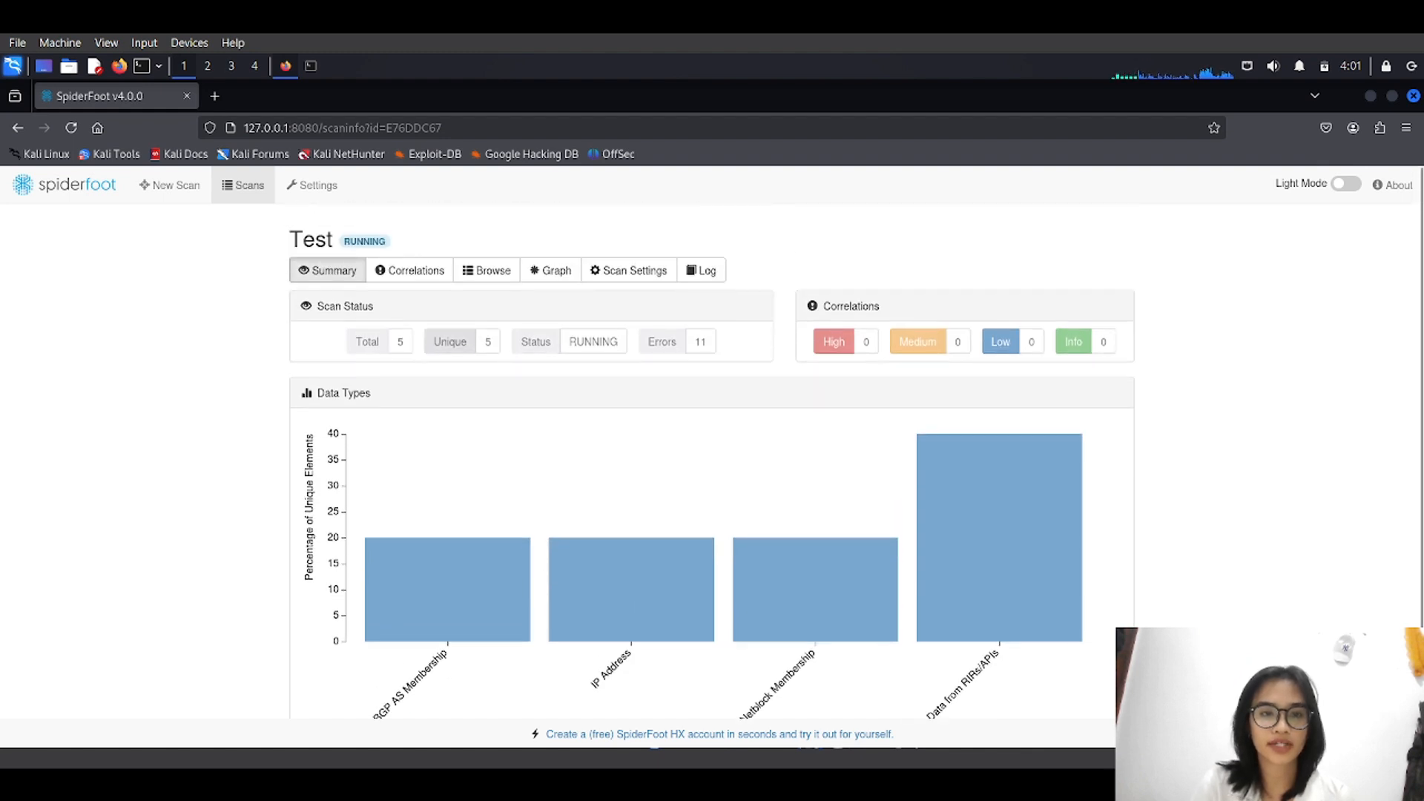
left_click(409, 270)
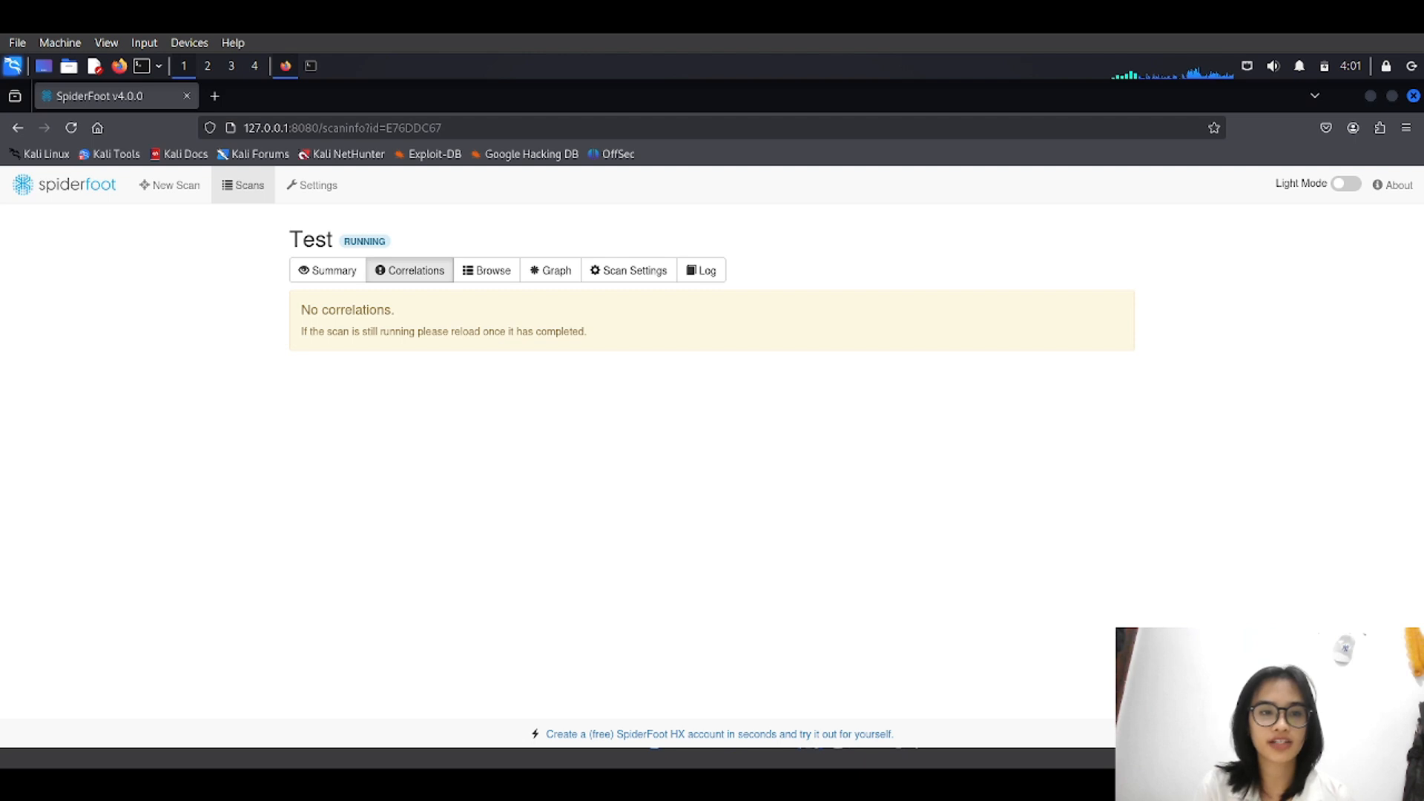
left_click(327, 270)
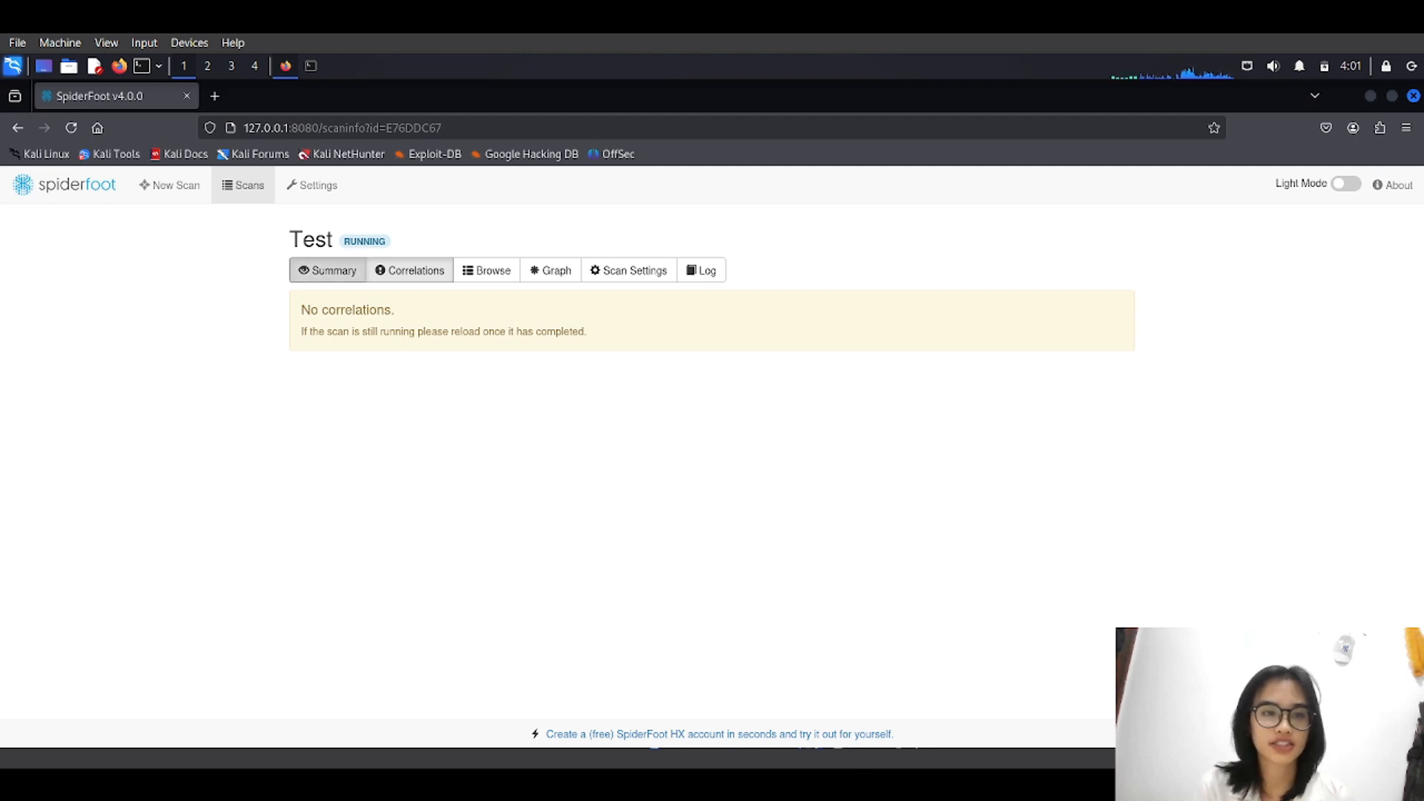
left_click(486, 270)
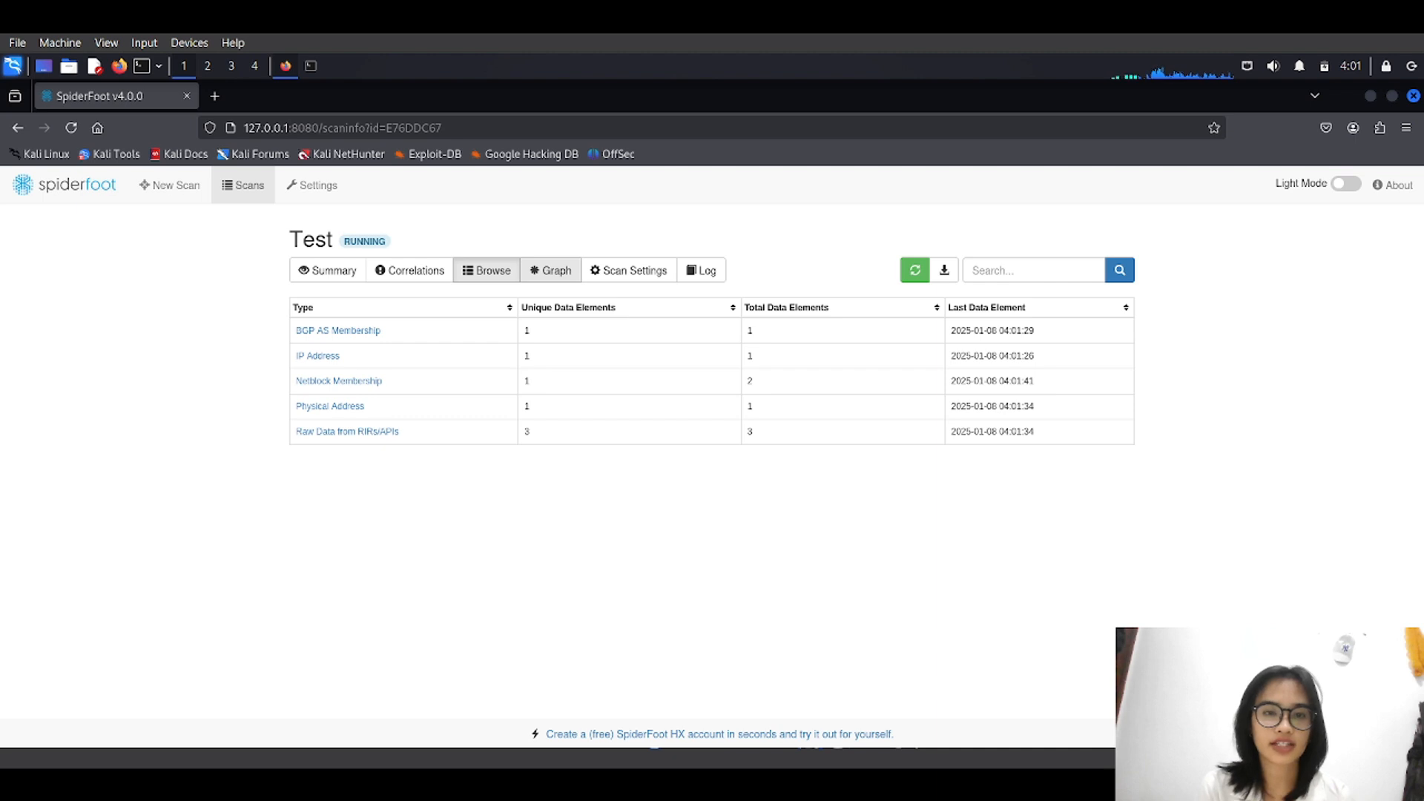
left_click(551, 270)
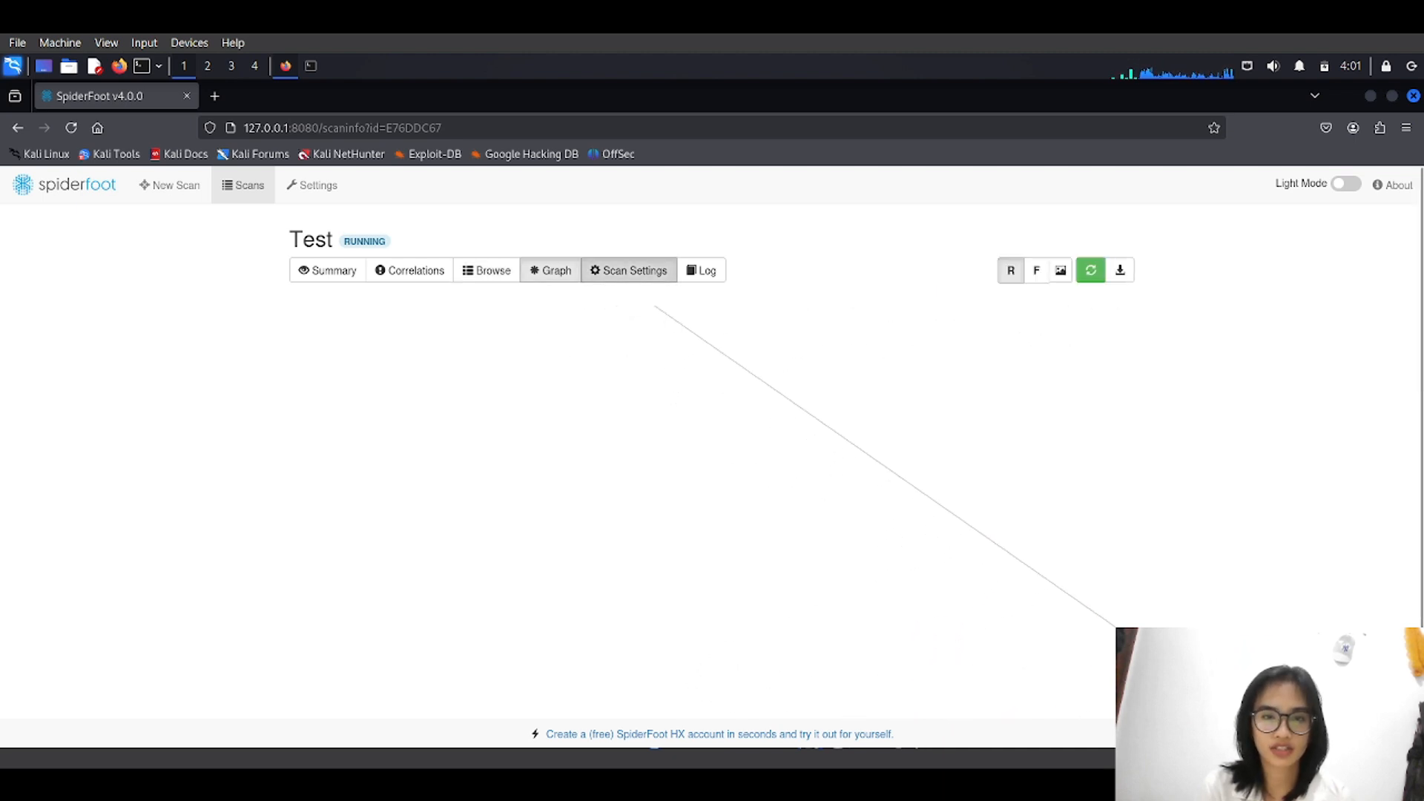
left_click(629, 270)
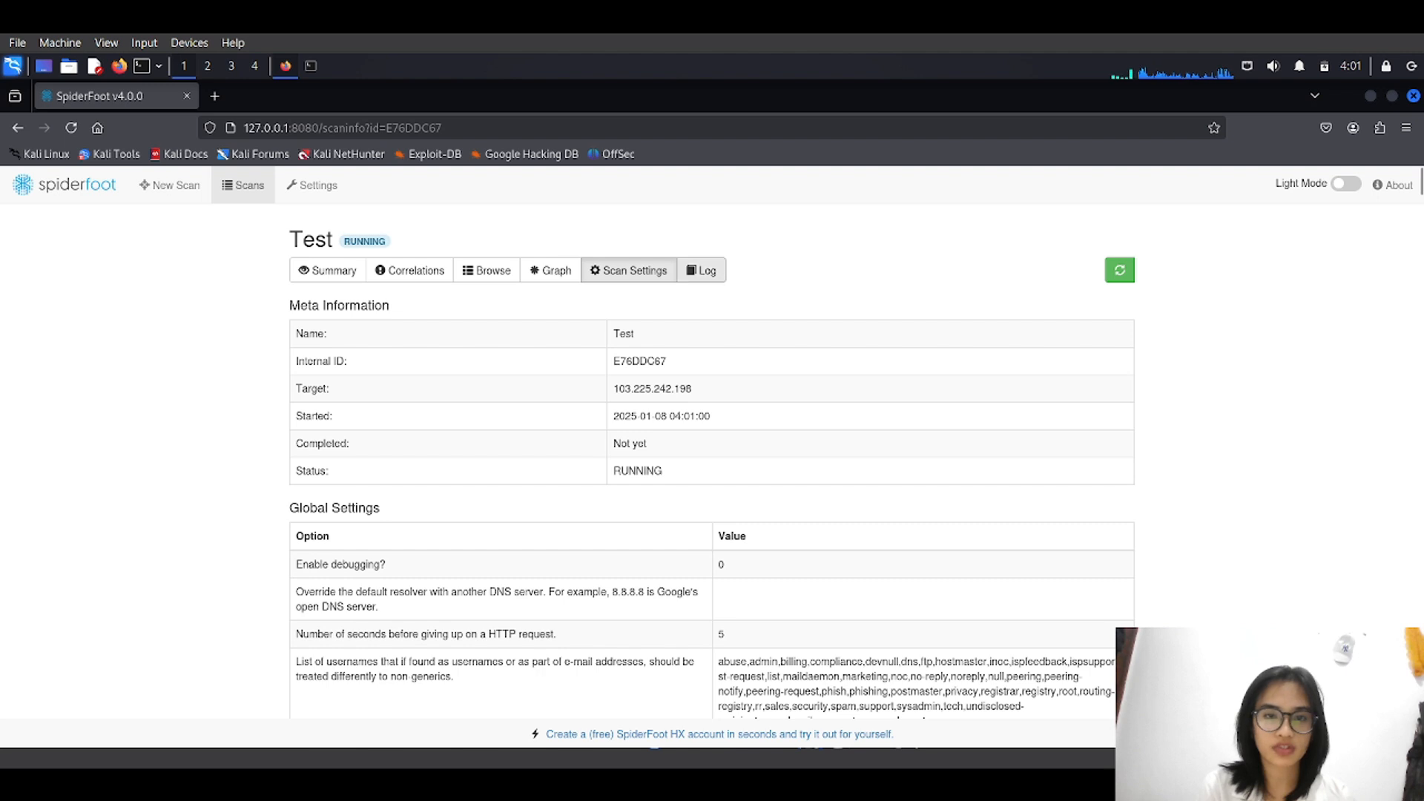
left_click(327, 270)
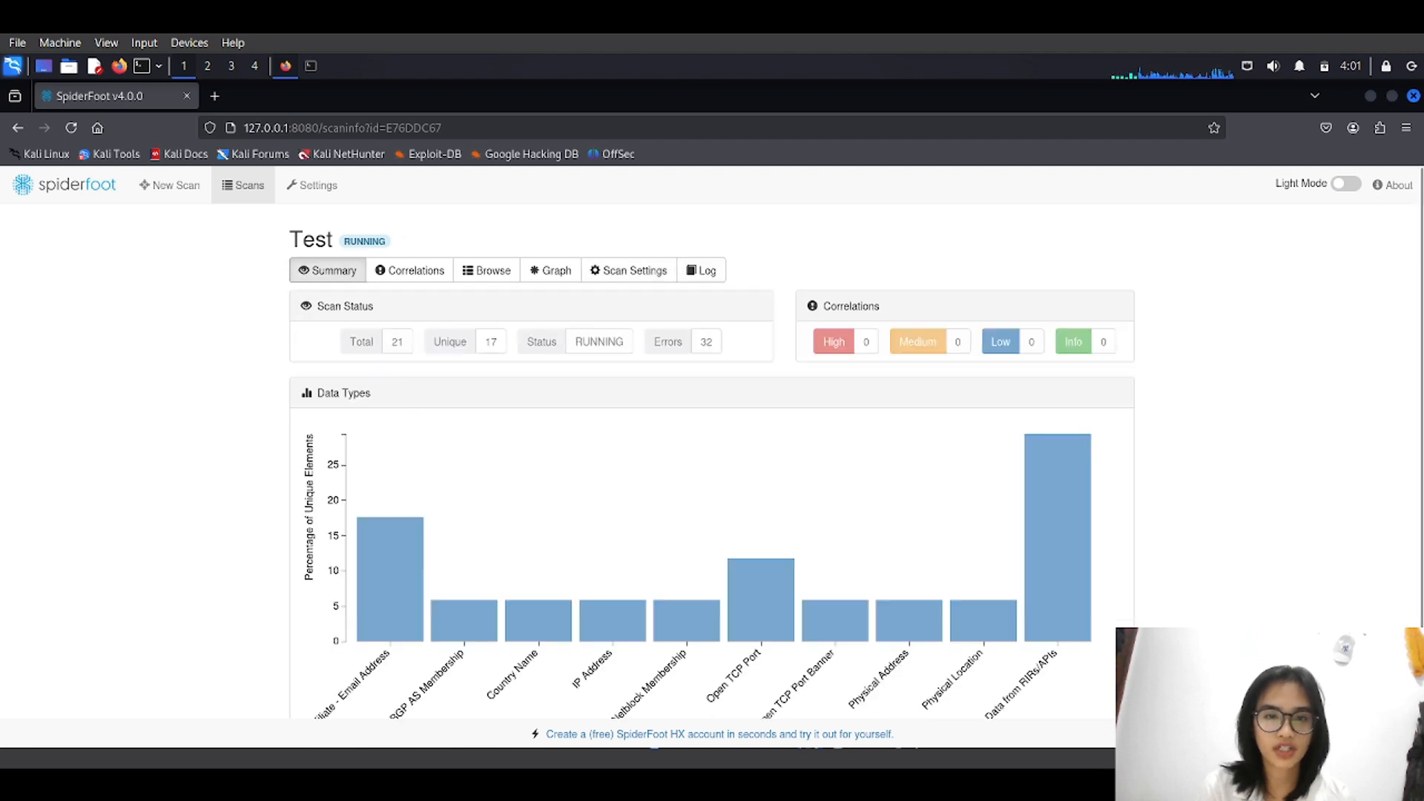
Watch the summary chart until the scan finishes, then open the Browse data-type list.
scroll(712, 460, "down", 2)
scroll(712, 459, "up", 2)
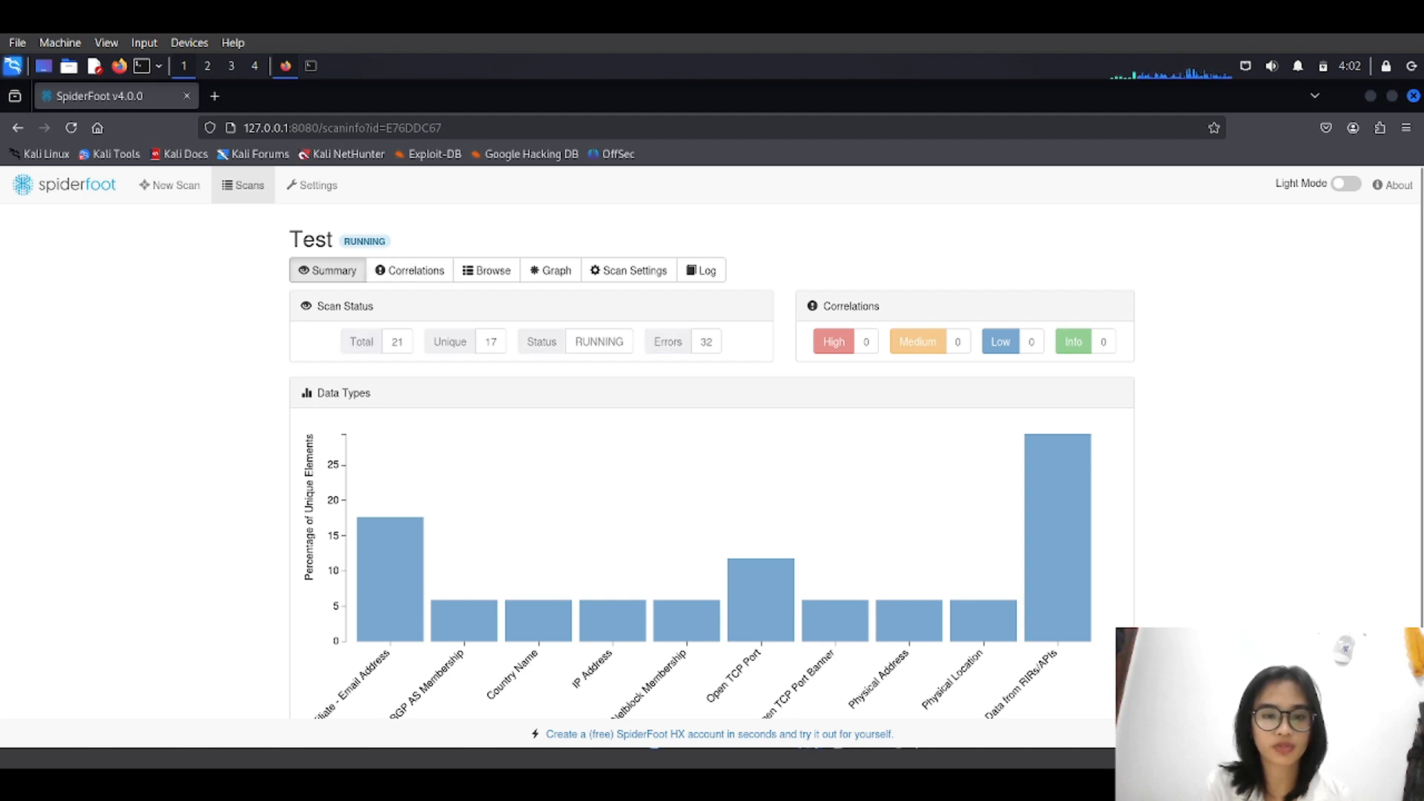
scroll(410, 512, "down", 2)
scroll(410, 511, "up", 2)
mouse_move(372, 602)
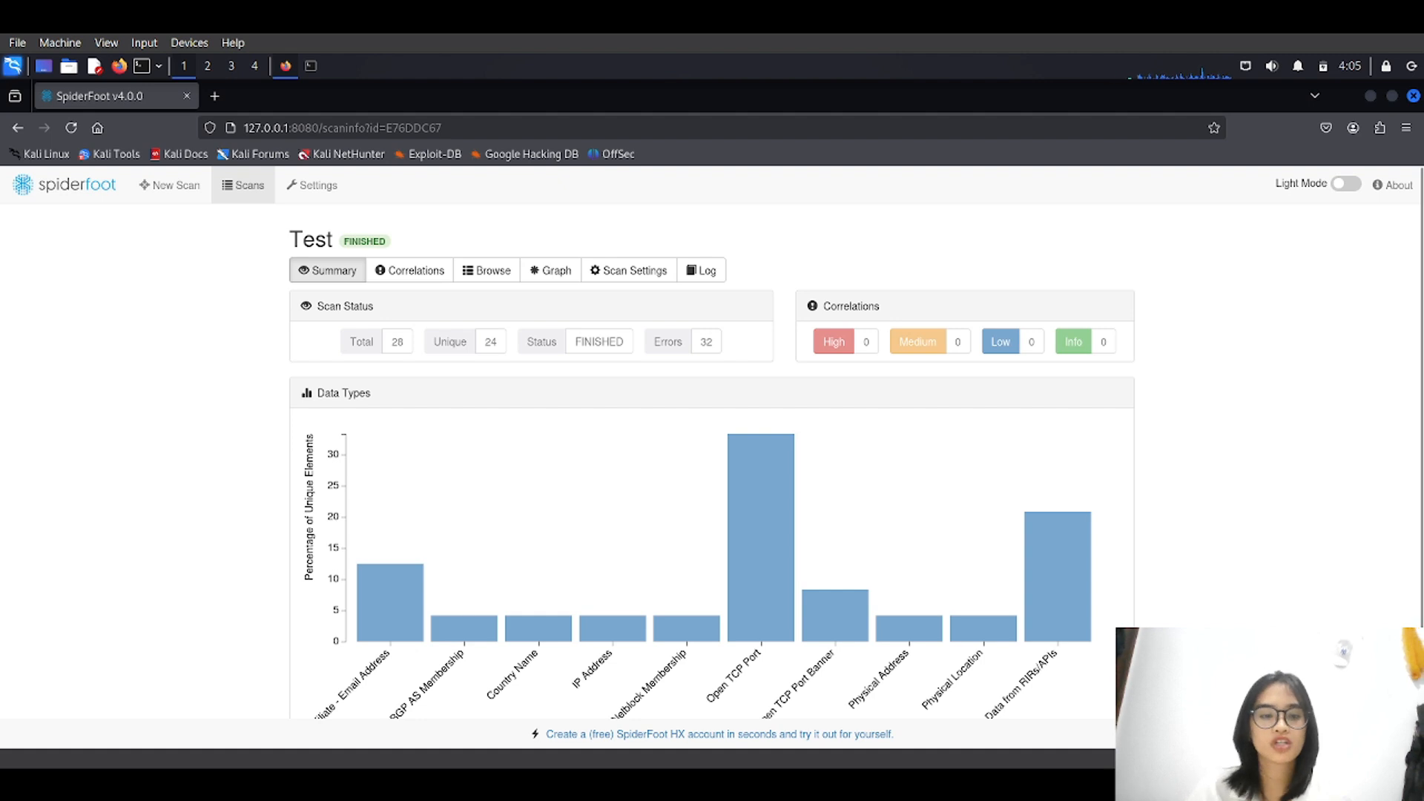
scroll(708, 442, "down", 2)
scroll(708, 443, "up", 2)
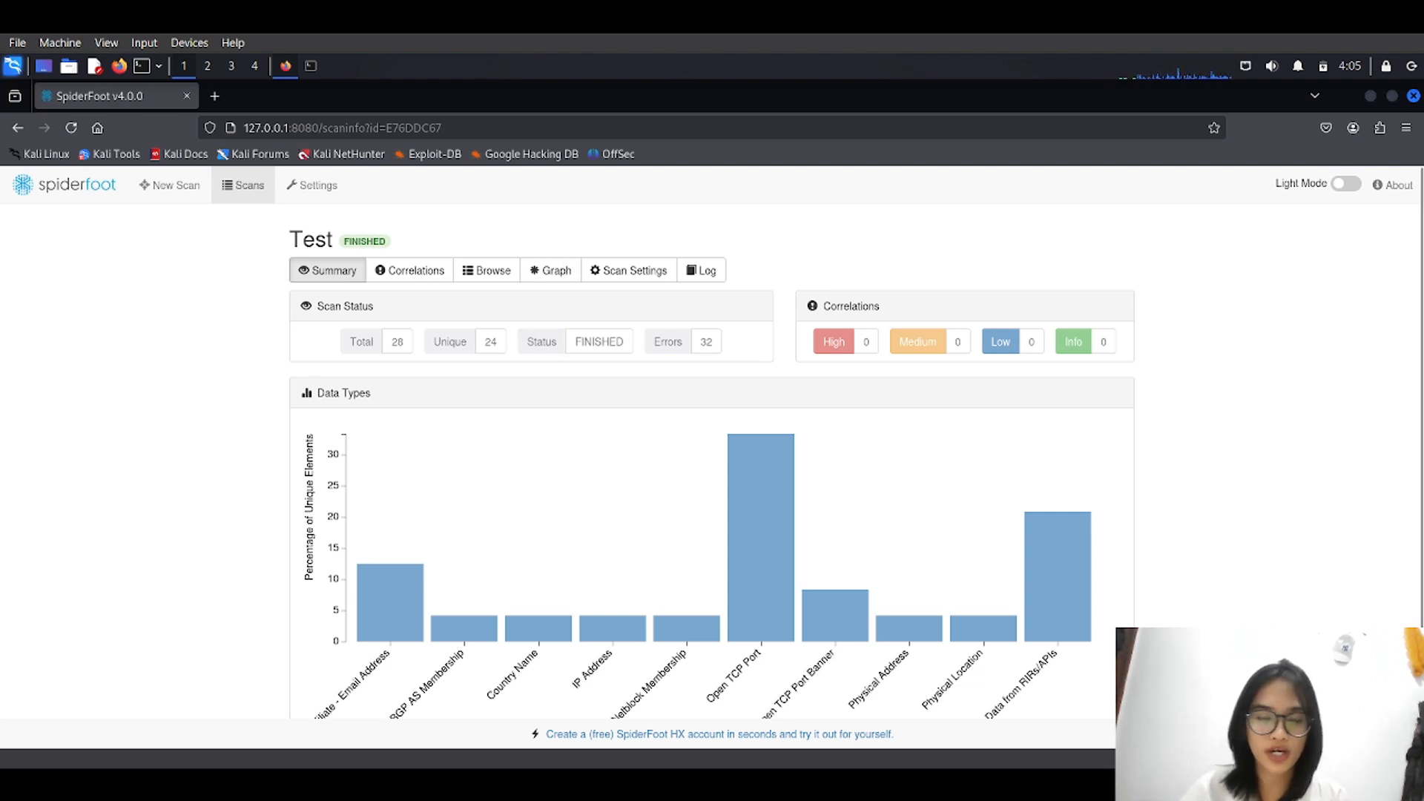
scroll(712, 460, "down", 2)
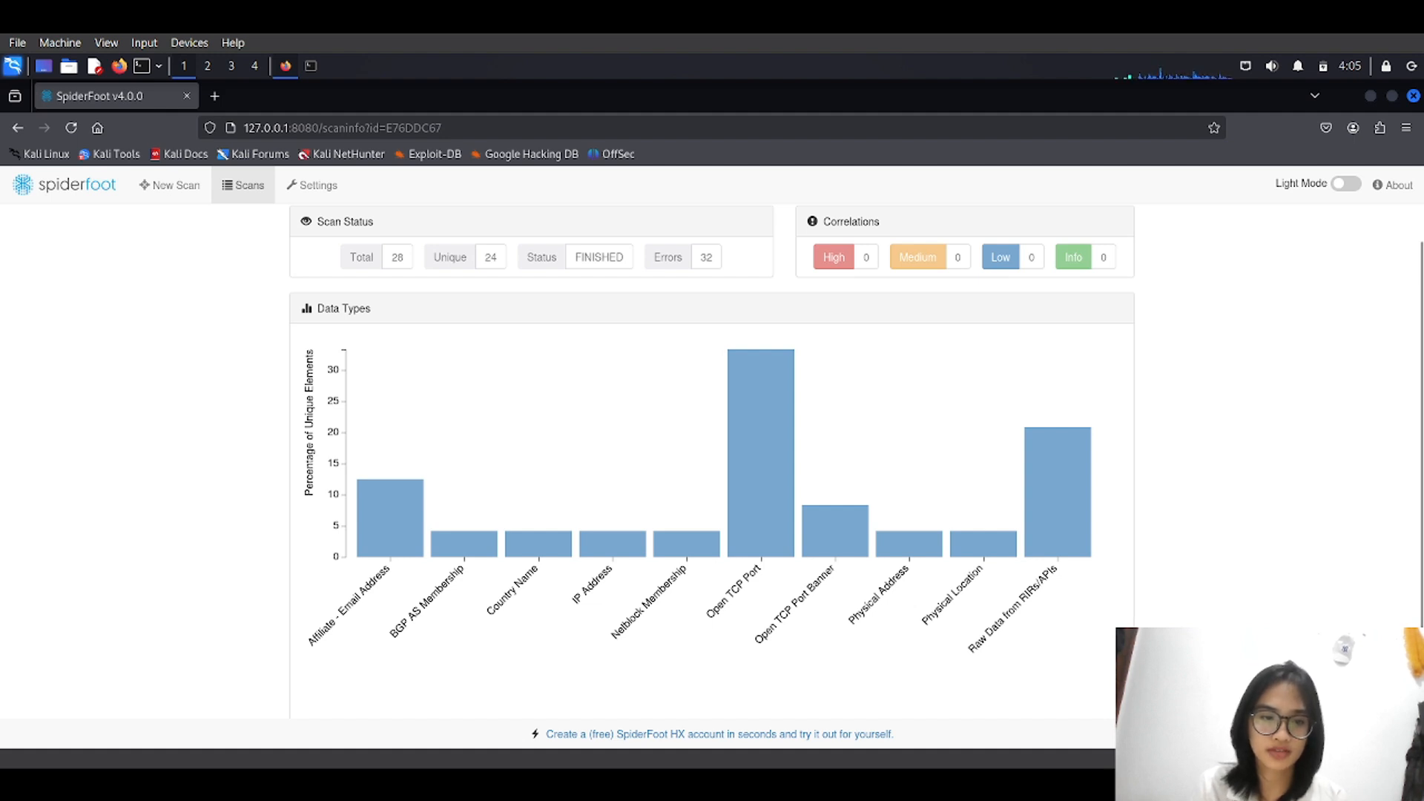
scroll(712, 460, "up", 2)
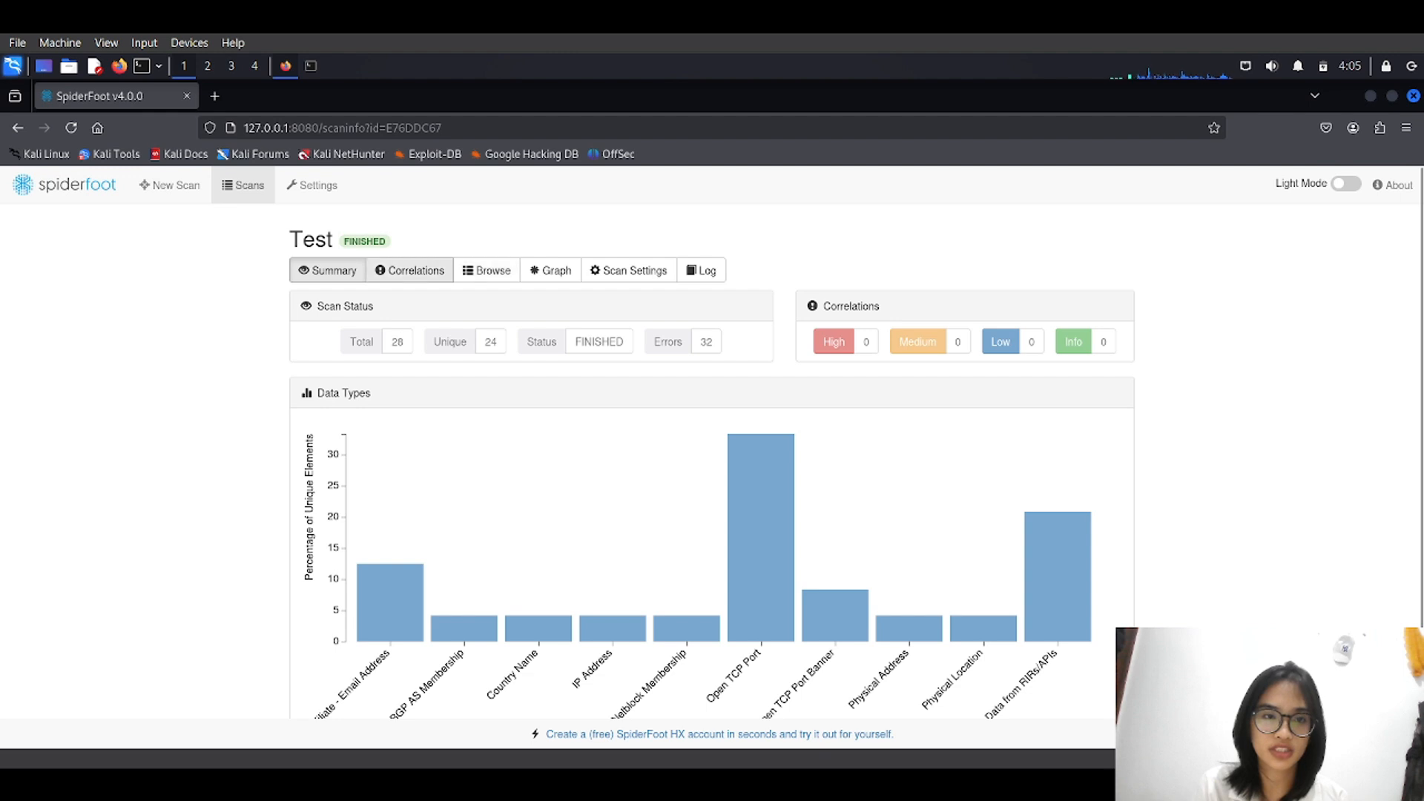
left_click(410, 270)
left_click(487, 270)
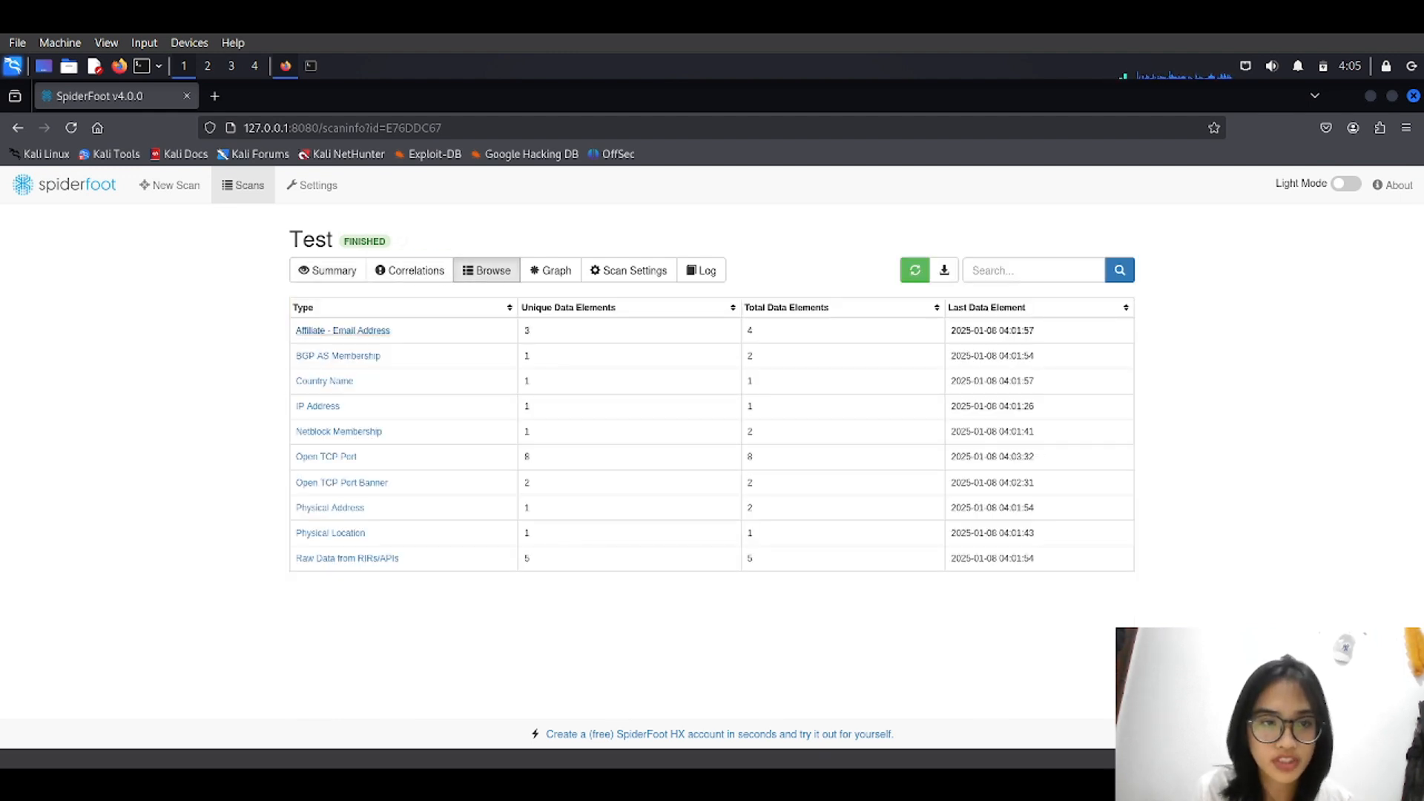
Open the Browse list and review the Affiliate - Email Address results.
left_click(327, 270)
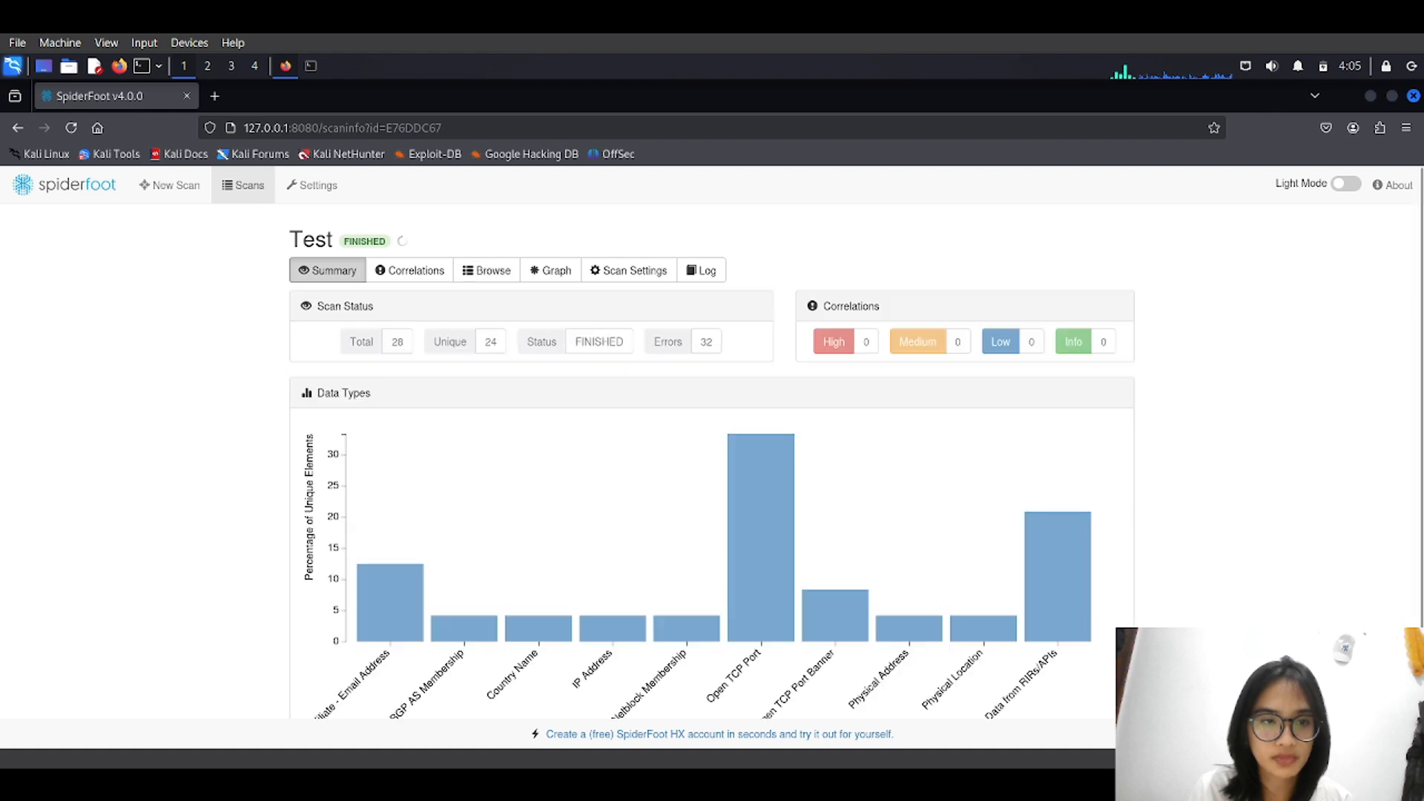
left_click(487, 270)
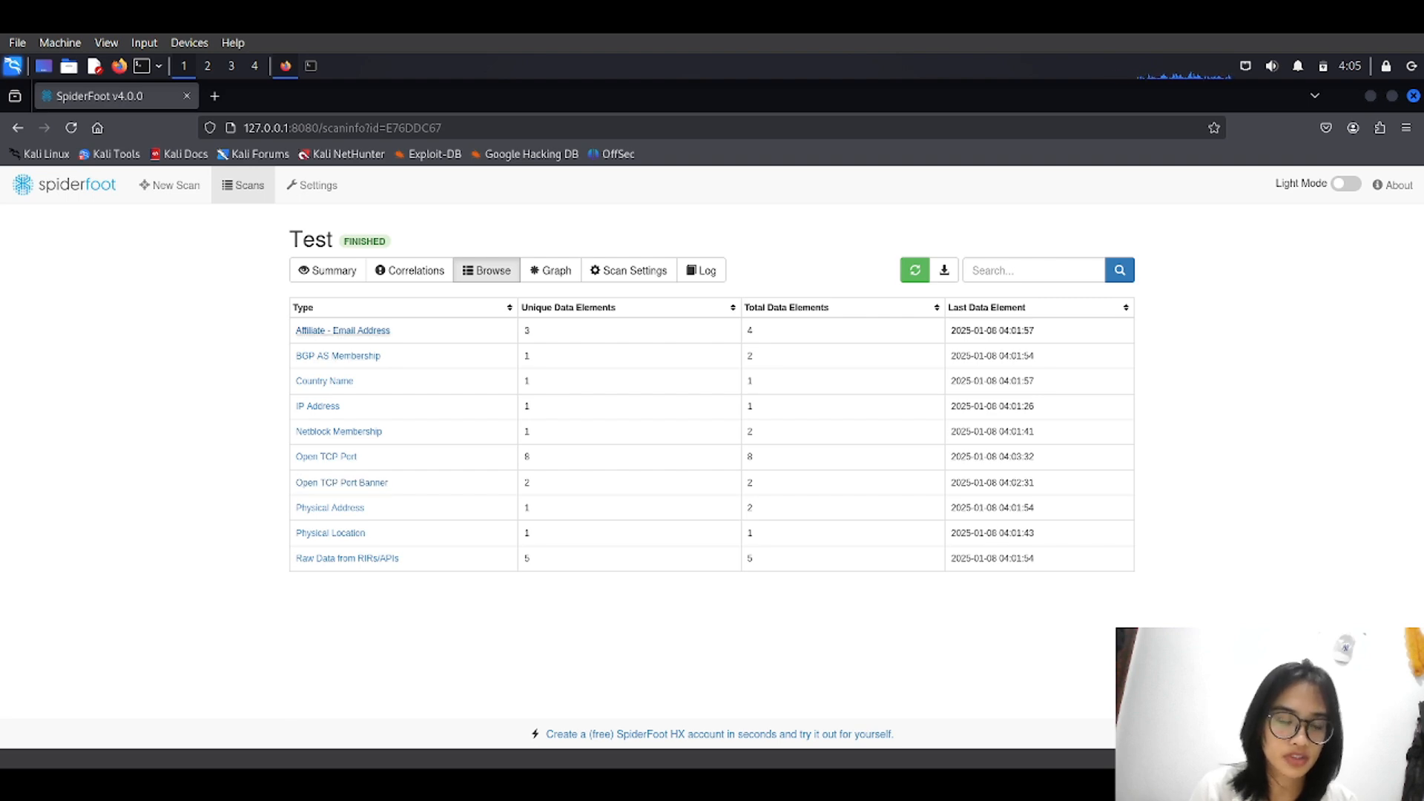
left_click(343, 330)
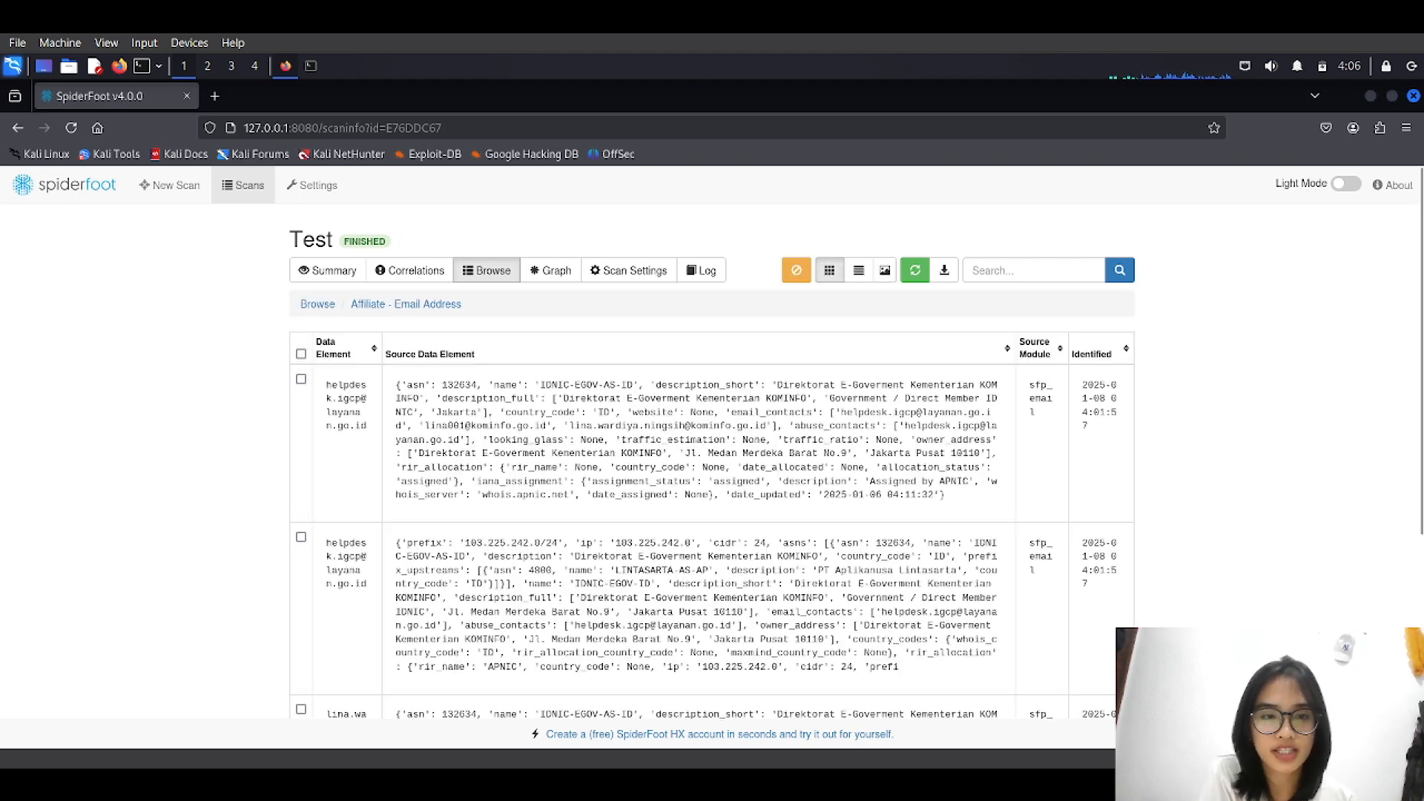
scroll(712, 460, "down", 2)
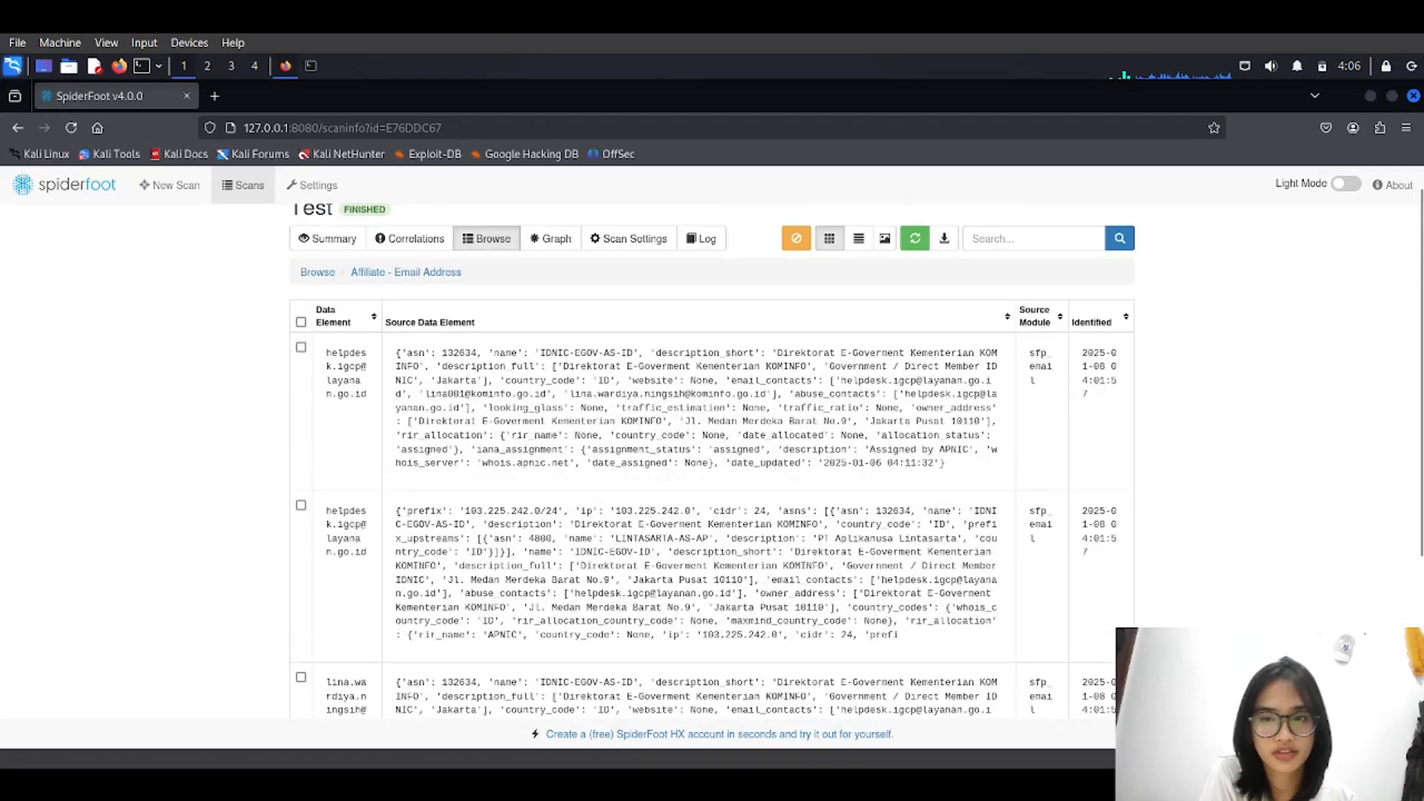
scroll(712, 459, "down", 3)
scroll(712, 460, "up", 4)
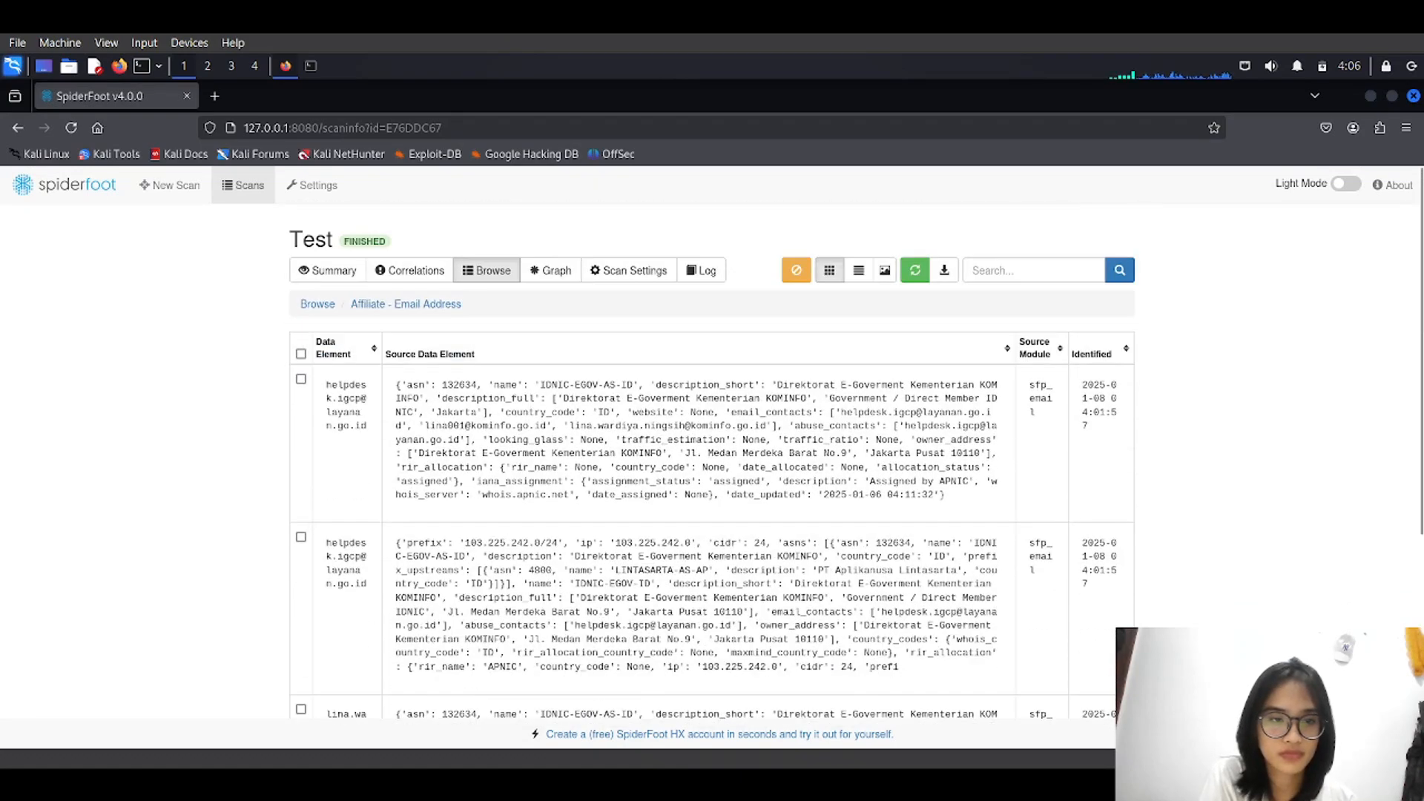
scroll(712, 460, "down", 2)
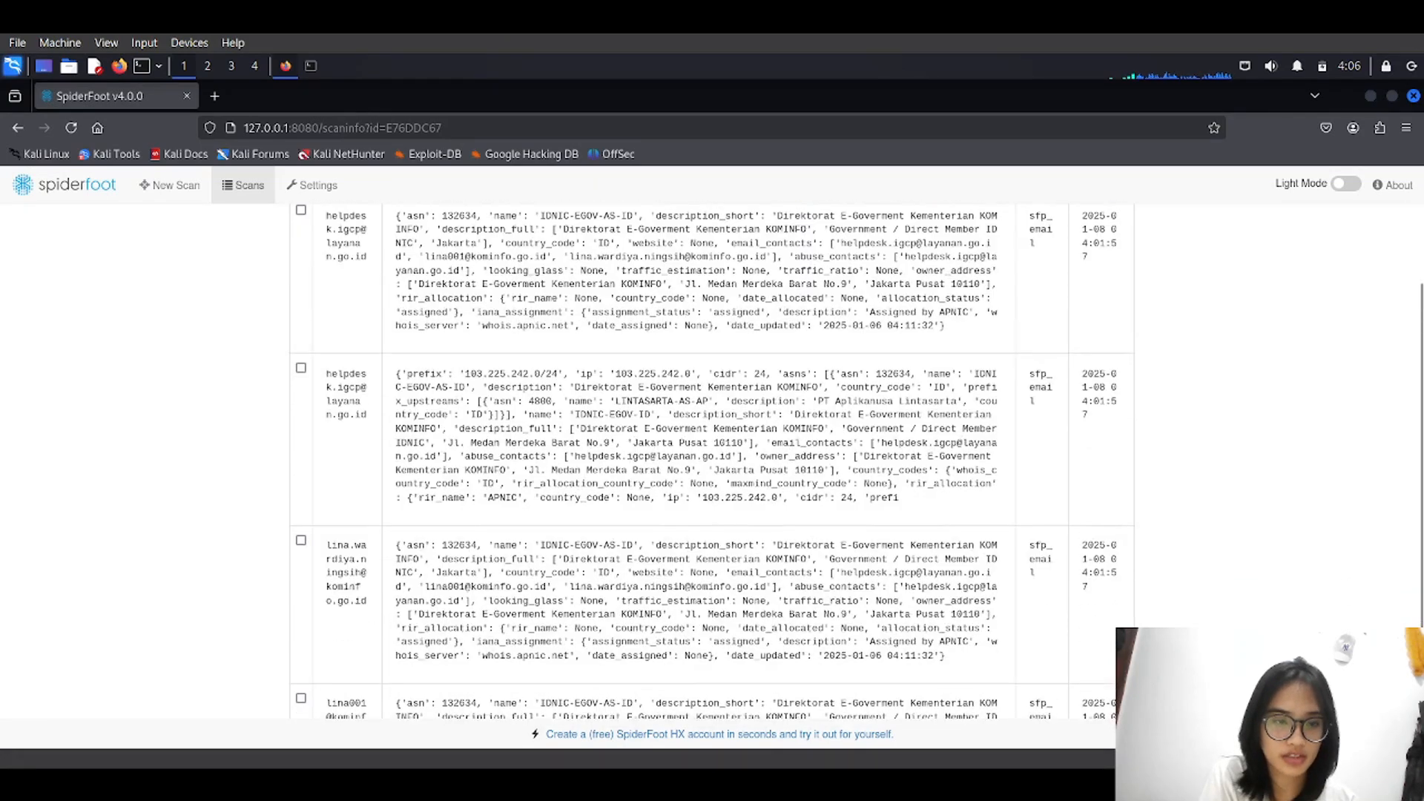
scroll(712, 460, "up", 2)
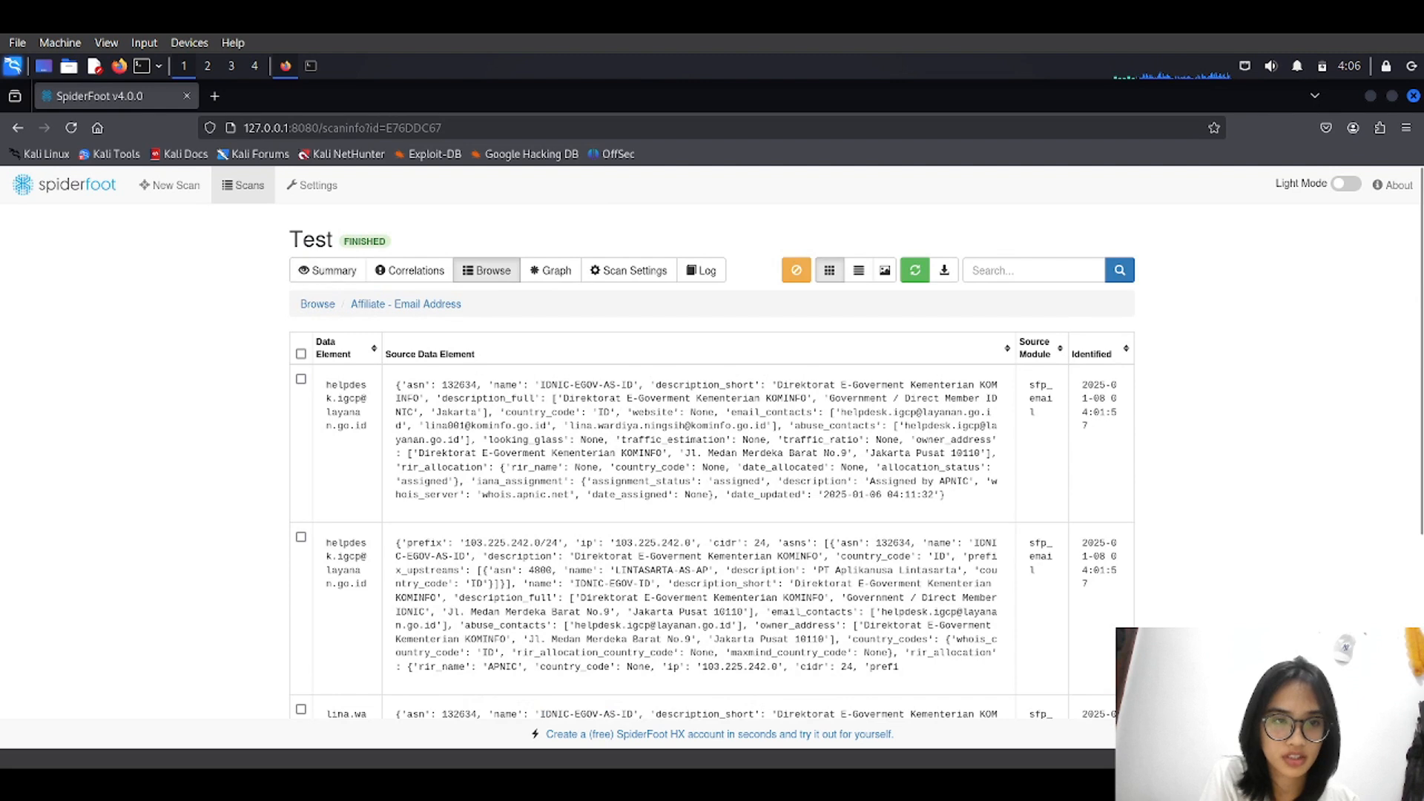
left_click(317, 303)
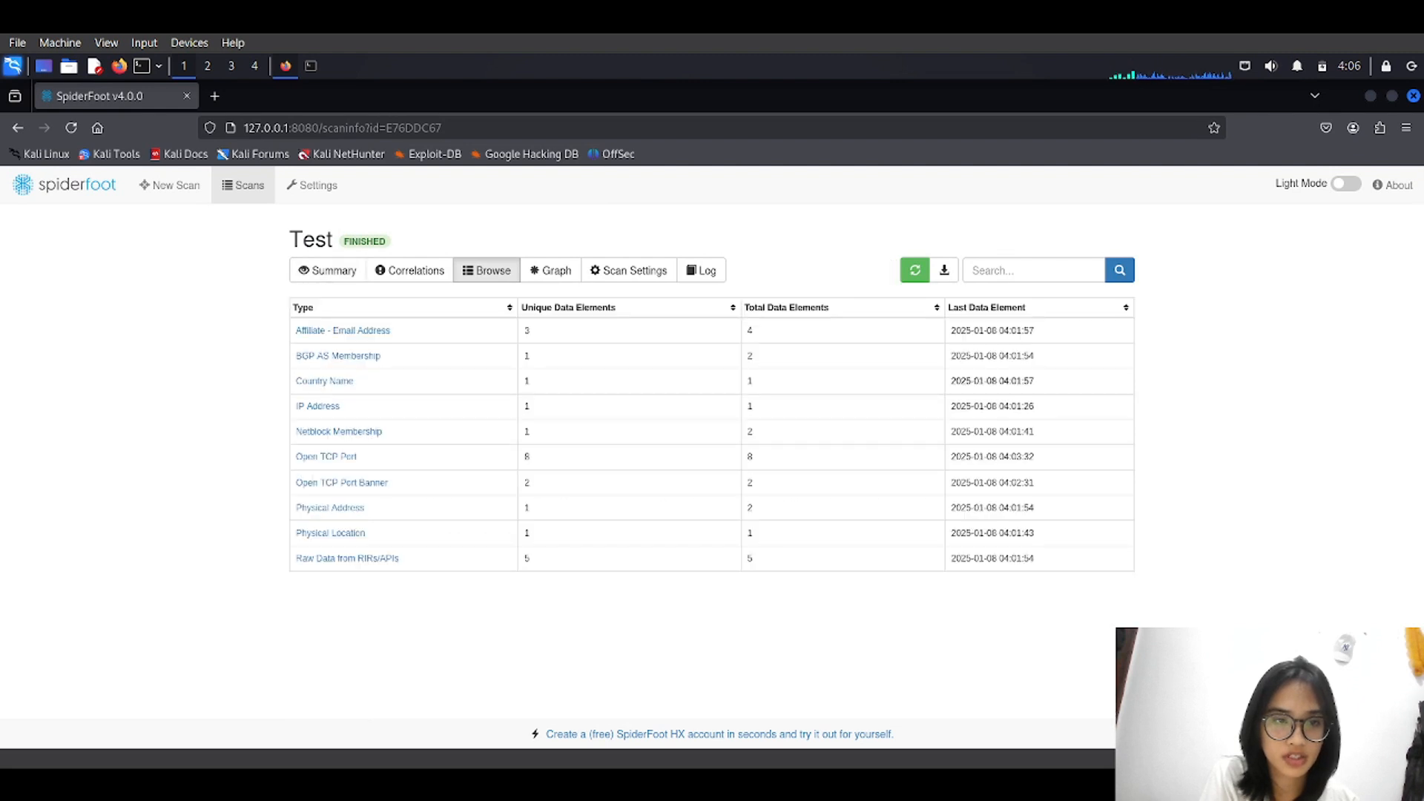
Inspect the IP Address and Physical Address elements, returning to the full list.
left_click(318, 406)
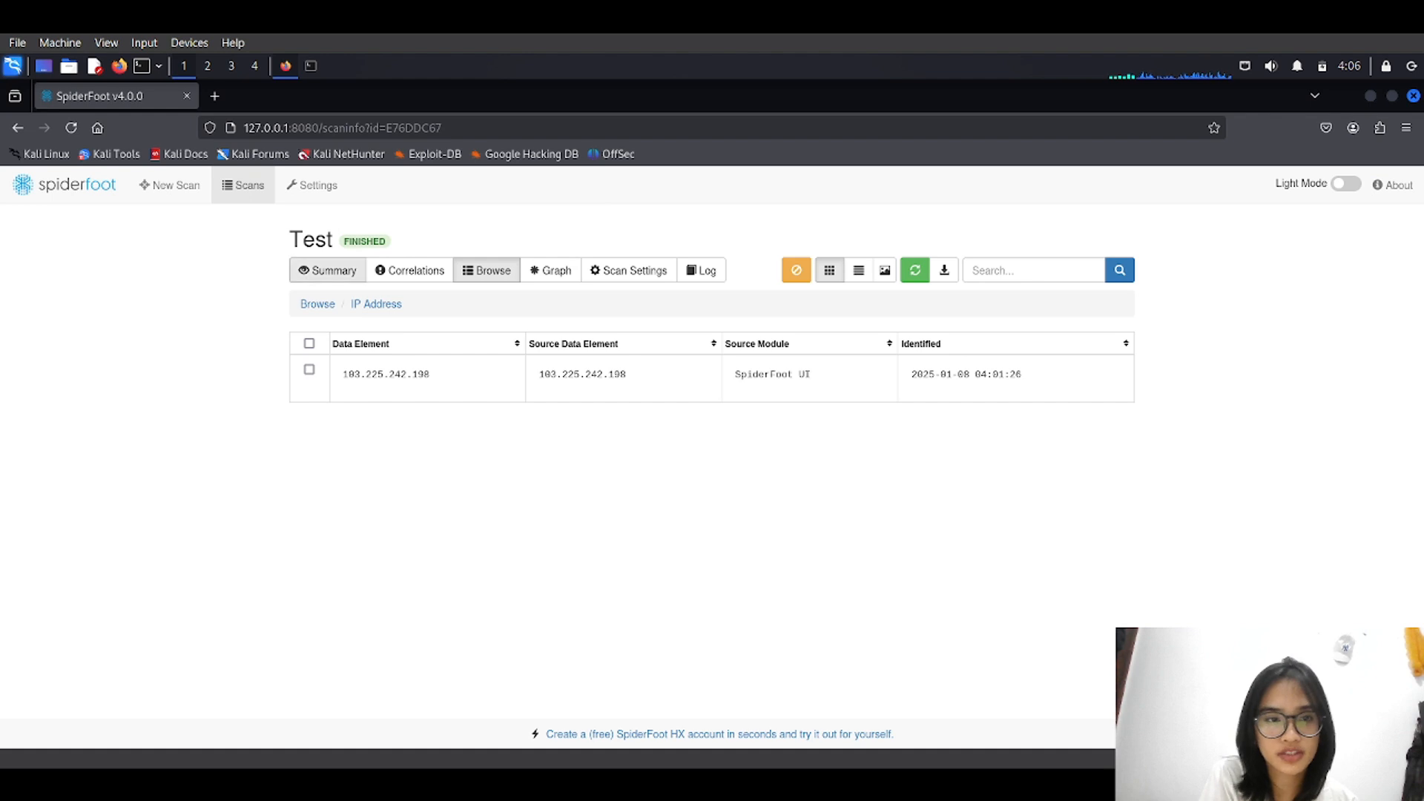
left_click(318, 304)
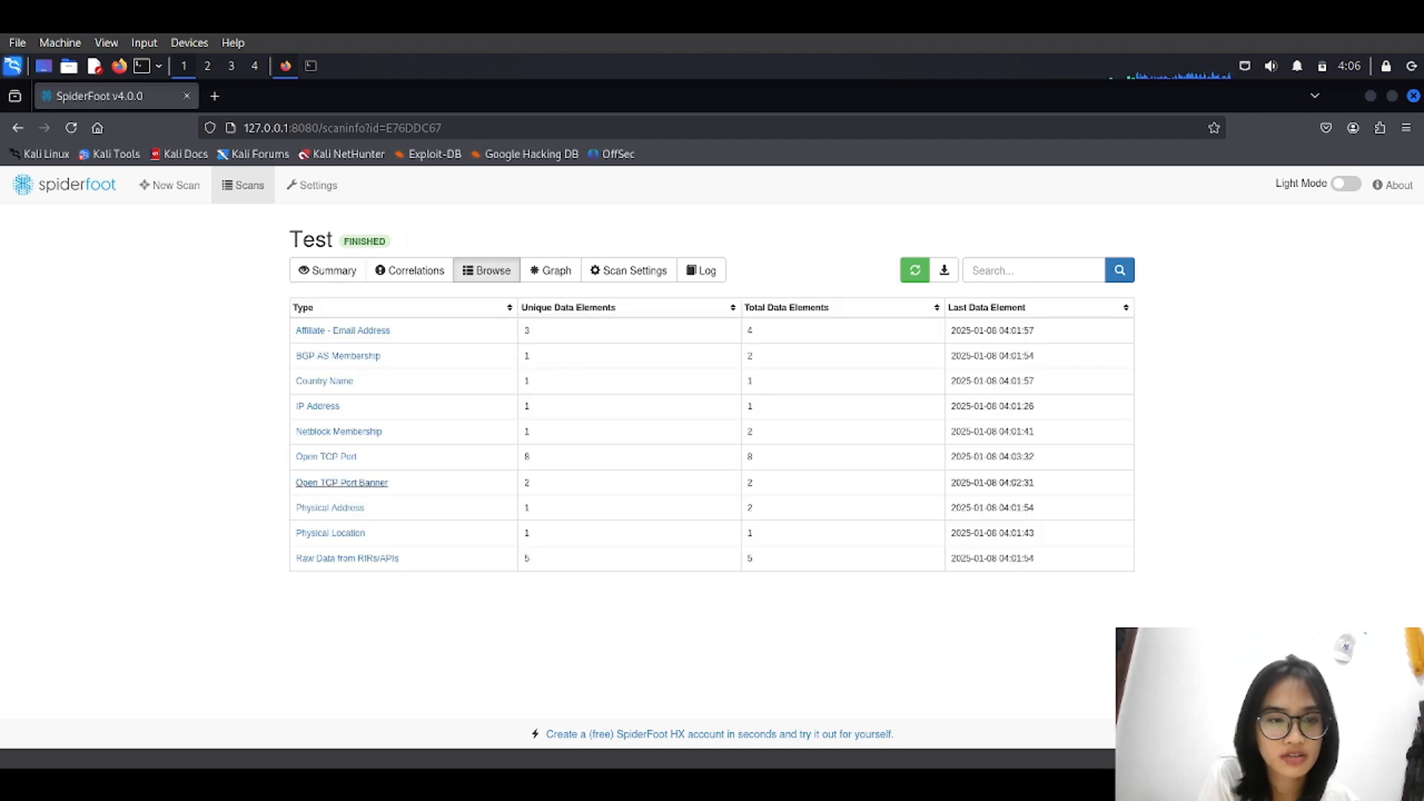
left_click(330, 507)
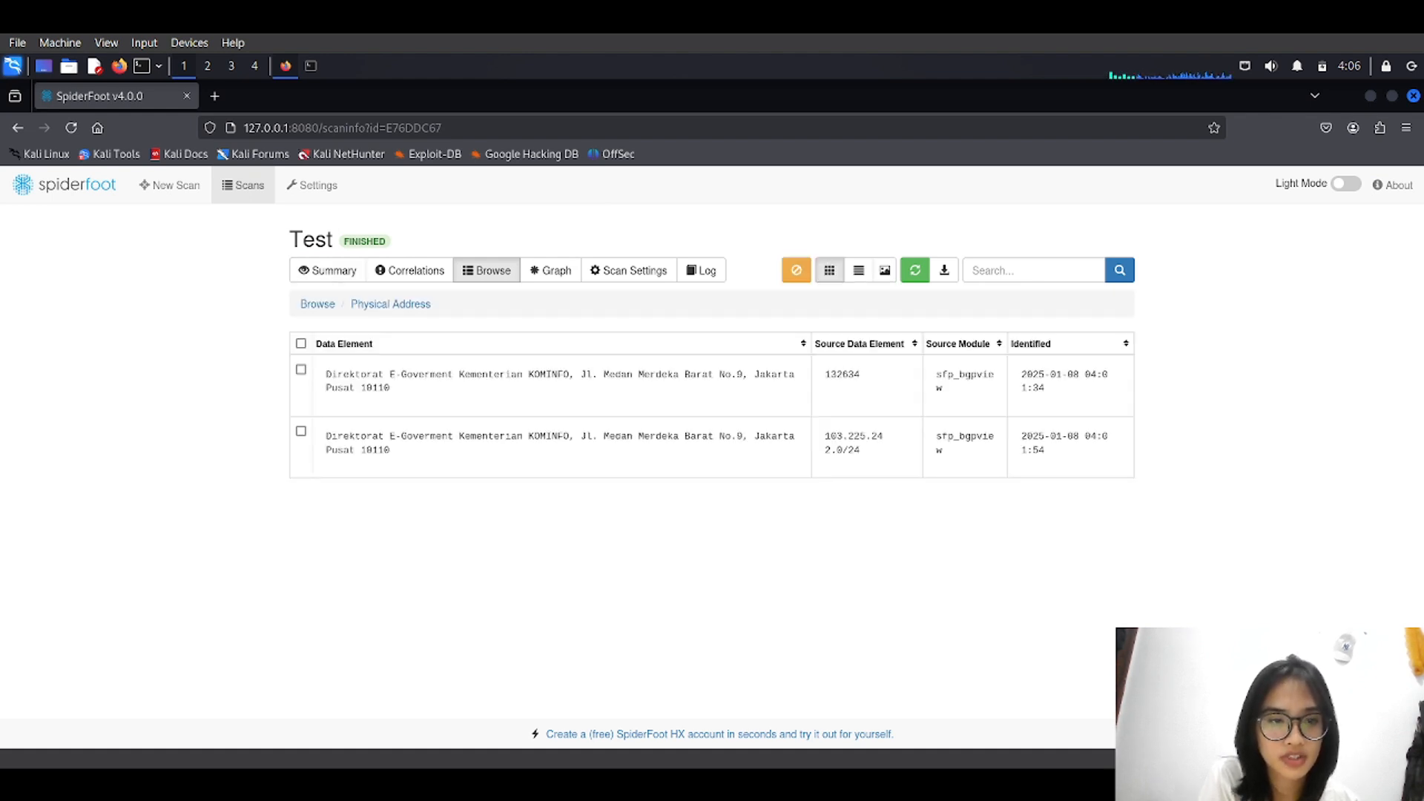
left_click_drag(325, 374, 389, 387)
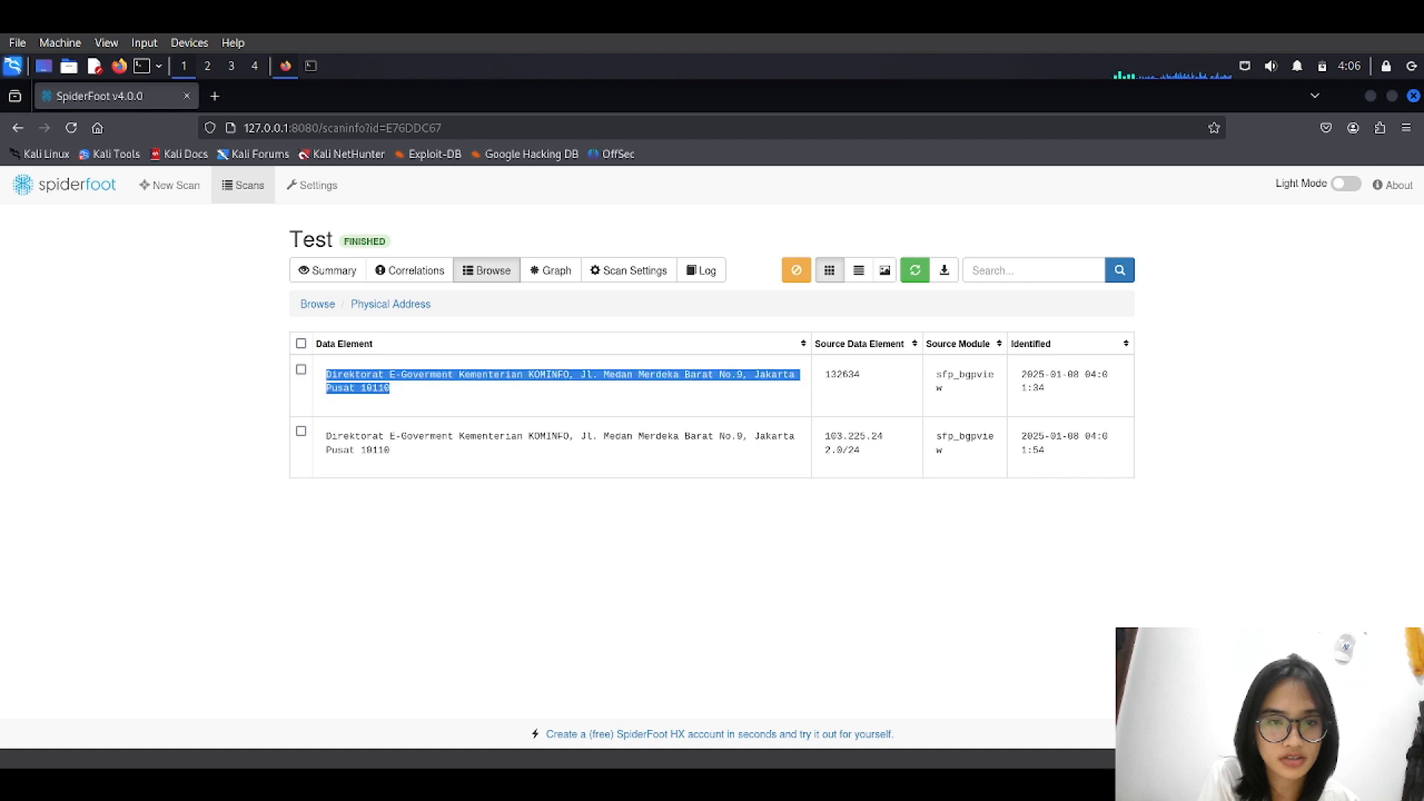
left_click(400, 392)
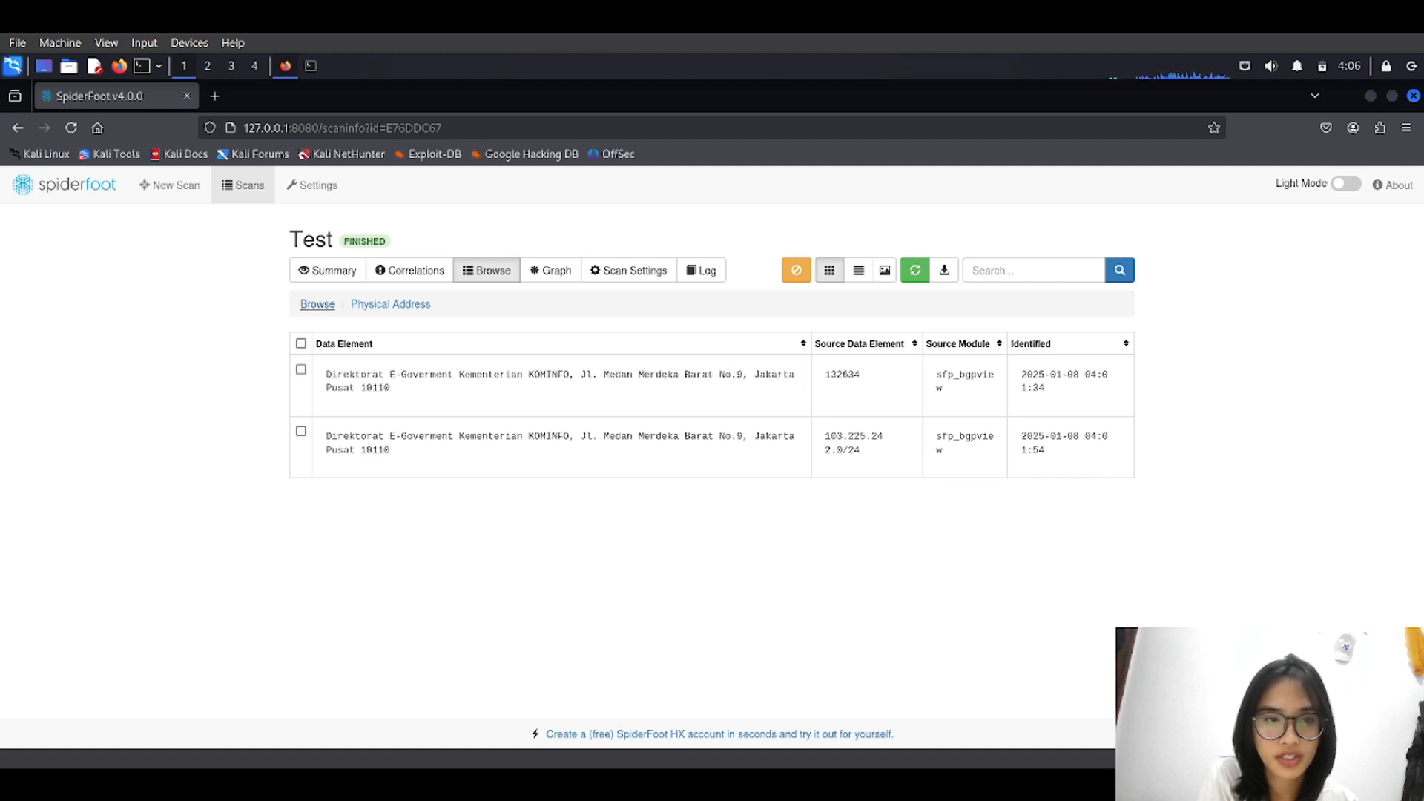
left_click(318, 305)
left_click(550, 270)
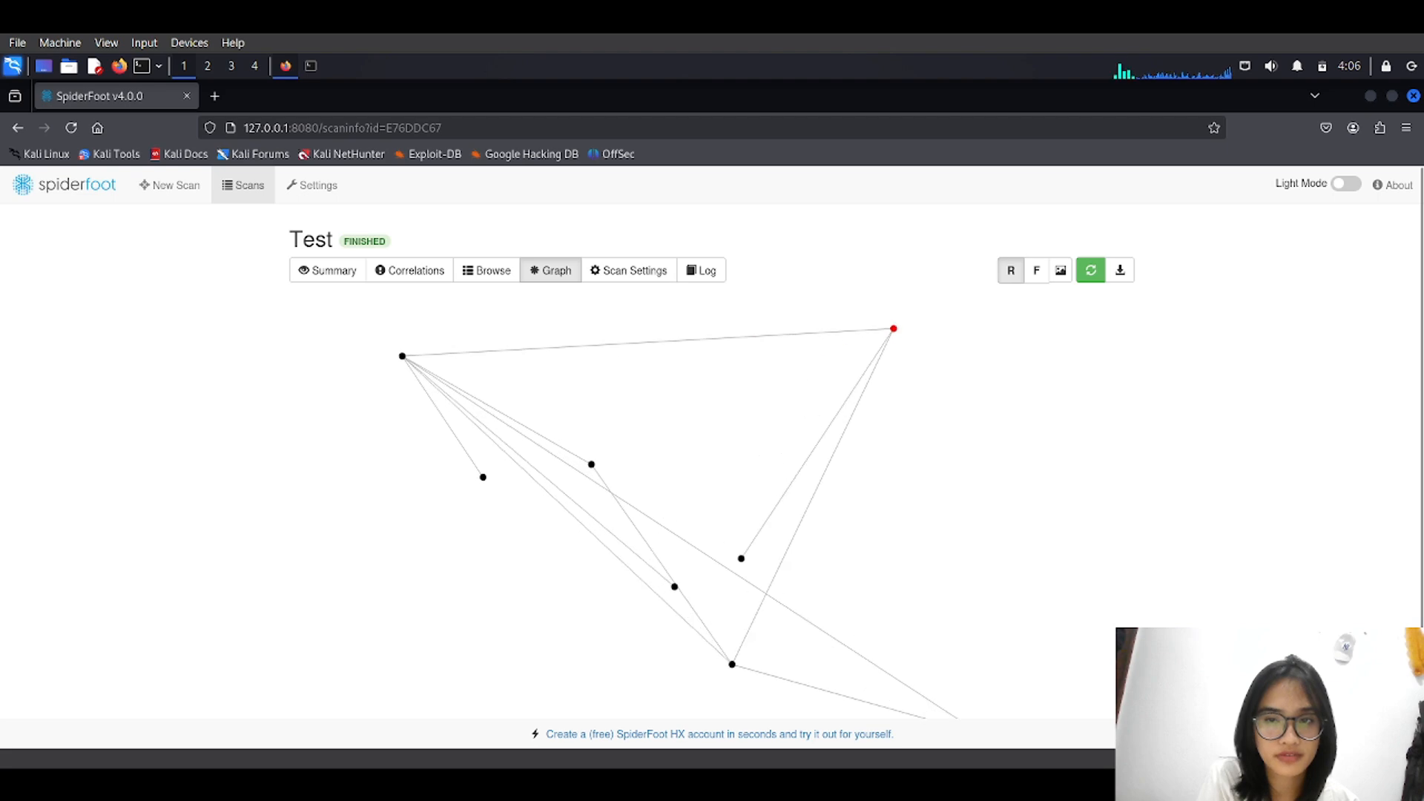
left_click(629, 270)
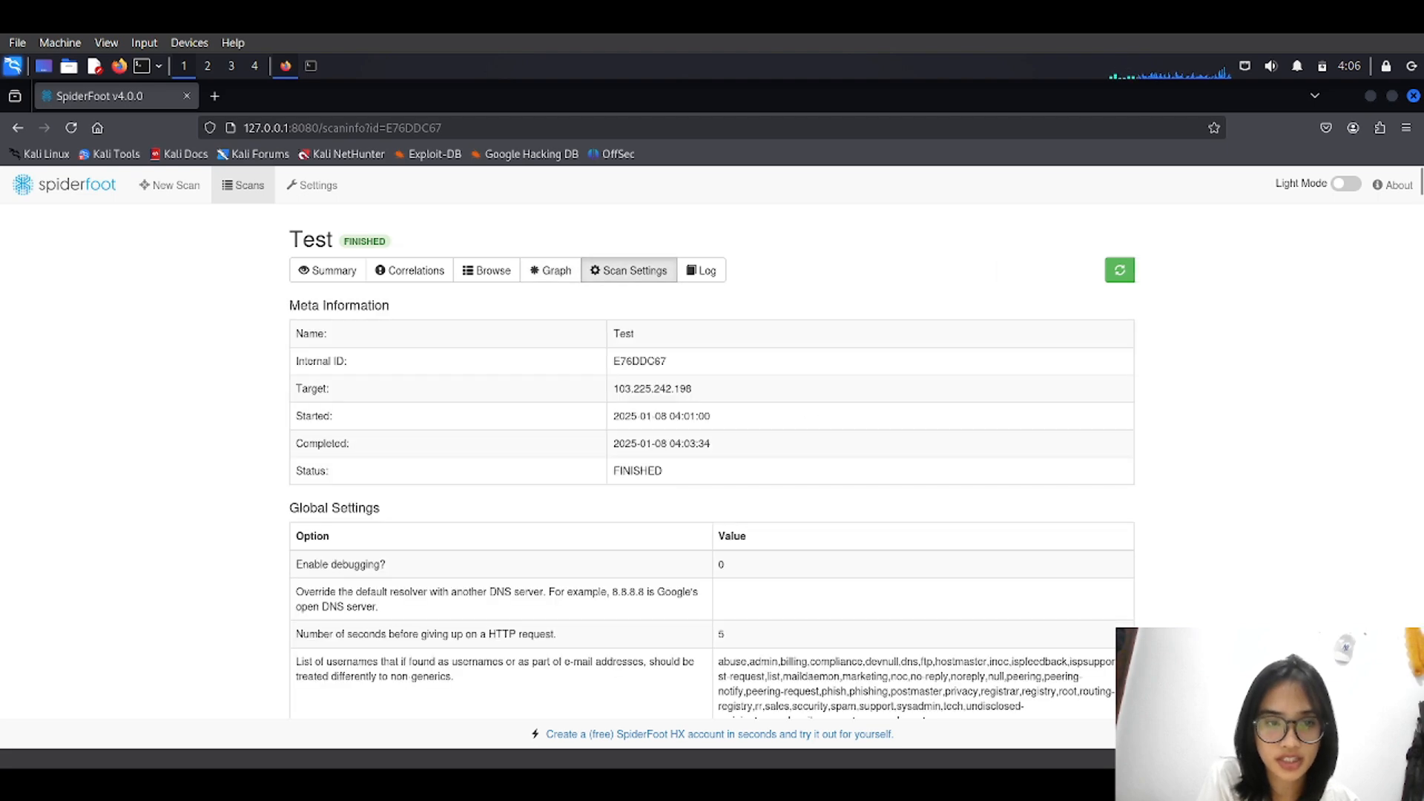
scroll(712, 460, "down", 6)
scroll(712, 460, "up", 4)
scroll(630, 270, "up", 3)
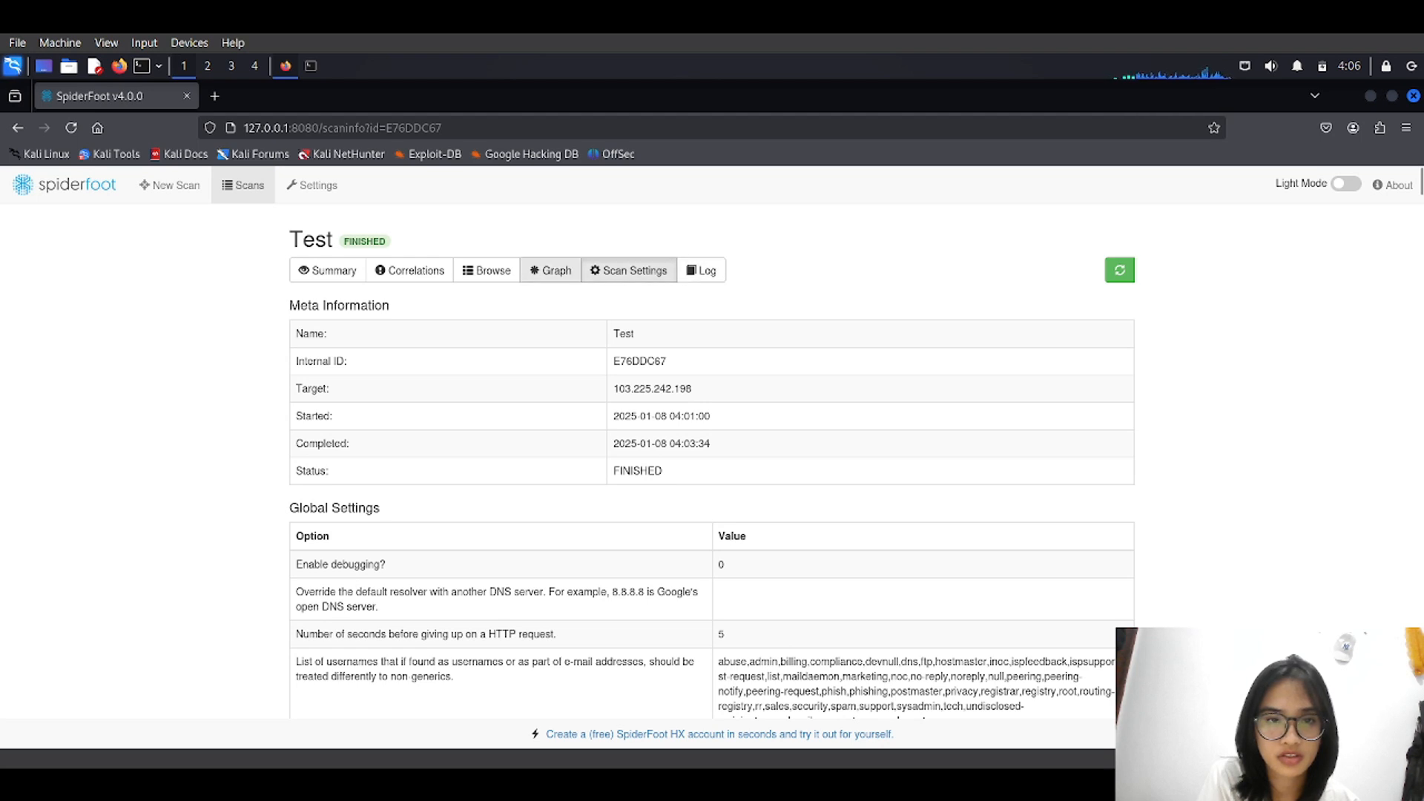
left_click(550, 270)
left_click(486, 270)
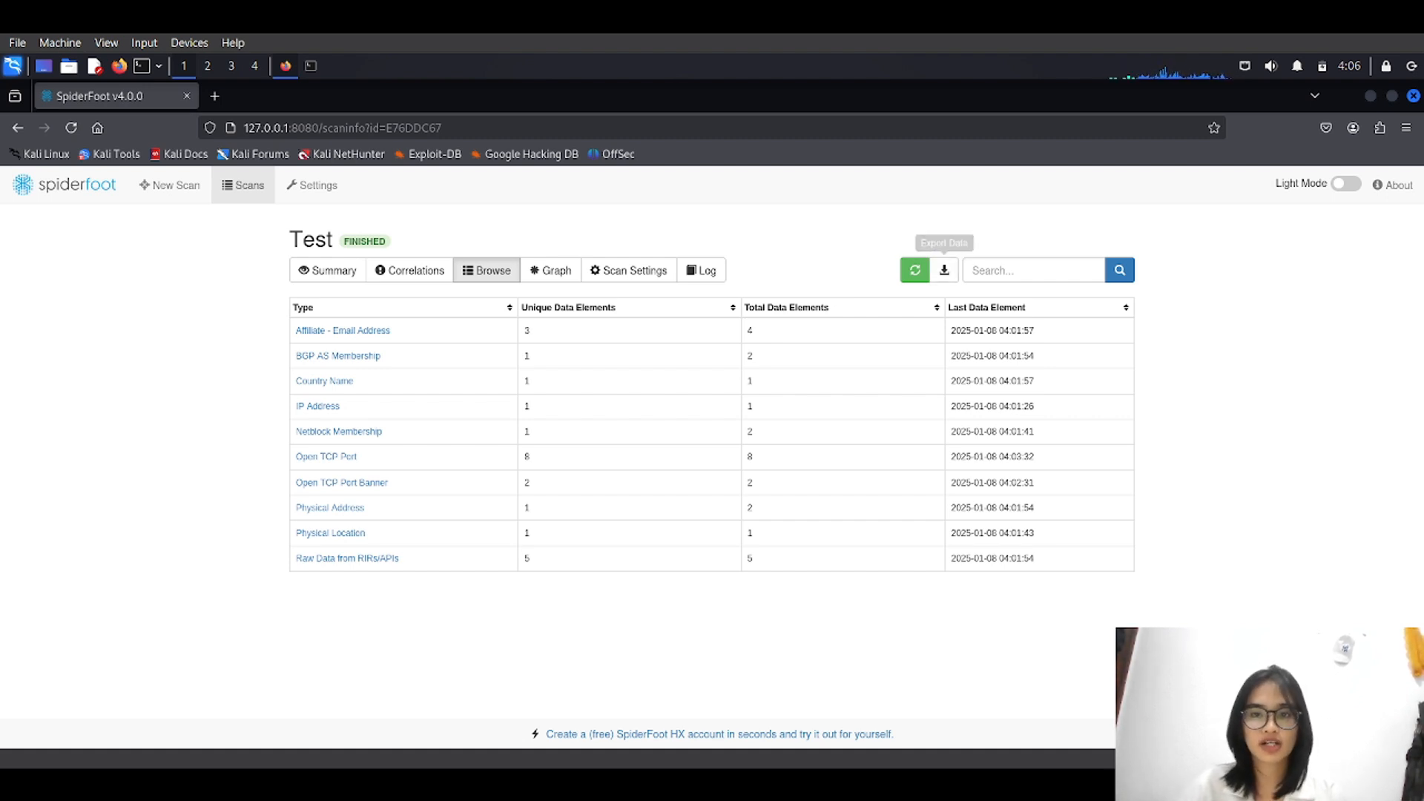
Check Correlations and Summary, then review the Open TCP Port results under Browse.
left_click(410, 270)
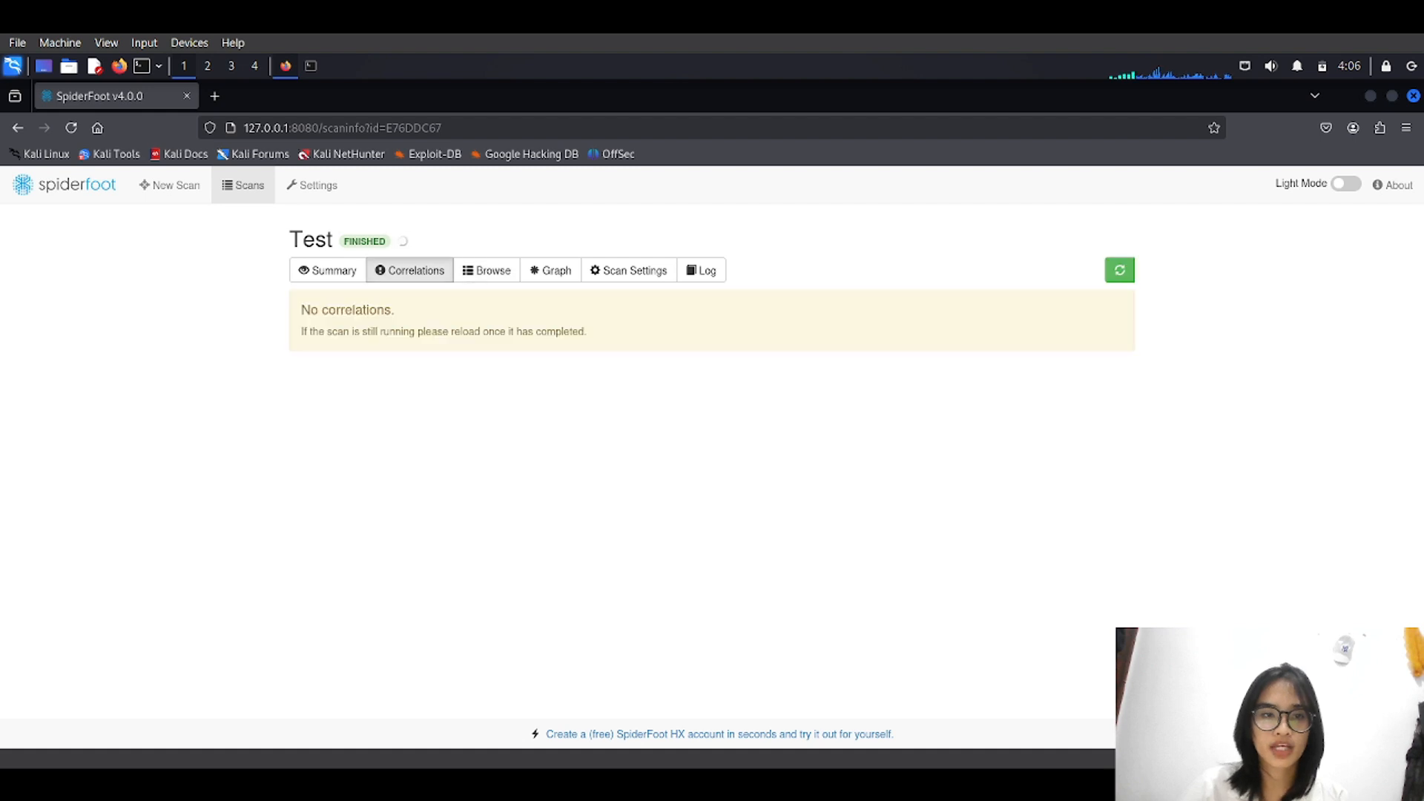
left_click(327, 270)
scroll(712, 460, "down", 2)
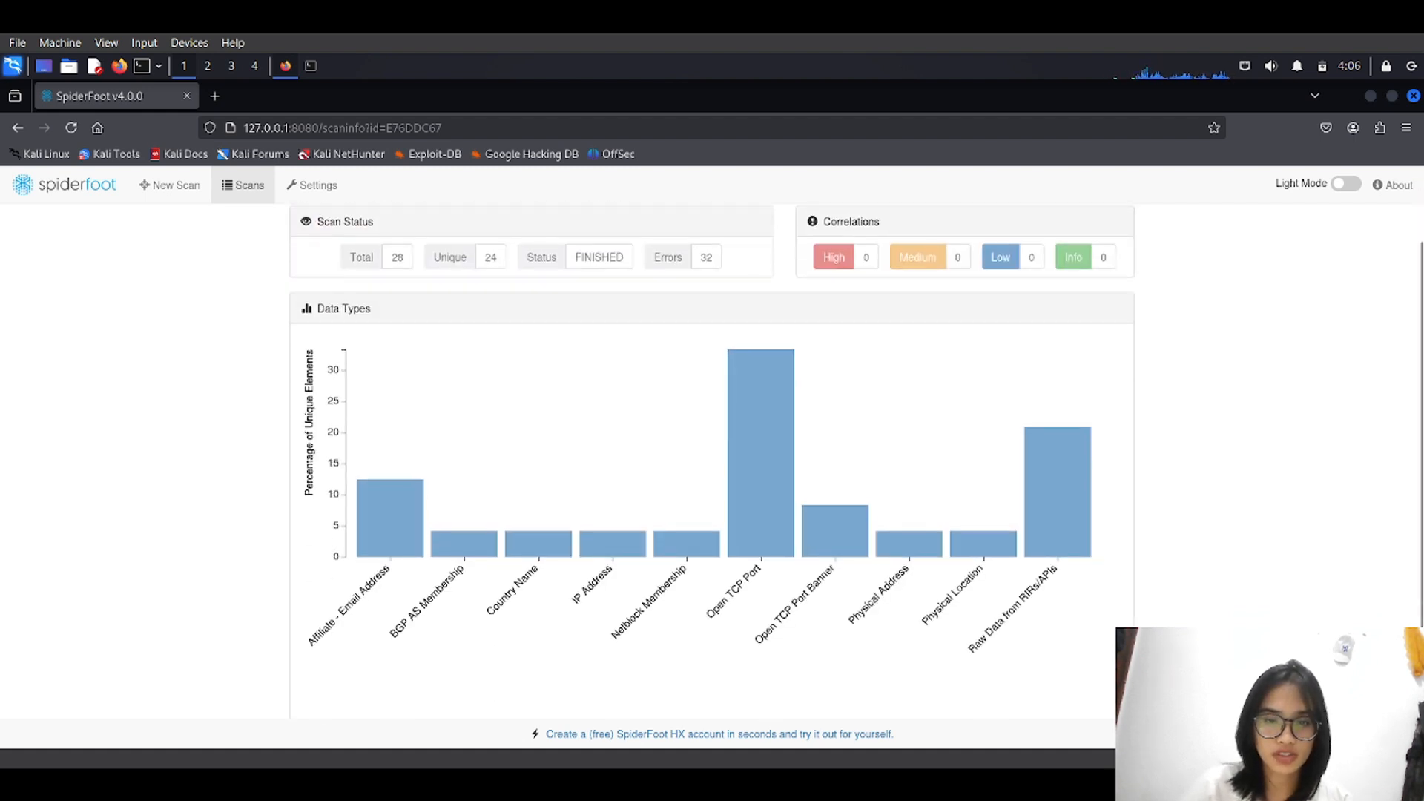
scroll(762, 616, "up", 2)
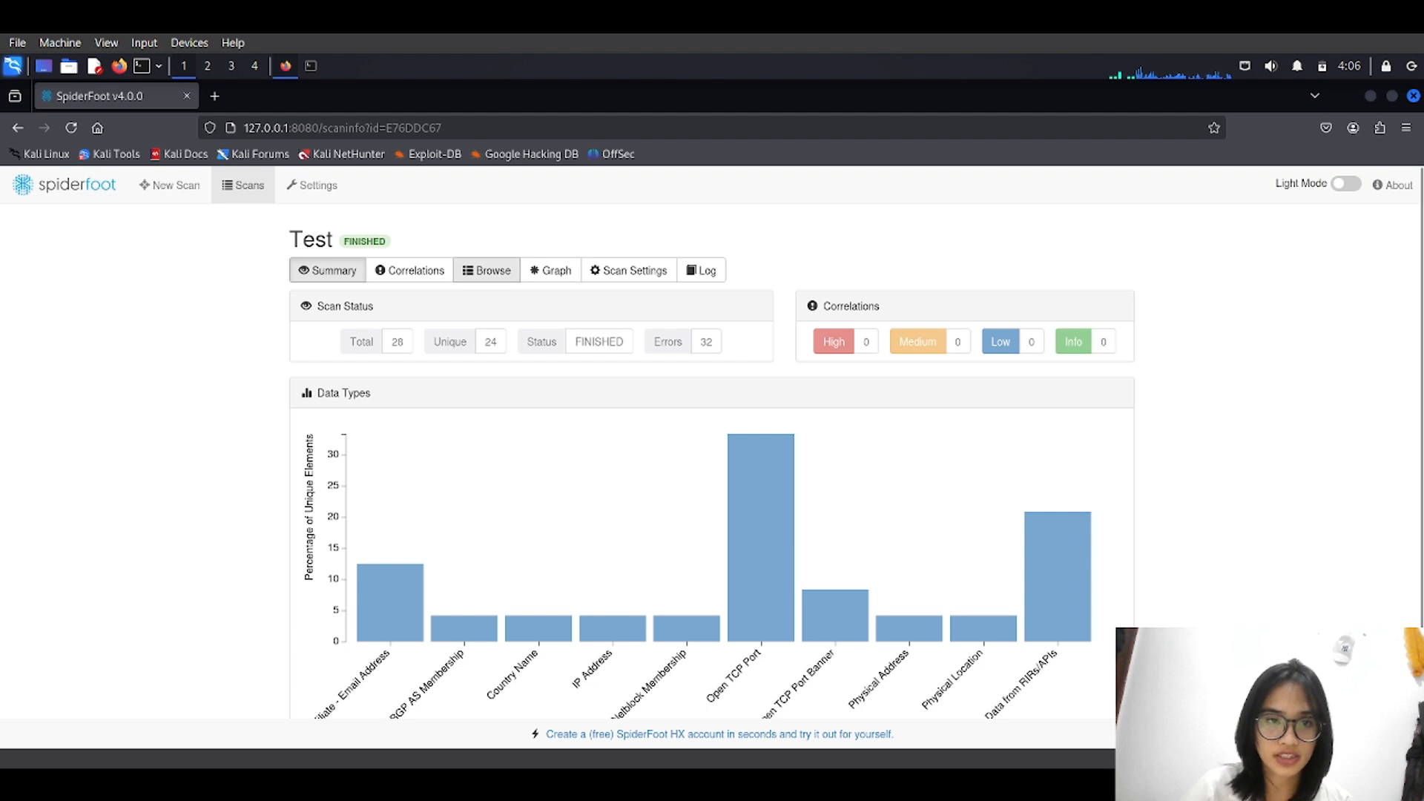
left_click(487, 270)
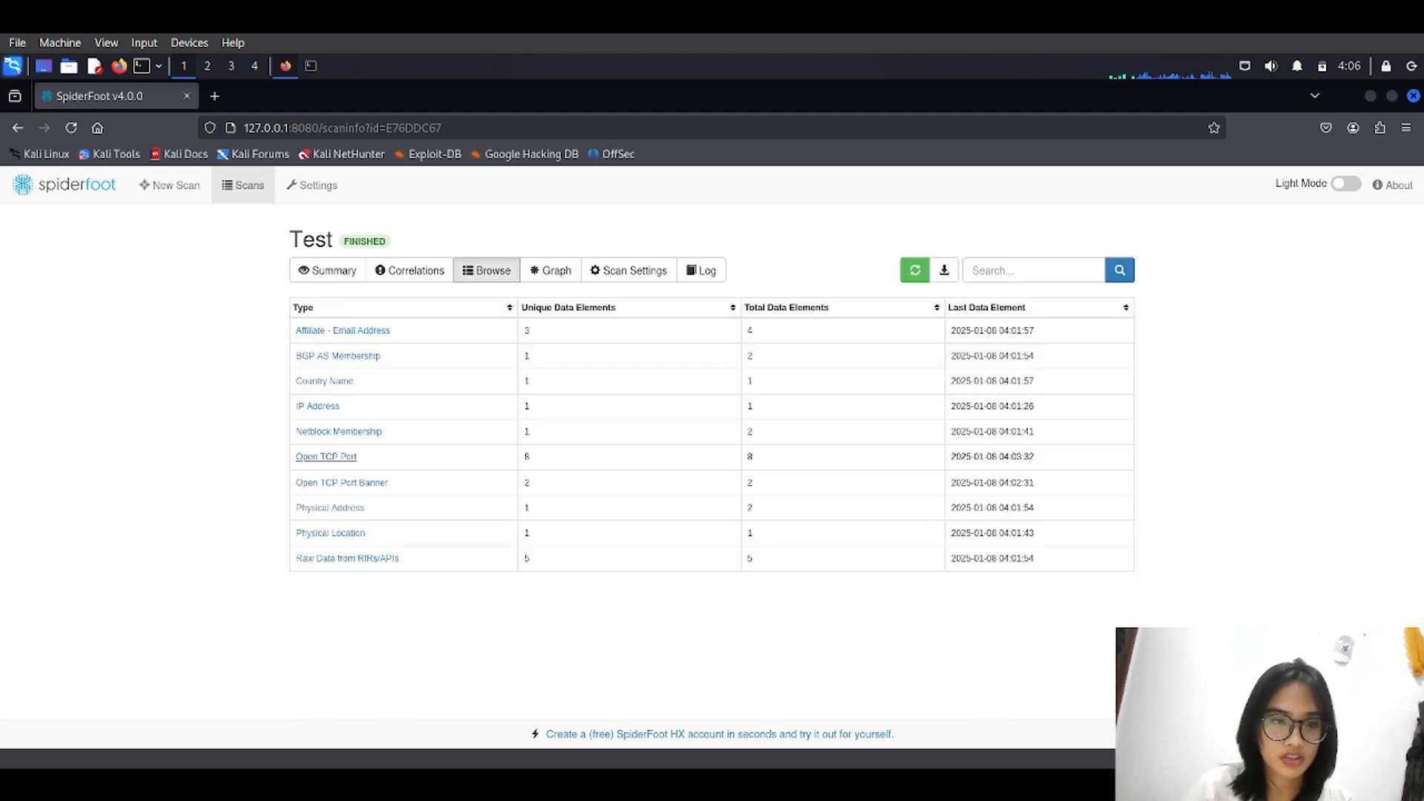
left_click(327, 456)
scroll(712, 460, "down", 1)
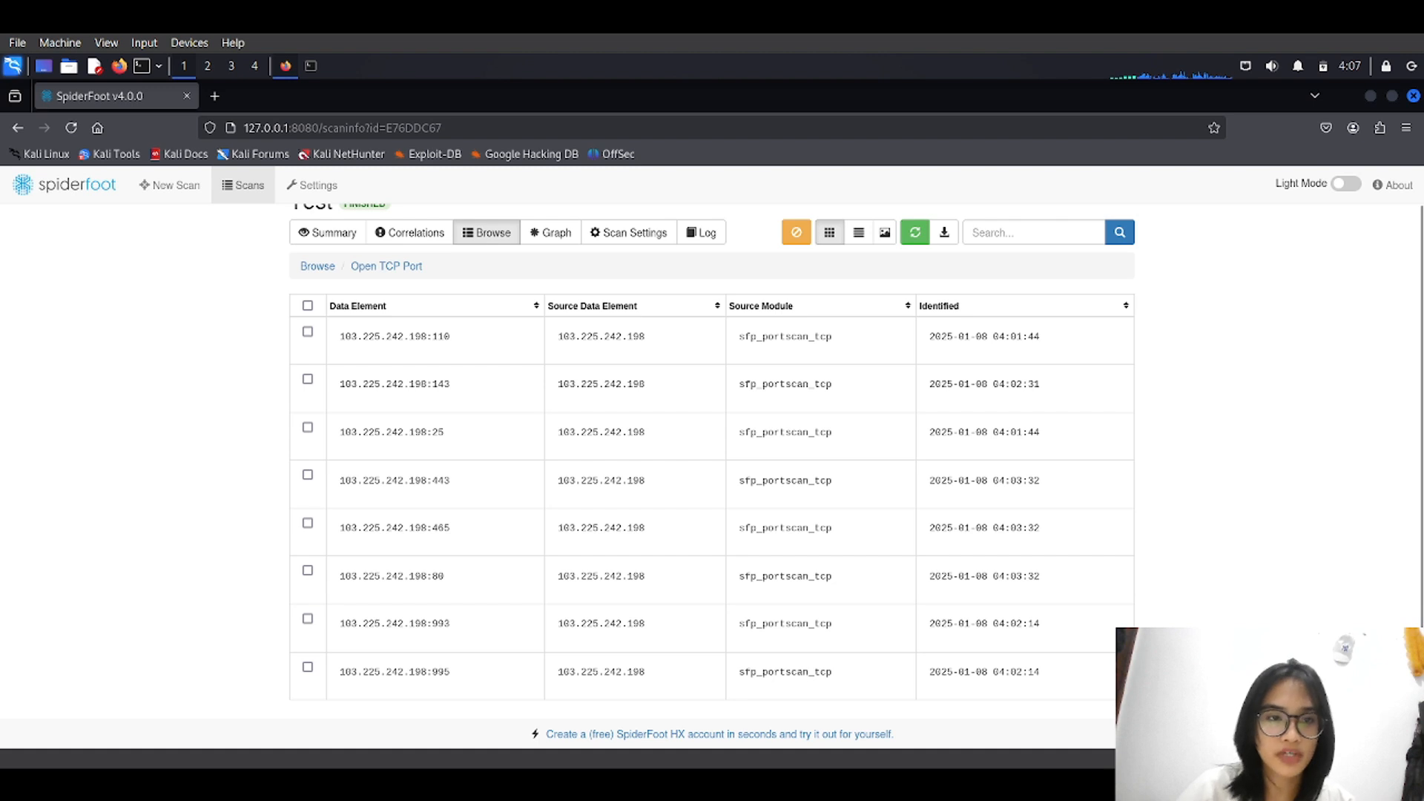
left_click(318, 265)
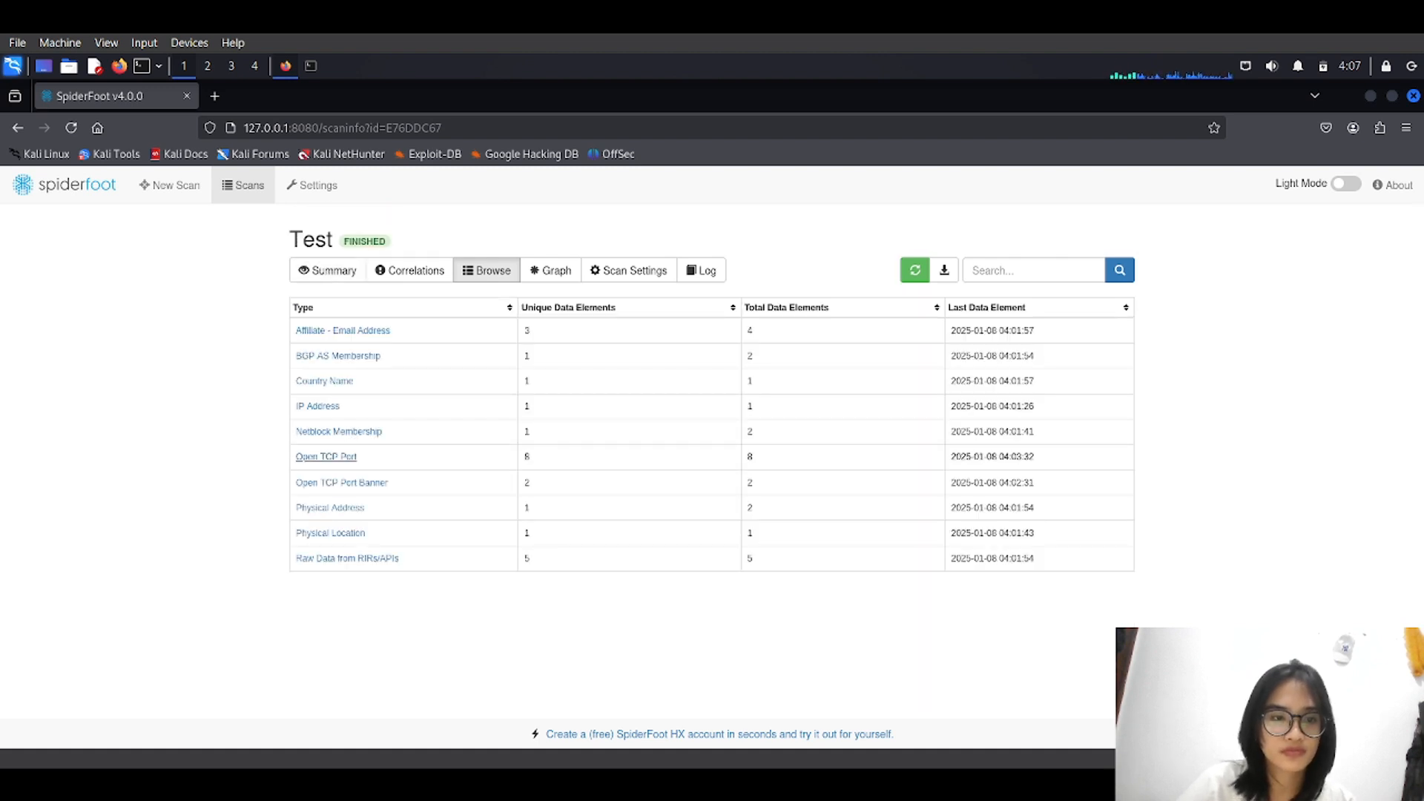
Review the Raw Data from RIRs/APIs entries under Browse, then return to Summary.
left_click(327, 270)
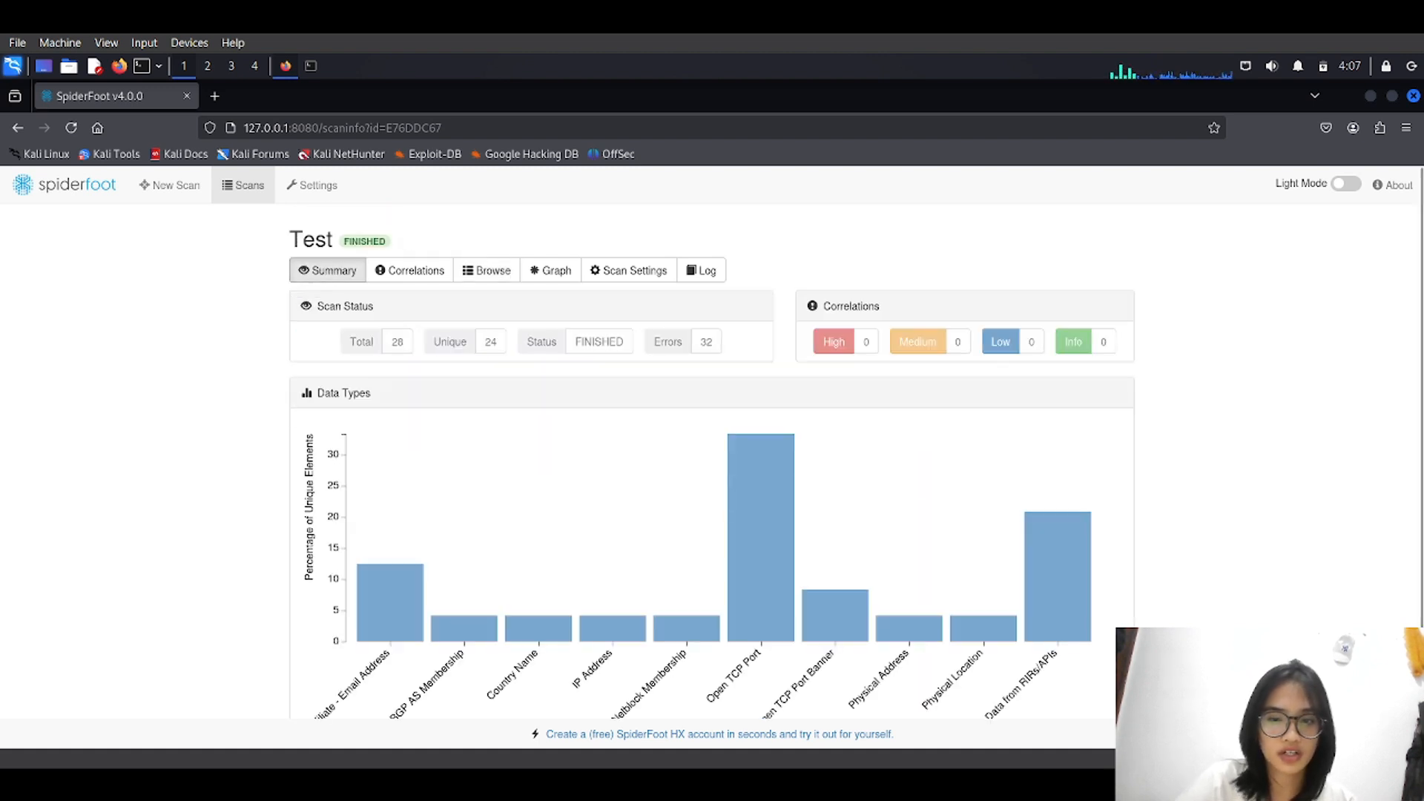
scroll(713, 445, "down", 2)
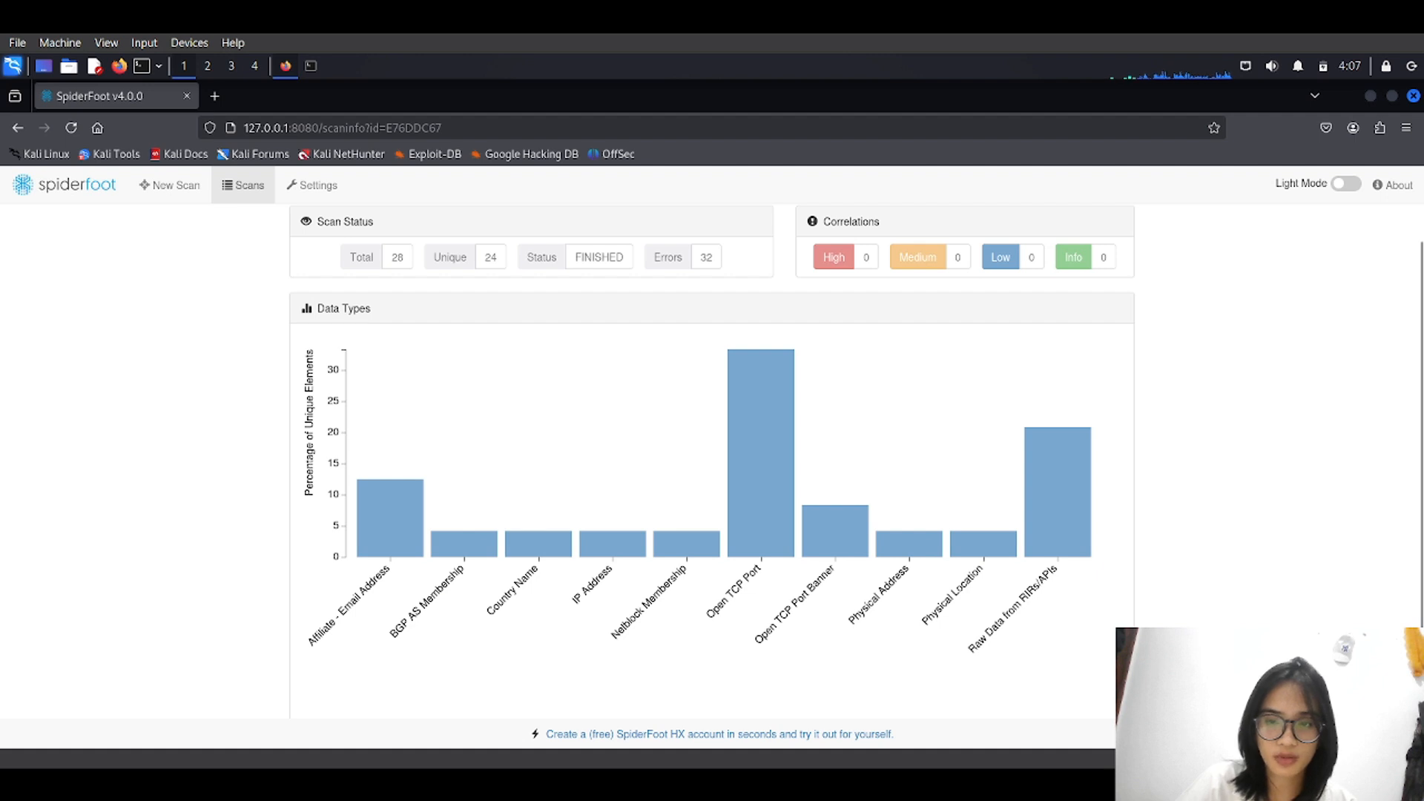
scroll(712, 445, "up", 2)
left_click(486, 270)
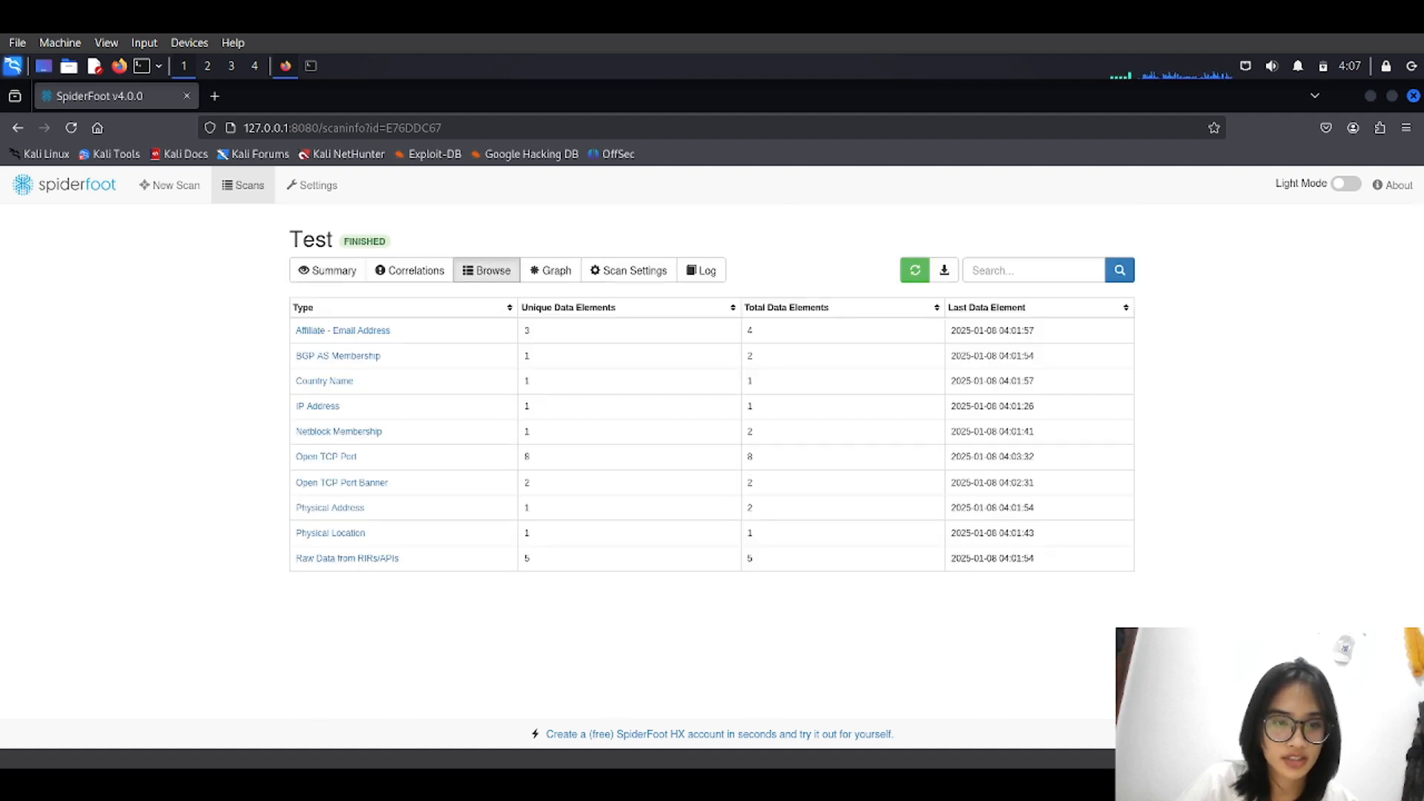
left_click(347, 558)
scroll(712, 459, "down", 5)
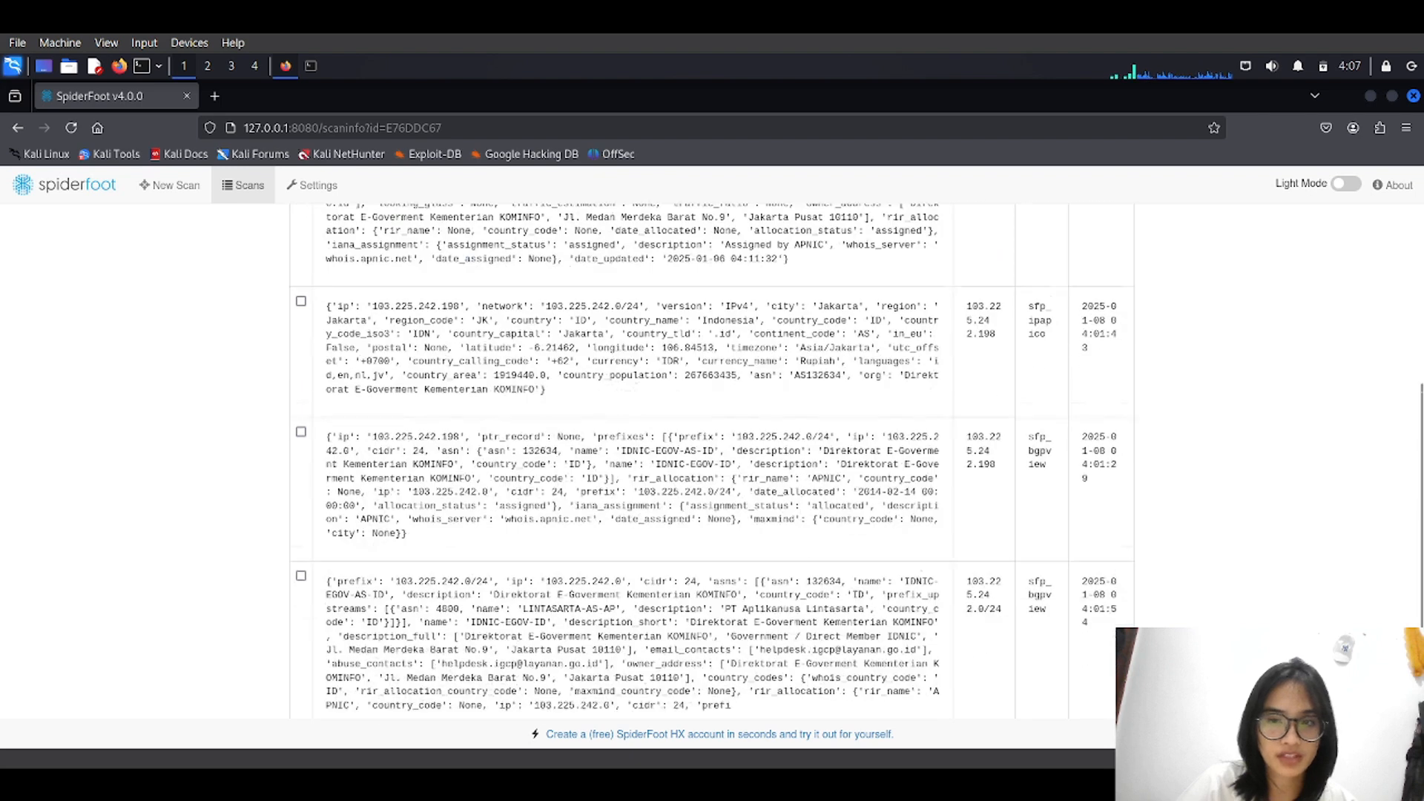
scroll(712, 460, "up", 6)
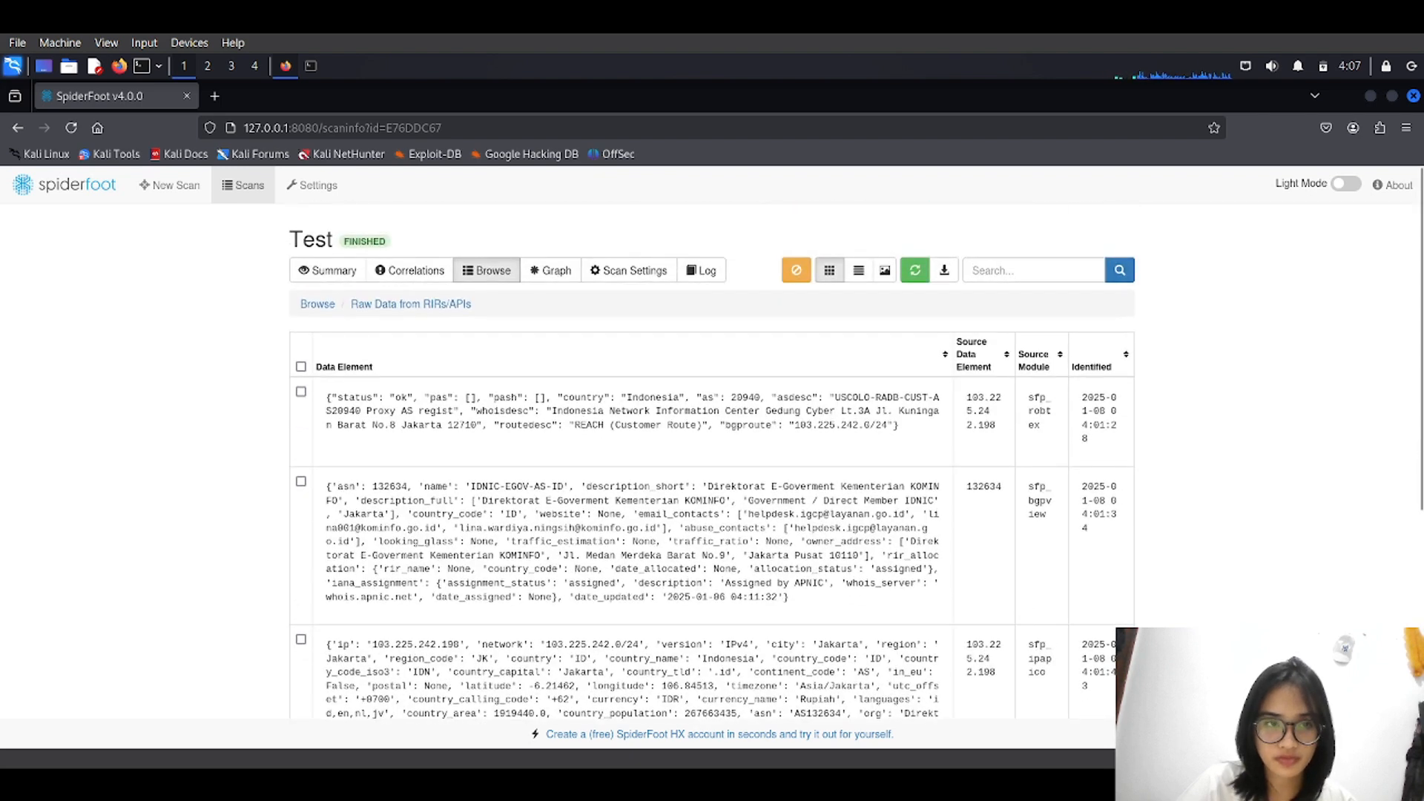
left_click(317, 303)
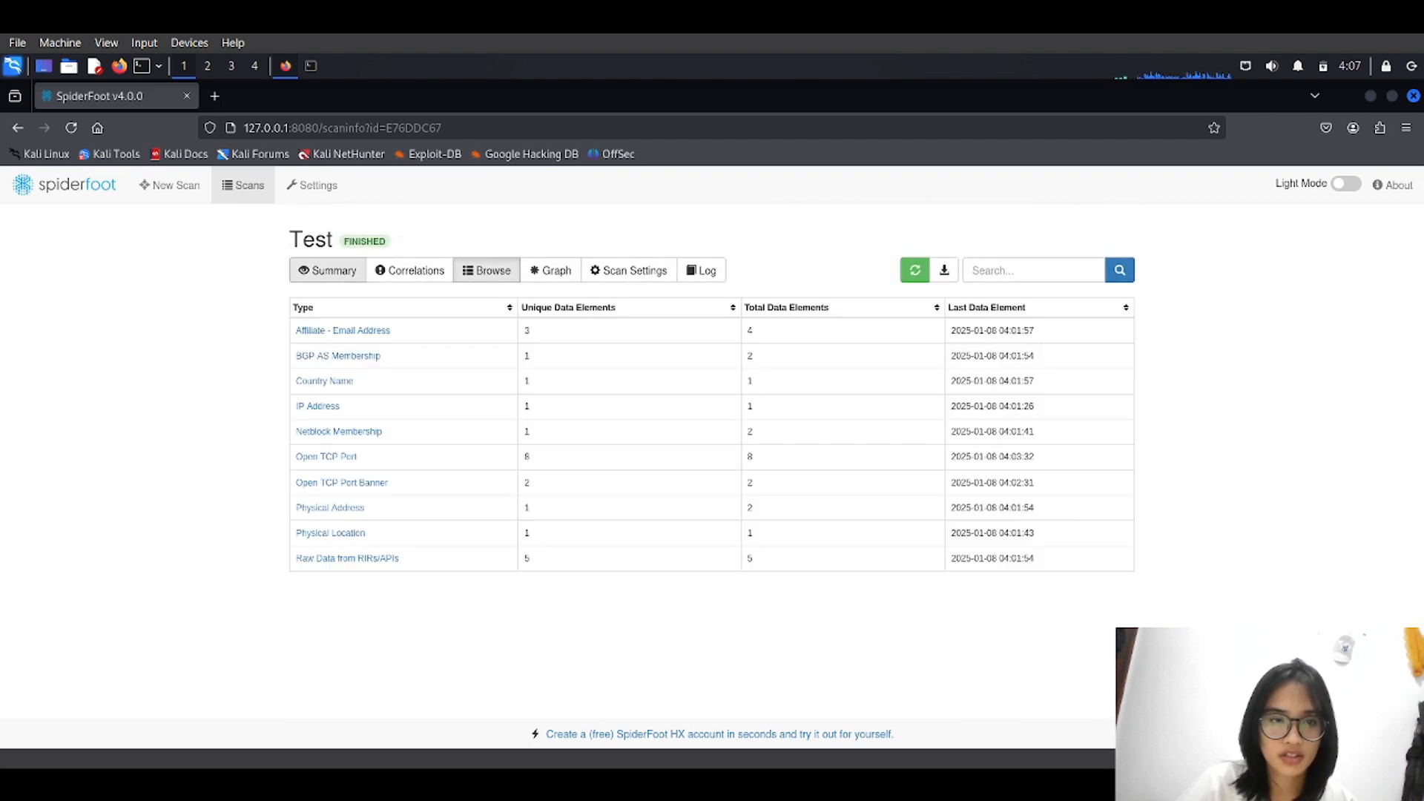
left_click(327, 270)
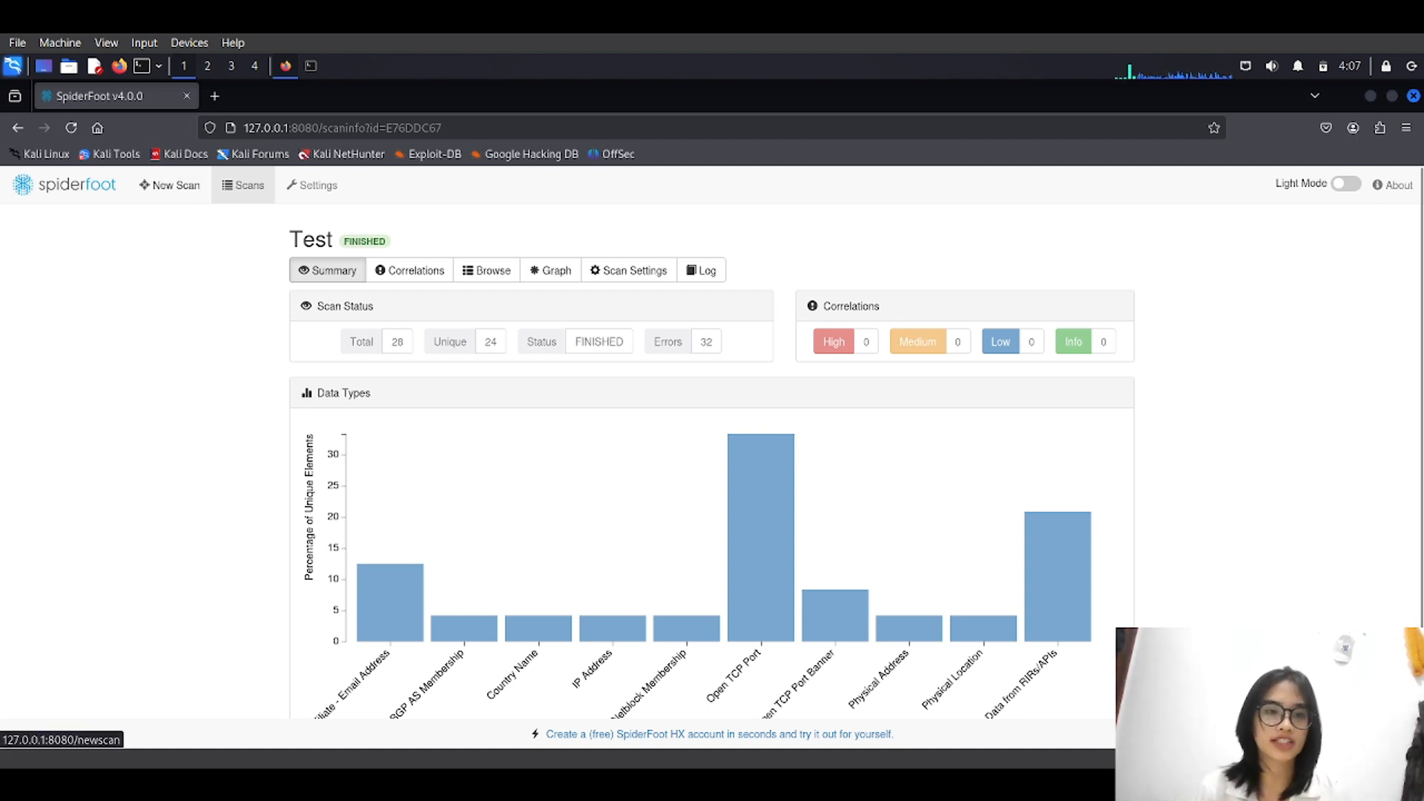
Start a blank New Scan form and put the cursor in the empty Scan Target field.
left_click(169, 185)
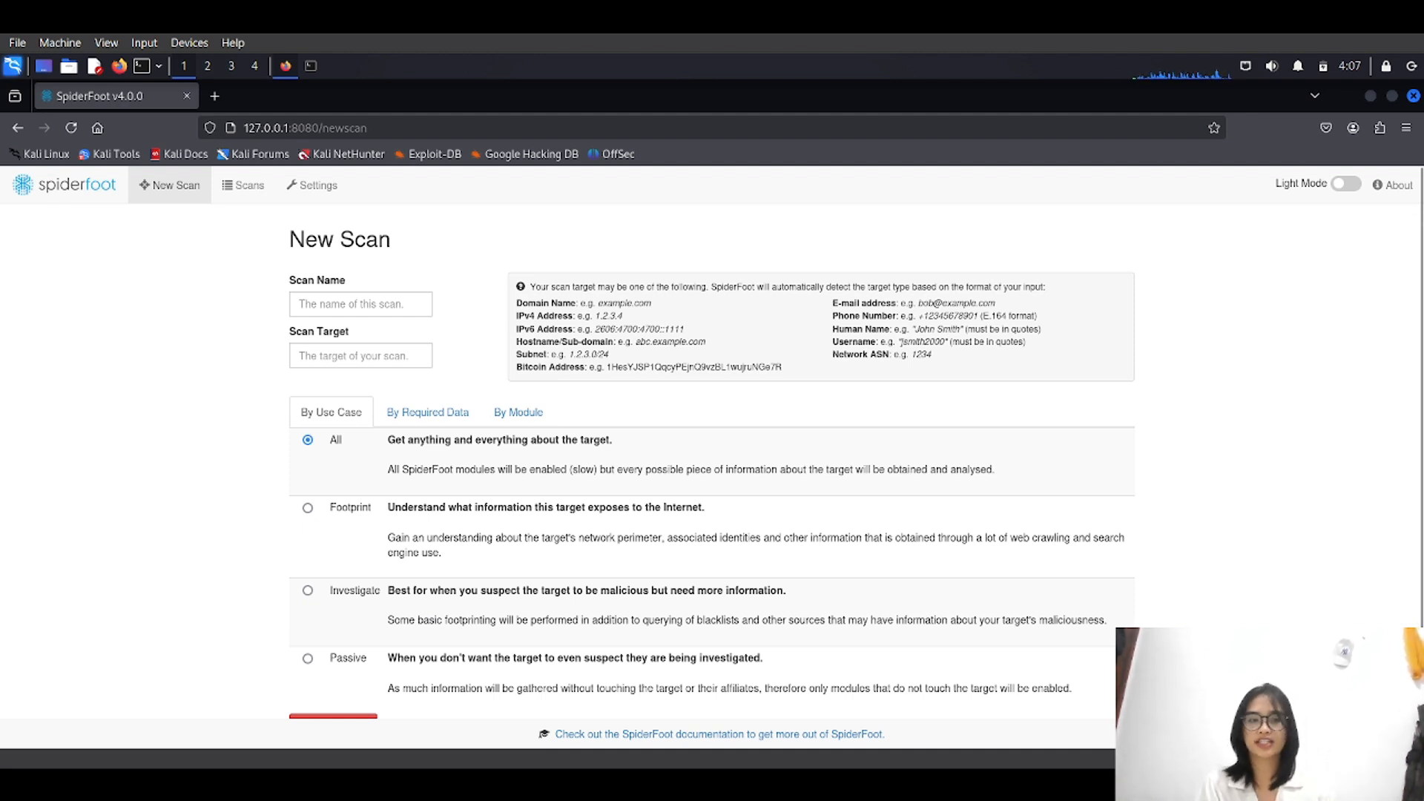
left_click(361, 356)
scroll(855, 443, "down", 1)
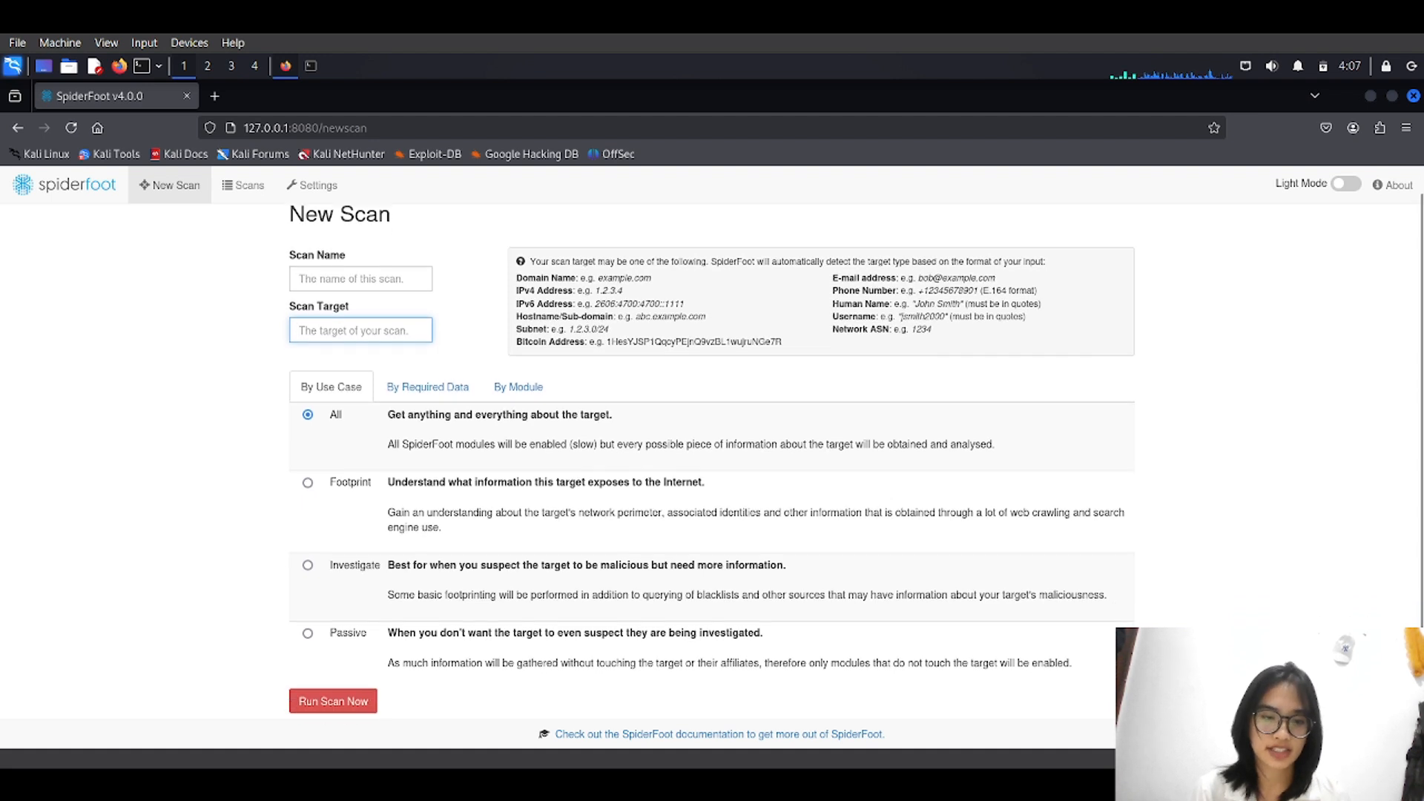